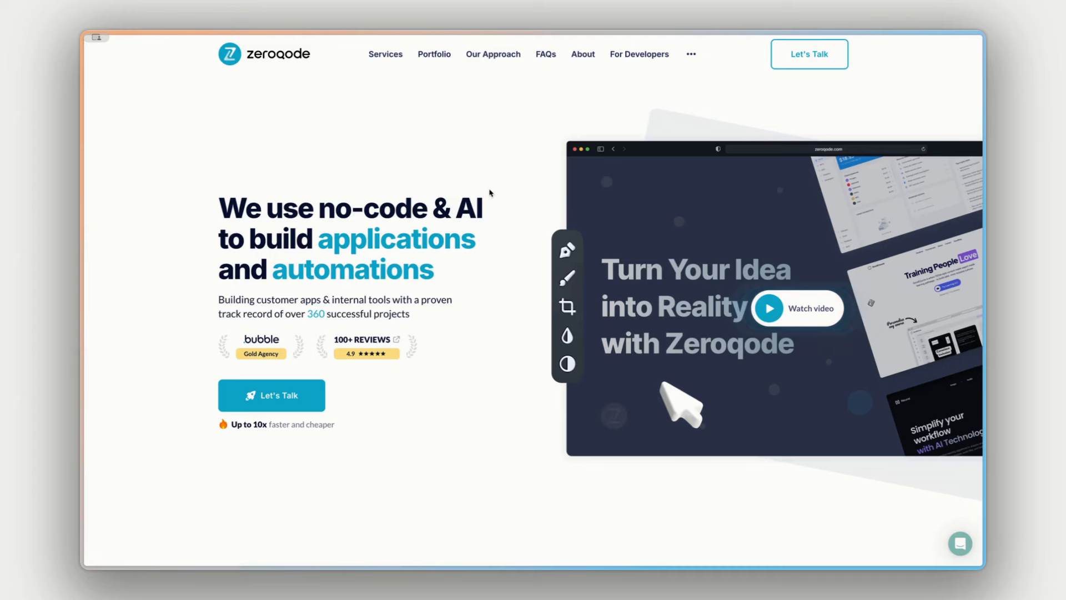
Review the What we do services on the homepage, showing SAAS Development, Fast MVP to Market and Business Automations
{"action": "scroll", "coordinate": [481, 194], "scroll_direction": "down", "scroll_amount": 3}
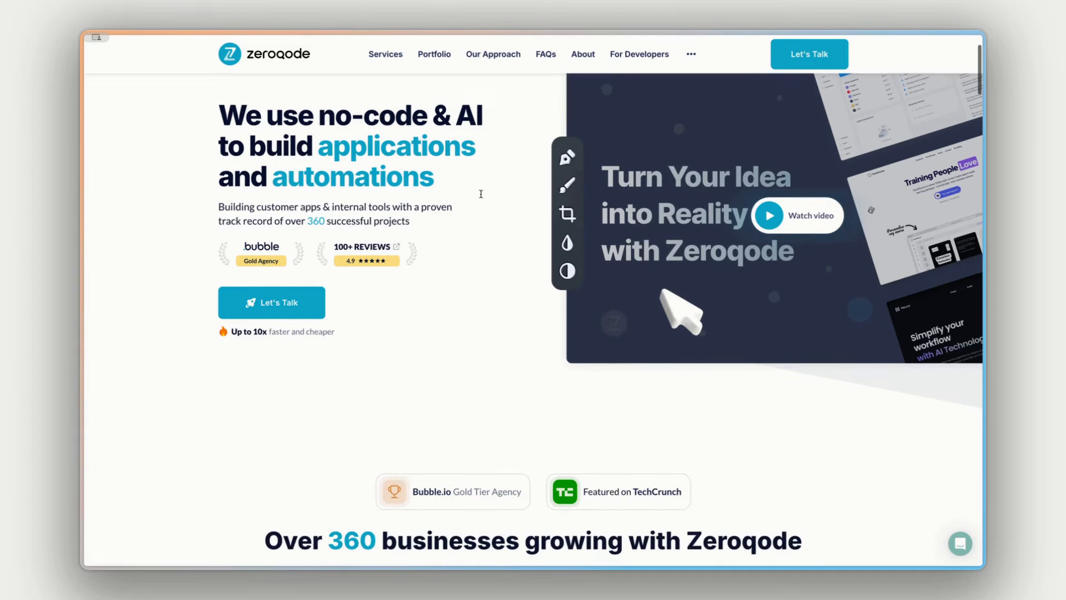
{"action": "scroll", "coordinate": [481, 194], "scroll_direction": "down", "scroll_amount": 5}
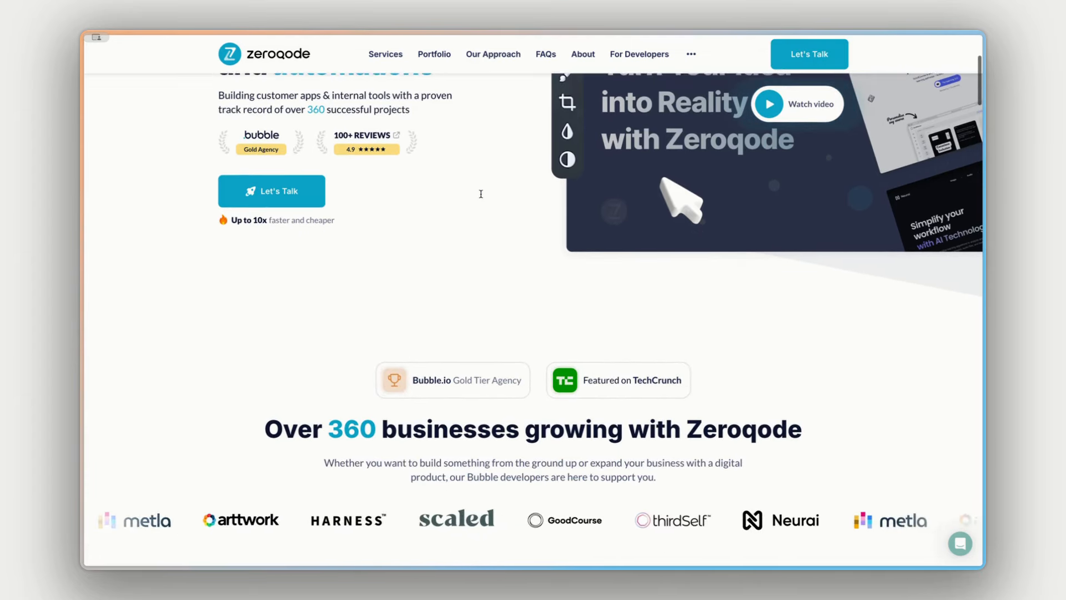
{"action": "scroll", "coordinate": [481, 193], "scroll_direction": "down", "scroll_amount": 5}
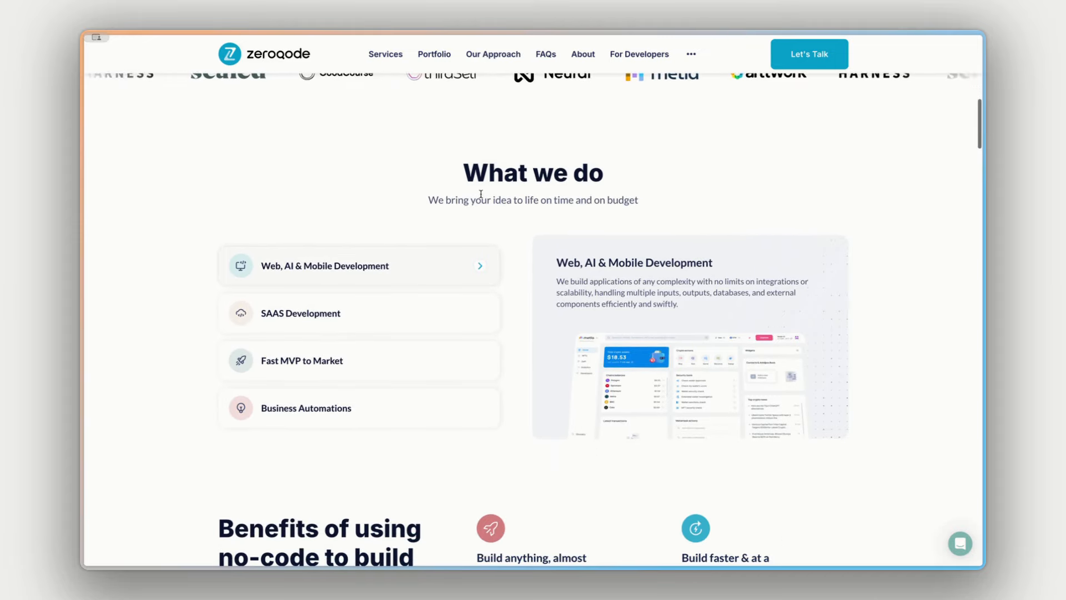
{"action": "left_click", "coordinate": [358, 312]}
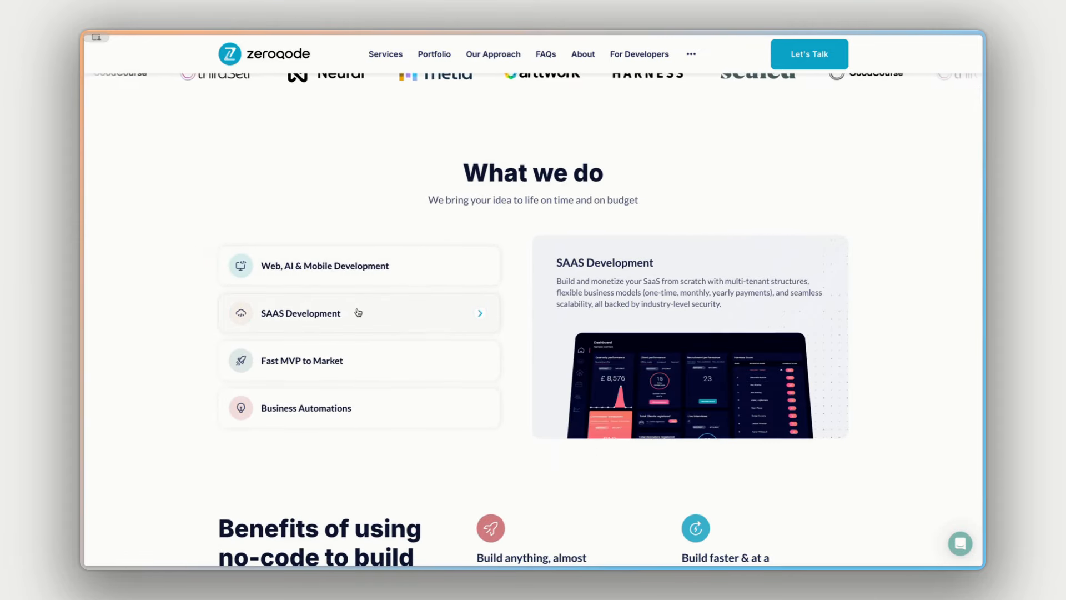
{"action": "left_click", "coordinate": [368, 350]}
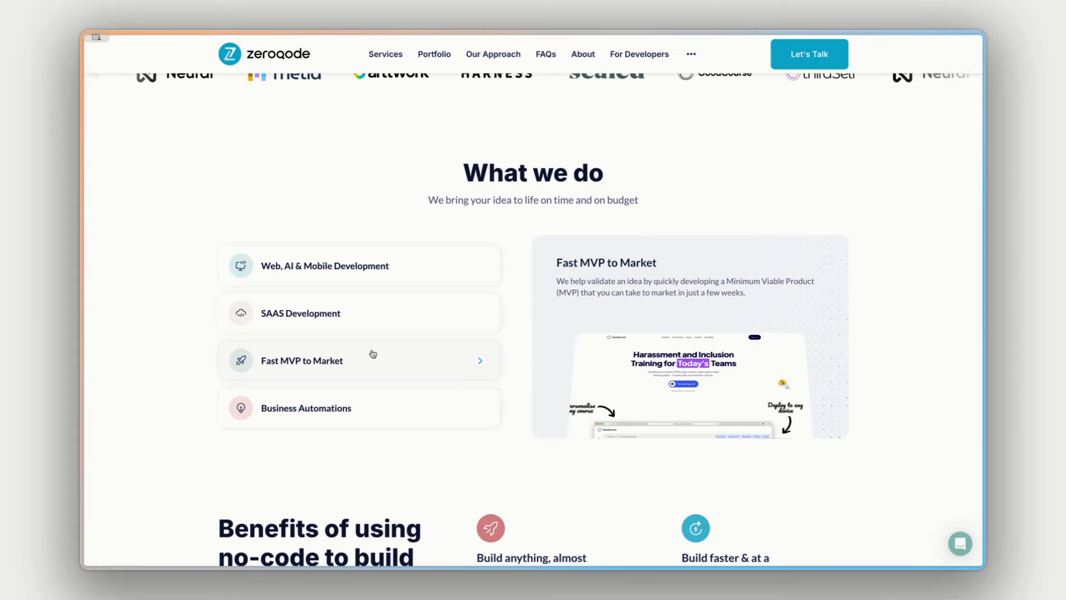
{"action": "left_click", "coordinate": [380, 404]}
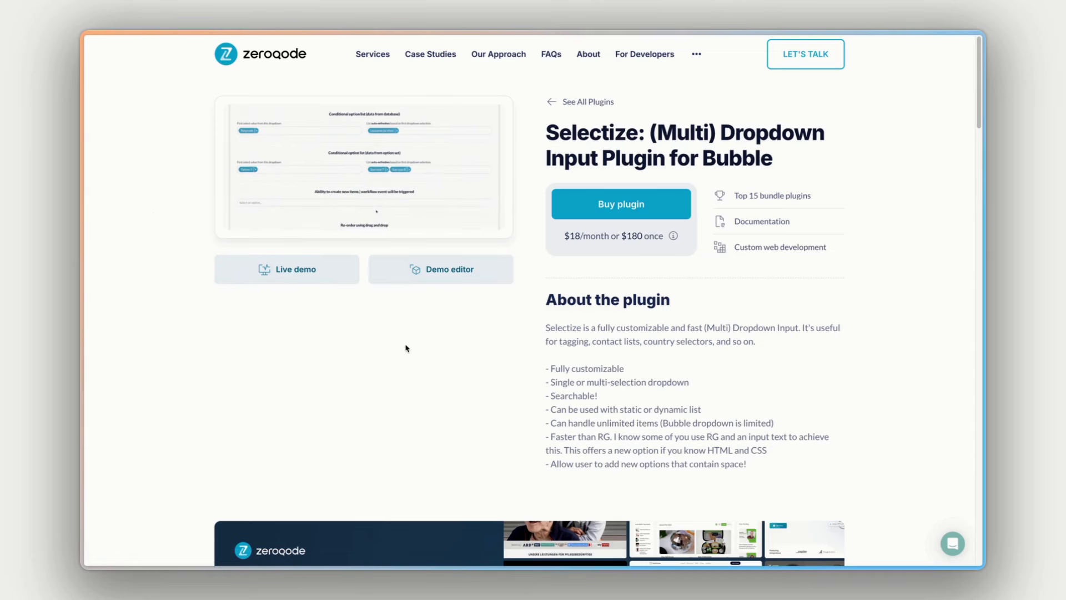
Open the live demo of the Selectize (Multi) Dropdown plugin and dismiss its feedback form
{"action": "left_click", "coordinate": [288, 268]}
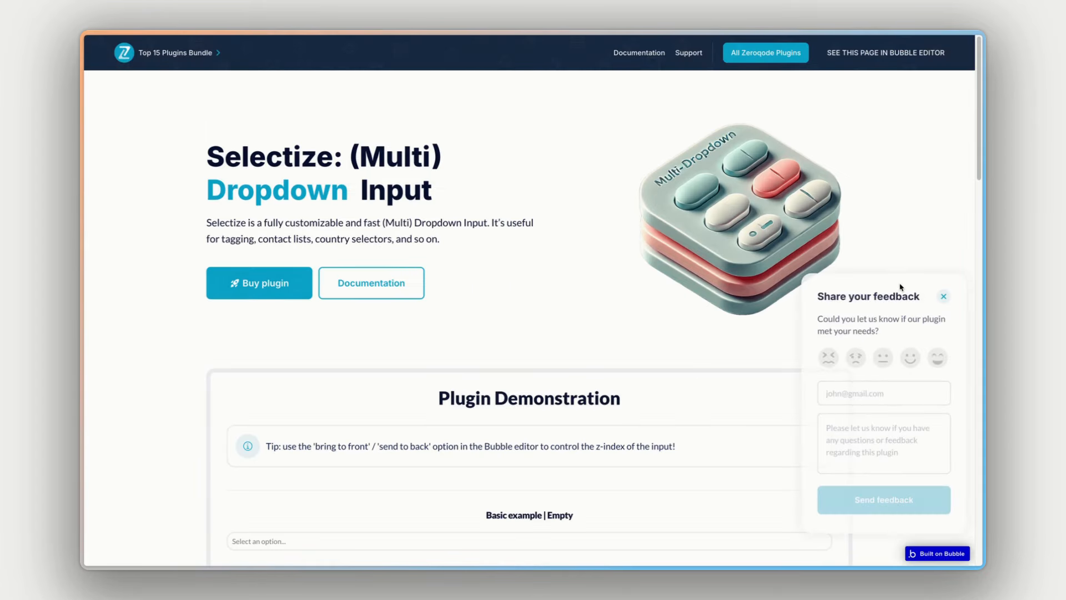
{"action": "scroll", "coordinate": [910, 286], "scroll_direction": "down", "scroll_amount": 1}
{"action": "left_click", "coordinate": [943, 296]}
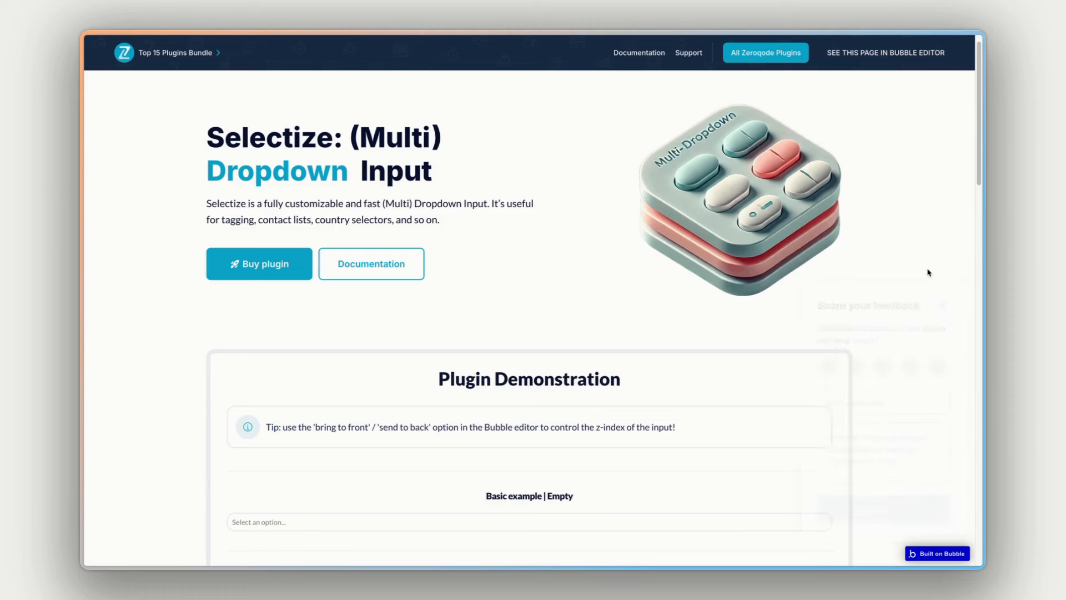
Select Item 1, Item 3 and Item 2 in the Basic example dropdown of the plugin demonstration
{"action": "scroll", "coordinate": [928, 270], "scroll_direction": "down", "scroll_amount": 5}
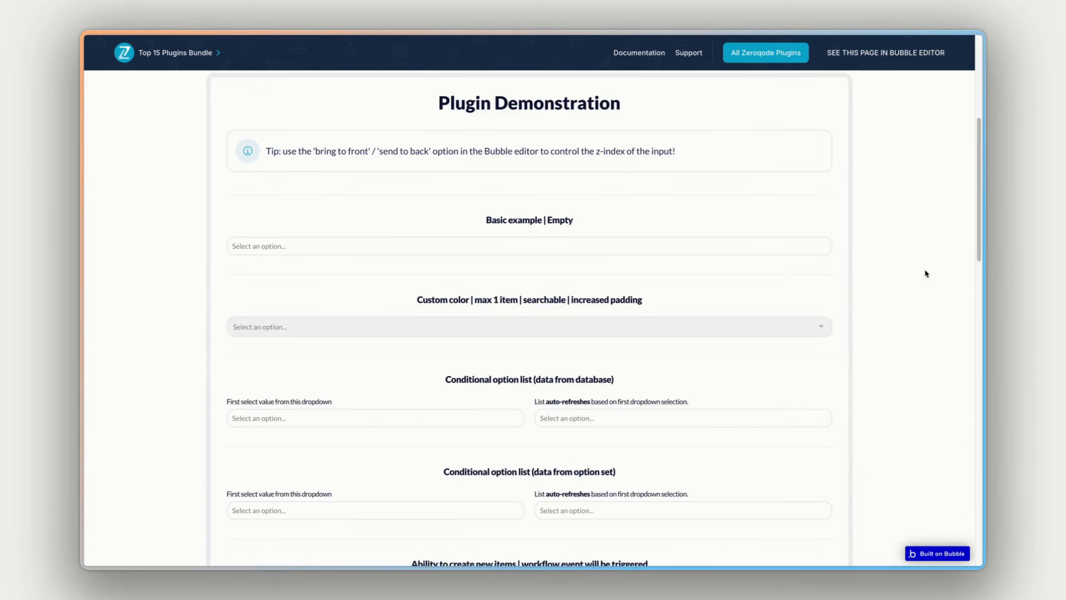
{"action": "scroll", "coordinate": [876, 259], "scroll_direction": "down", "scroll_amount": 1}
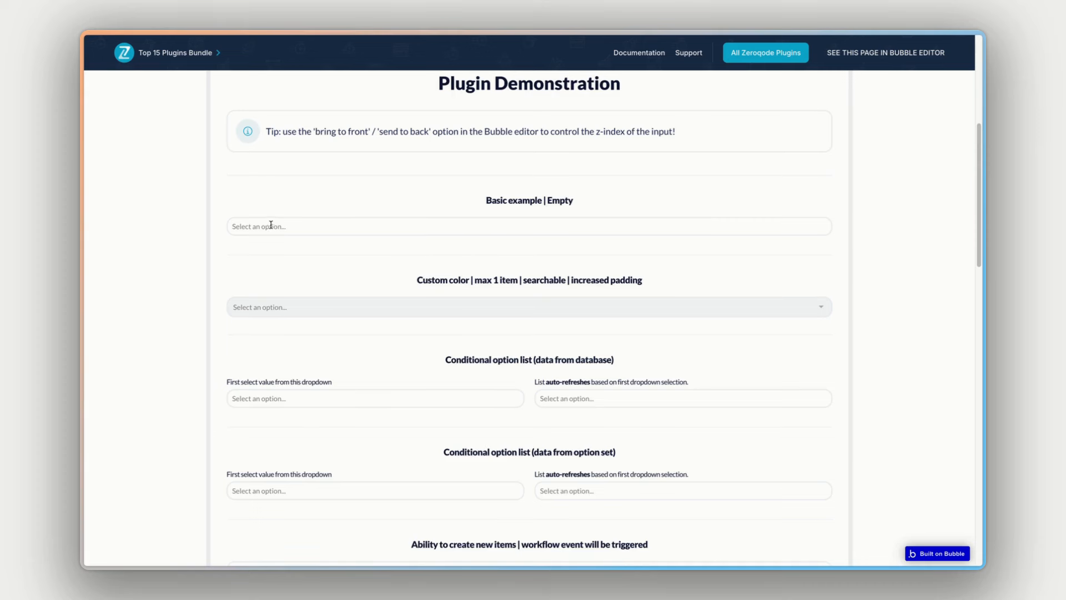
{"action": "left_click", "coordinate": [301, 224]}
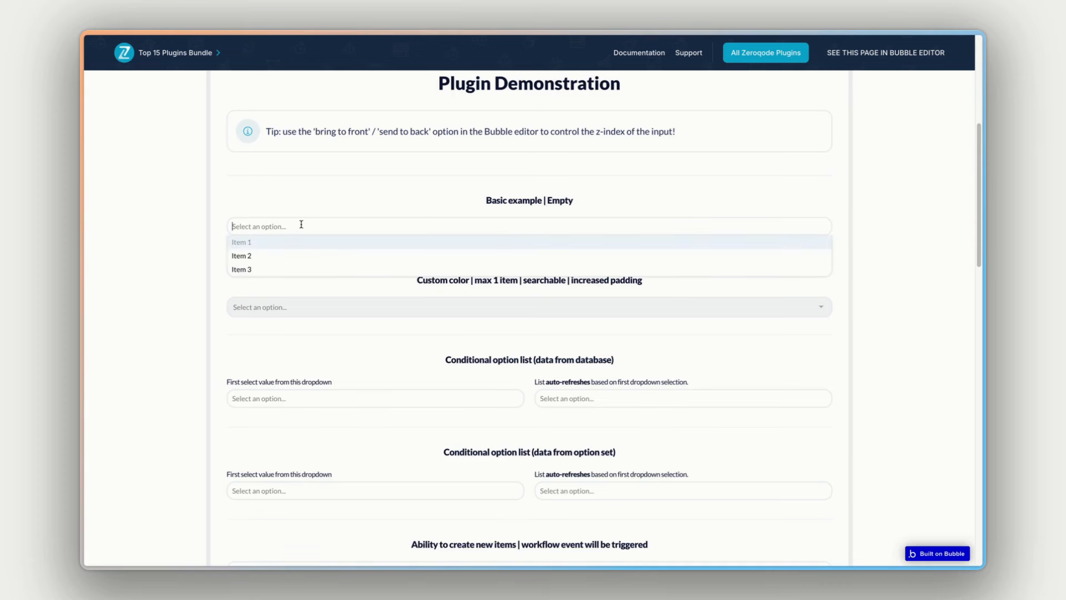
{"action": "left_click", "coordinate": [251, 246]}
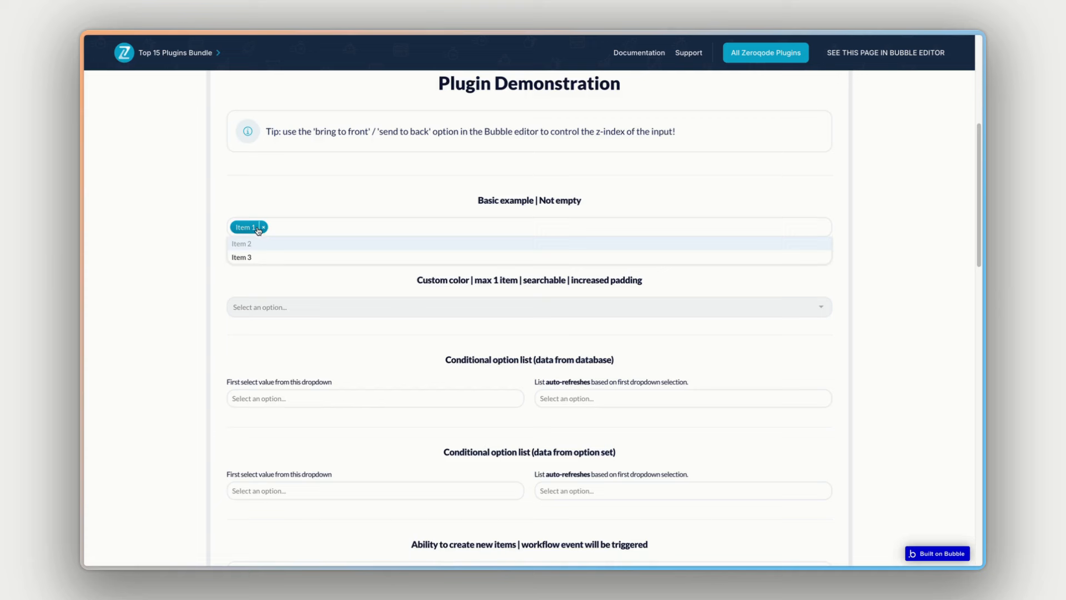
{"action": "left_click", "coordinate": [256, 257]}
{"action": "left_click", "coordinate": [253, 243]}
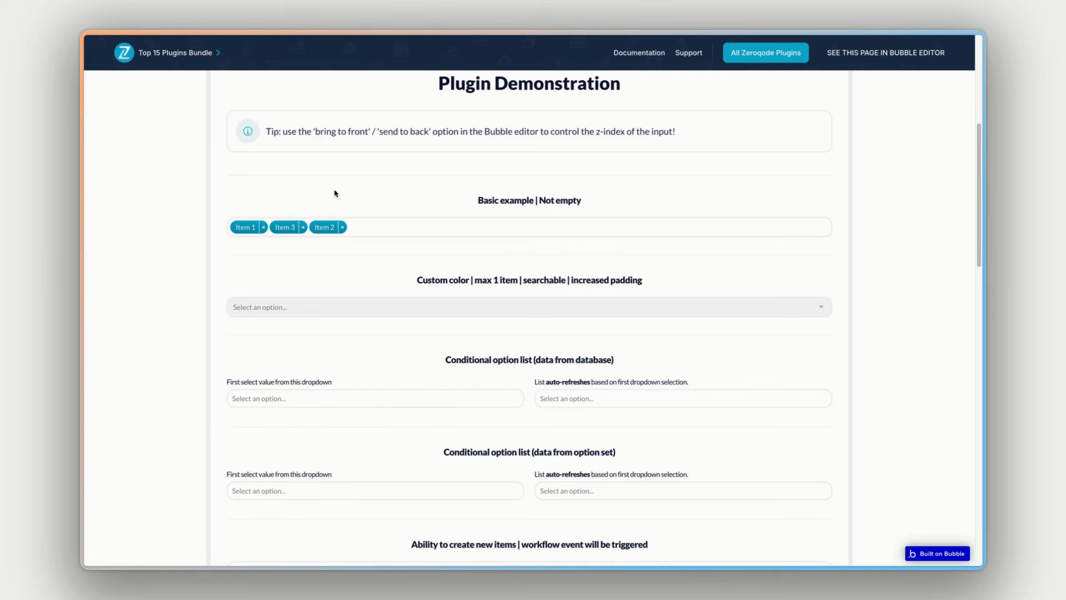
Remove all selected items from the Basic example dropdown and close its option list
{"action": "left_click", "coordinate": [304, 226]}
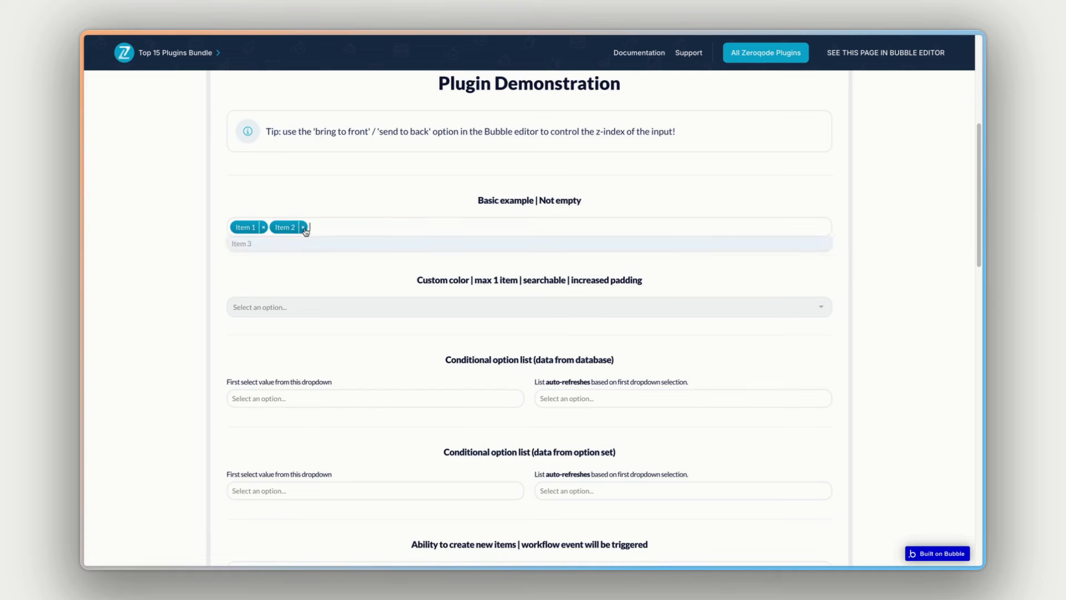
{"action": "left_click", "coordinate": [304, 227]}
{"action": "left_click", "coordinate": [263, 227]}
{"action": "left_click", "coordinate": [317, 186]}
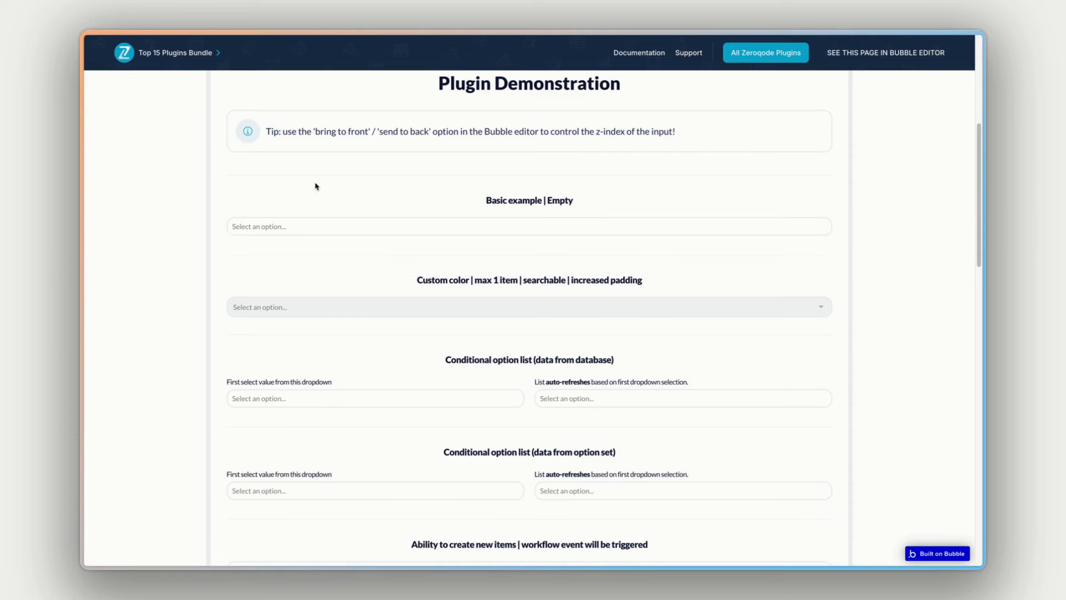
In the option-set conditional list, select Option 1 in the first dropdown and show the options of the dependent dropdown
{"action": "scroll", "coordinate": [567, 332], "scroll_direction": "down", "scroll_amount": 2}
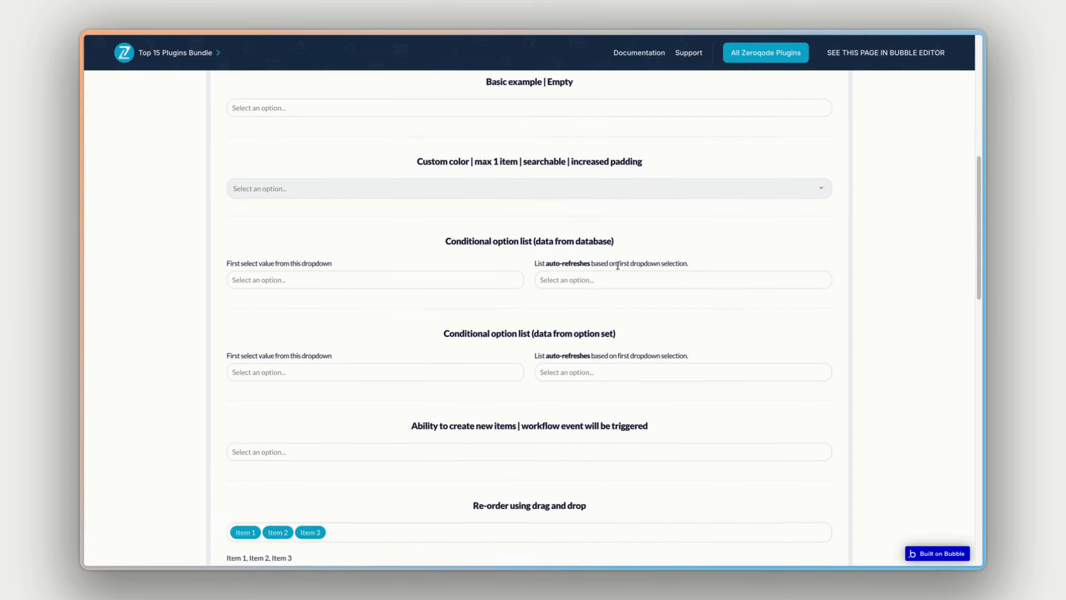
{"action": "scroll", "coordinate": [617, 265], "scroll_direction": "down", "scroll_amount": 1}
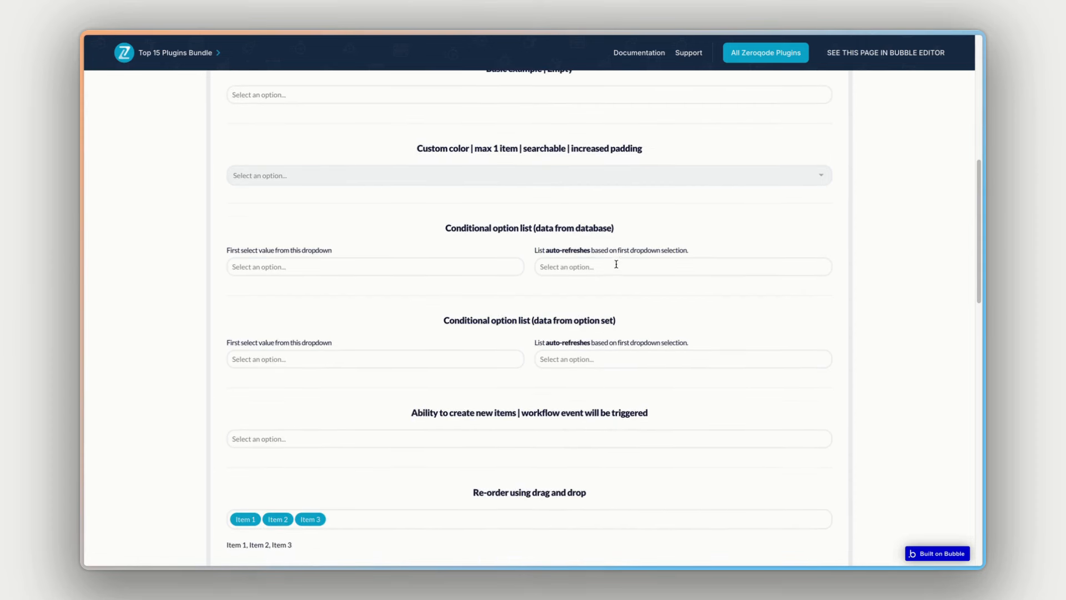
{"action": "scroll", "coordinate": [646, 217], "scroll_direction": "down", "scroll_amount": 1}
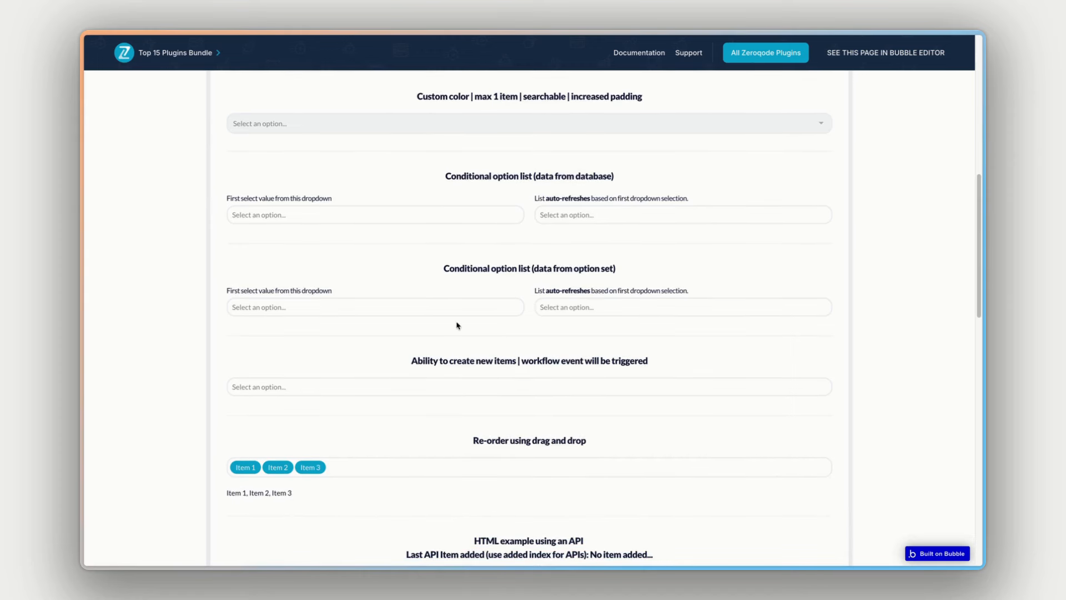
{"action": "left_click", "coordinate": [272, 308]}
{"action": "left_click", "coordinate": [262, 329]}
{"action": "left_click", "coordinate": [558, 309]}
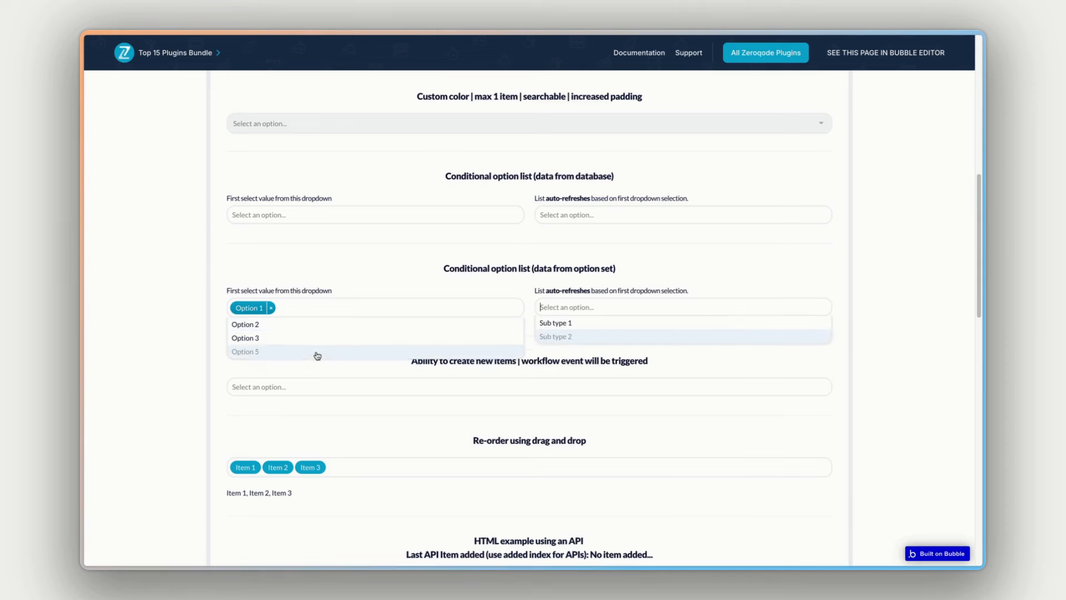
Replace the first dropdown's selection with Option 3 and check the dependent dropdown's refreshed options
{"action": "left_click", "coordinate": [297, 338]}
{"action": "left_click", "coordinate": [271, 307]}
{"action": "left_click", "coordinate": [553, 307]}
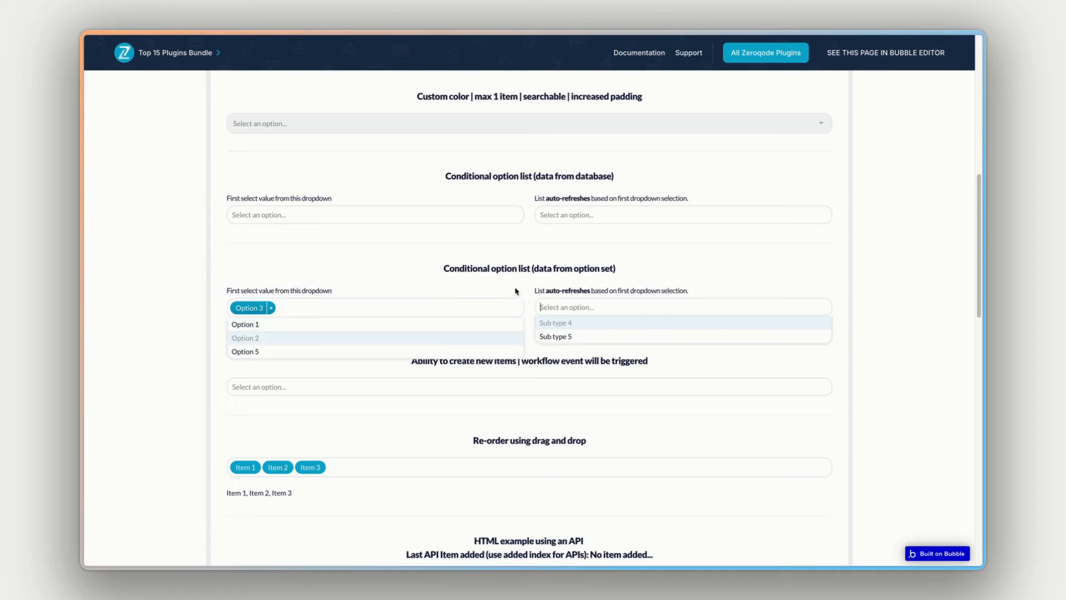
{"action": "left_click", "coordinate": [472, 286]}
Reorder the items in the drag-and-drop example to Item 1, Item 3, Item 2
{"action": "scroll", "coordinate": [507, 287], "scroll_direction": "down", "scroll_amount": 3}
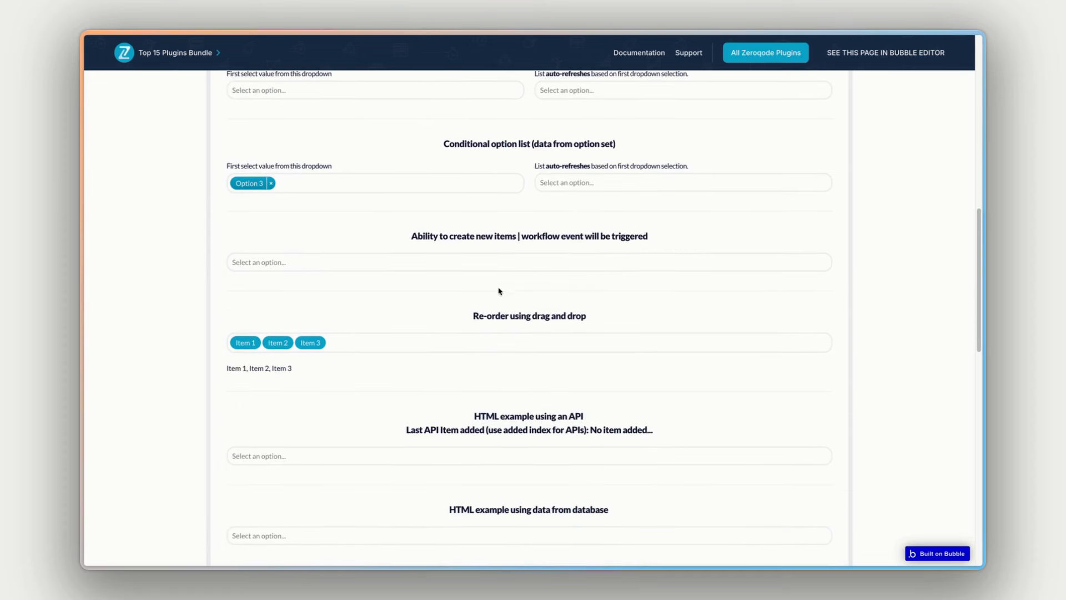
{"action": "left_click_drag", "start_coordinate": [280, 348], "coordinate": [243, 345]}
Create a new item named Item 4 in the dropdown that allows adding new items
{"action": "left_click", "coordinate": [296, 265]}
{"action": "type", "text": "Item 4"}
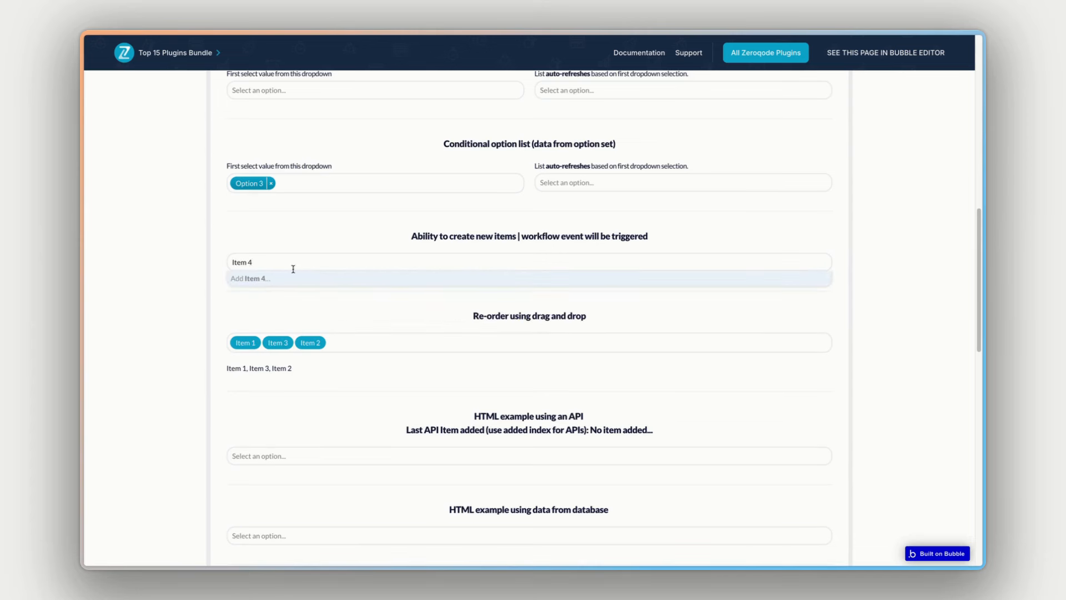
{"action": "left_click", "coordinate": [261, 286]}
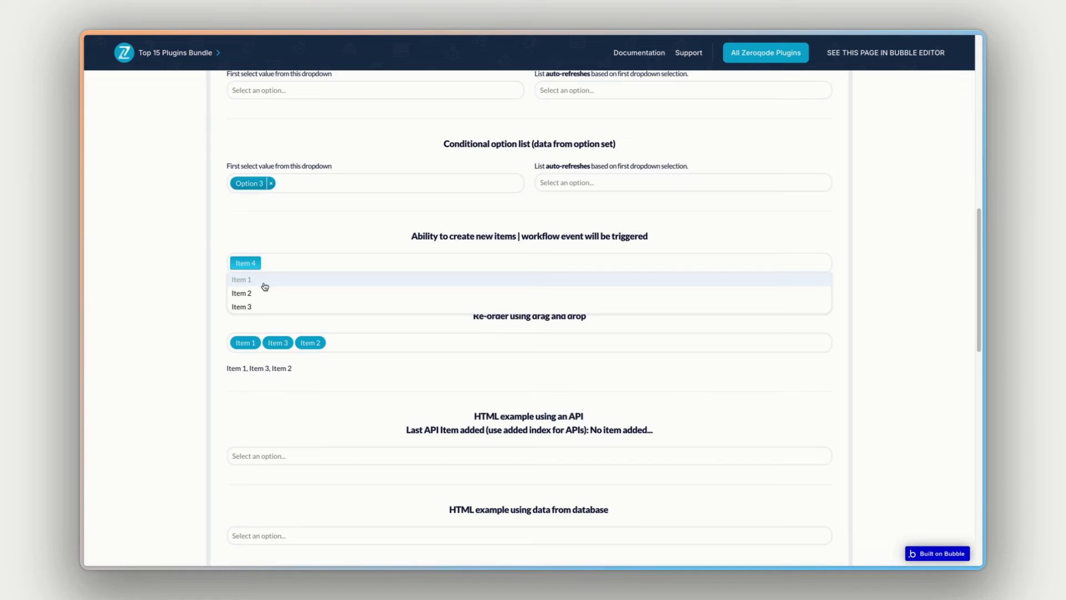
{"action": "left_click", "coordinate": [352, 233]}
Select Argentina, American Samoa and Cayman Islands in the country dropdown of the HTML example using an API
{"action": "scroll", "coordinate": [368, 238], "scroll_direction": "down", "scroll_amount": 4}
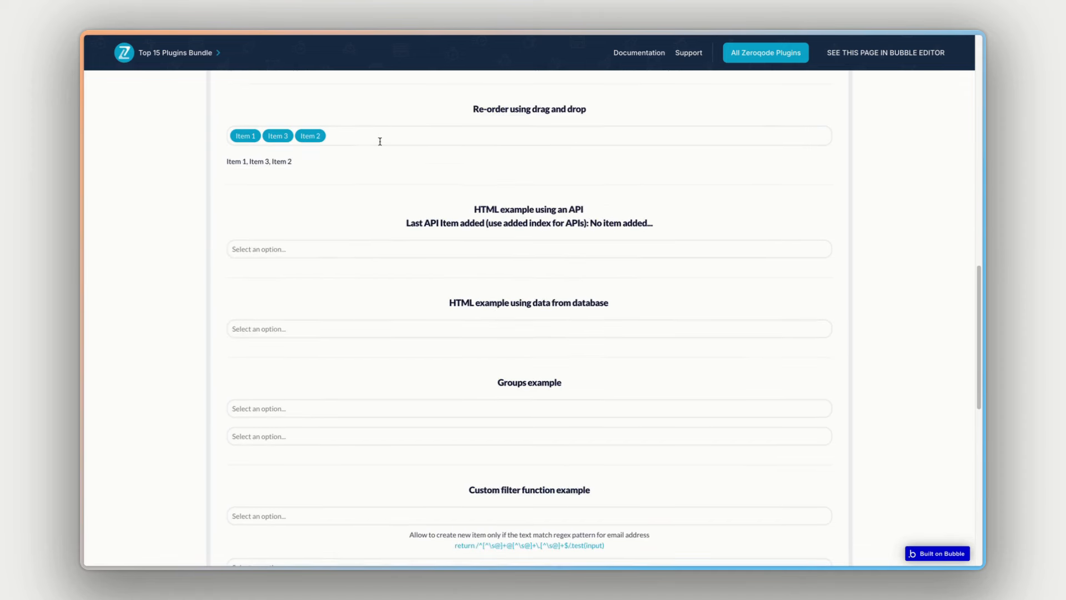
{"action": "scroll", "coordinate": [379, 142], "scroll_direction": "down", "scroll_amount": 1}
{"action": "left_click", "coordinate": [409, 223]}
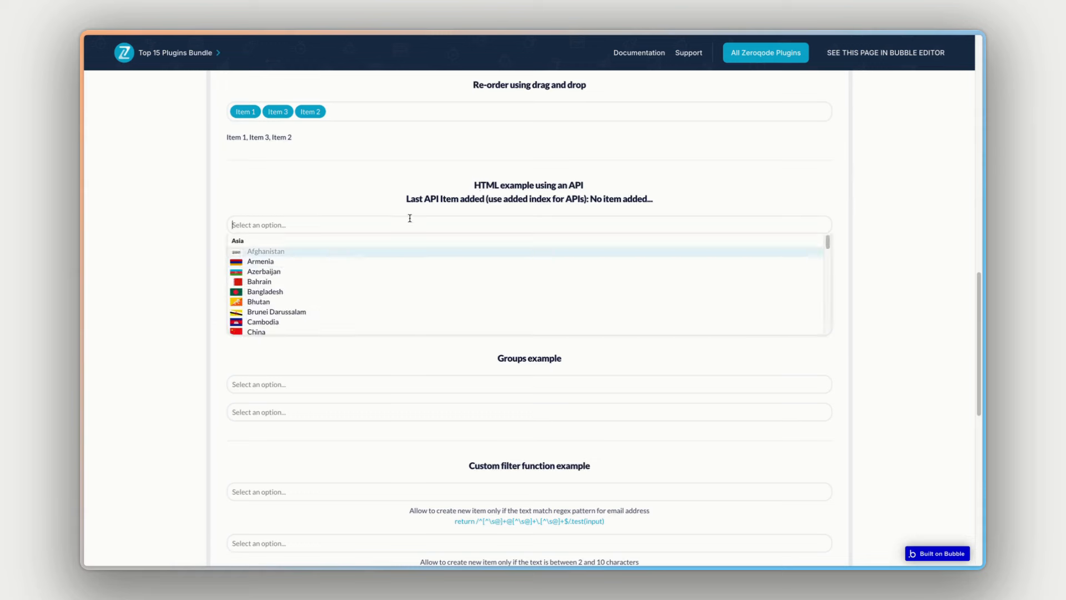
{"action": "scroll", "coordinate": [300, 300], "scroll_direction": "down", "scroll_amount": 12}
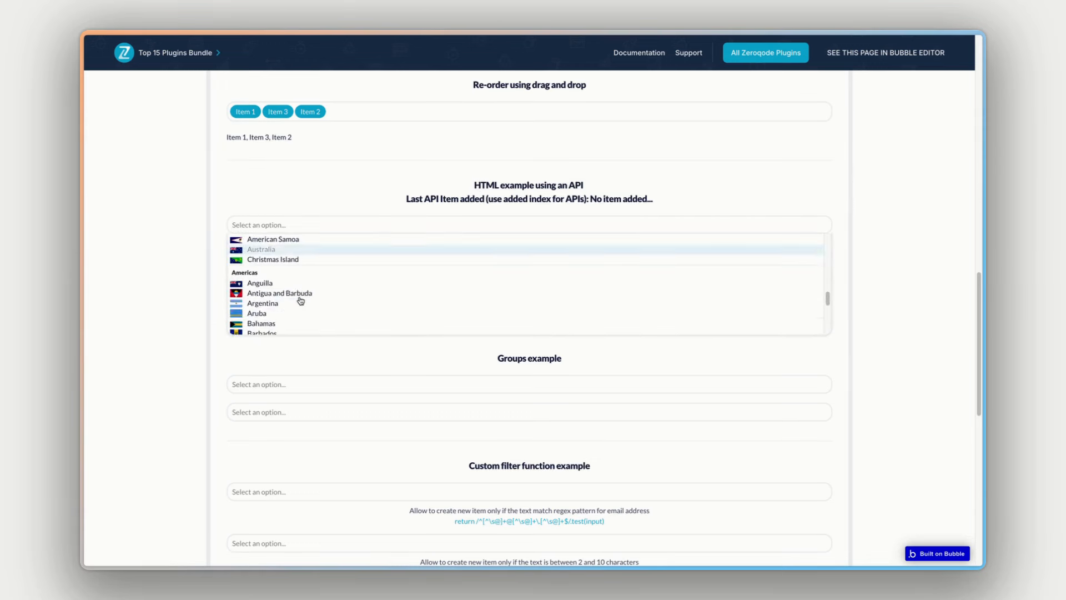
{"action": "scroll", "coordinate": [301, 300], "scroll_direction": "up", "scroll_amount": 2}
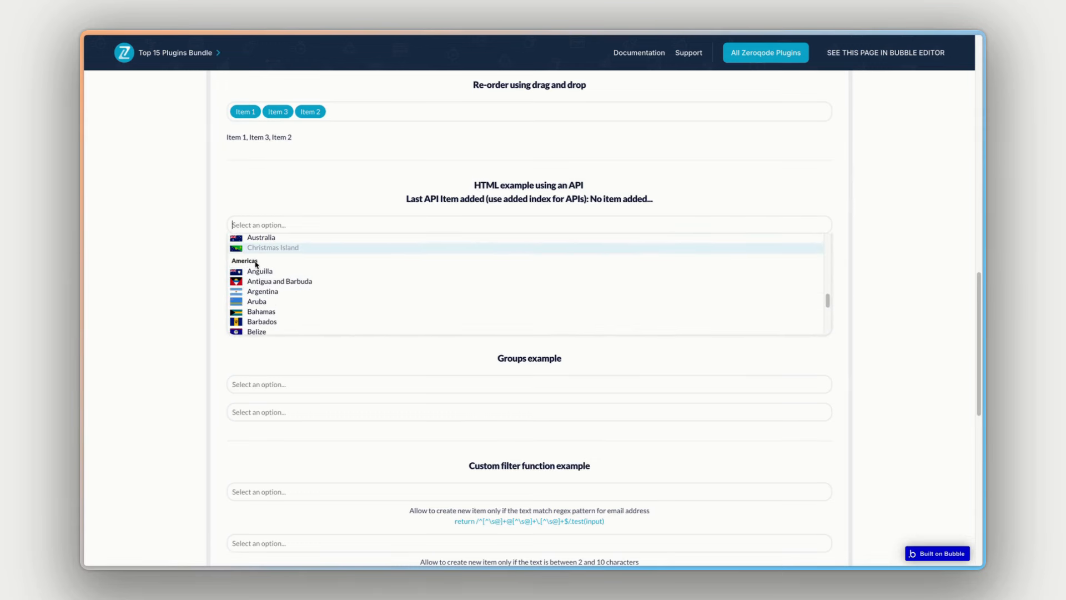
{"action": "scroll", "coordinate": [261, 267], "scroll_direction": "down", "scroll_amount": 1}
{"action": "left_click", "coordinate": [274, 276]}
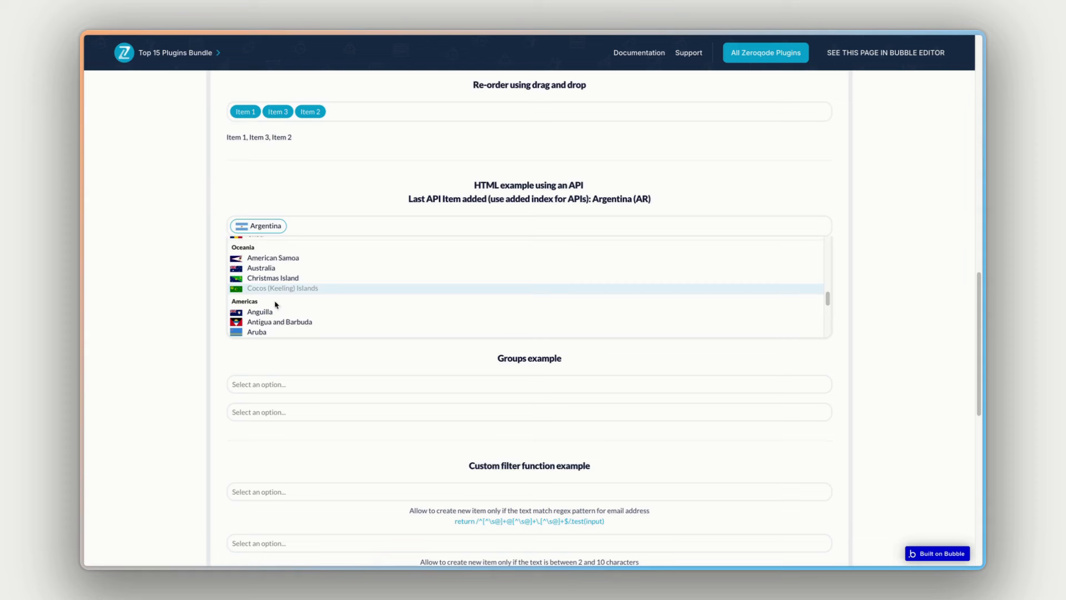
{"action": "left_click", "coordinate": [295, 261]}
{"action": "left_click", "coordinate": [293, 271]}
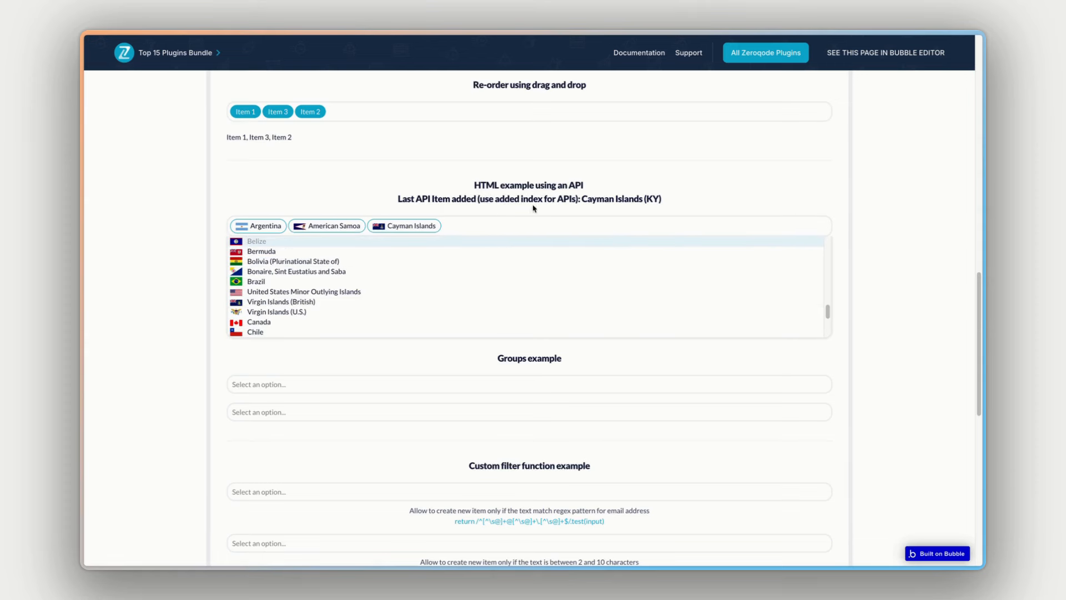
{"action": "left_click", "coordinate": [562, 185]}
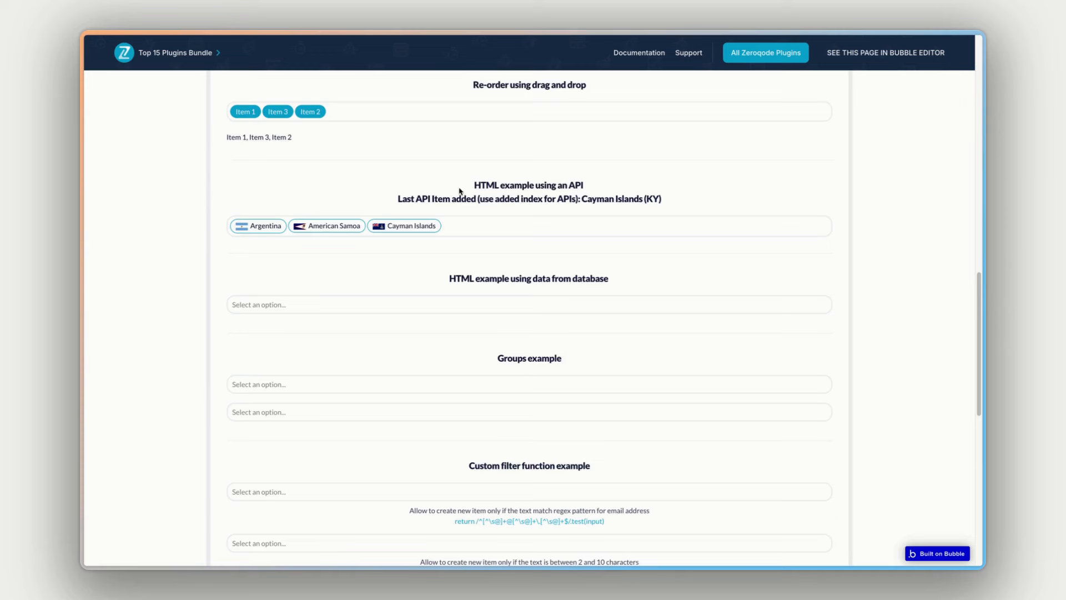
Test the custom filter dropdown that requires three or more characters with the entry ifh, then shorter text, and clear it
{"action": "scroll", "coordinate": [460, 191], "scroll_direction": "down", "scroll_amount": 5}
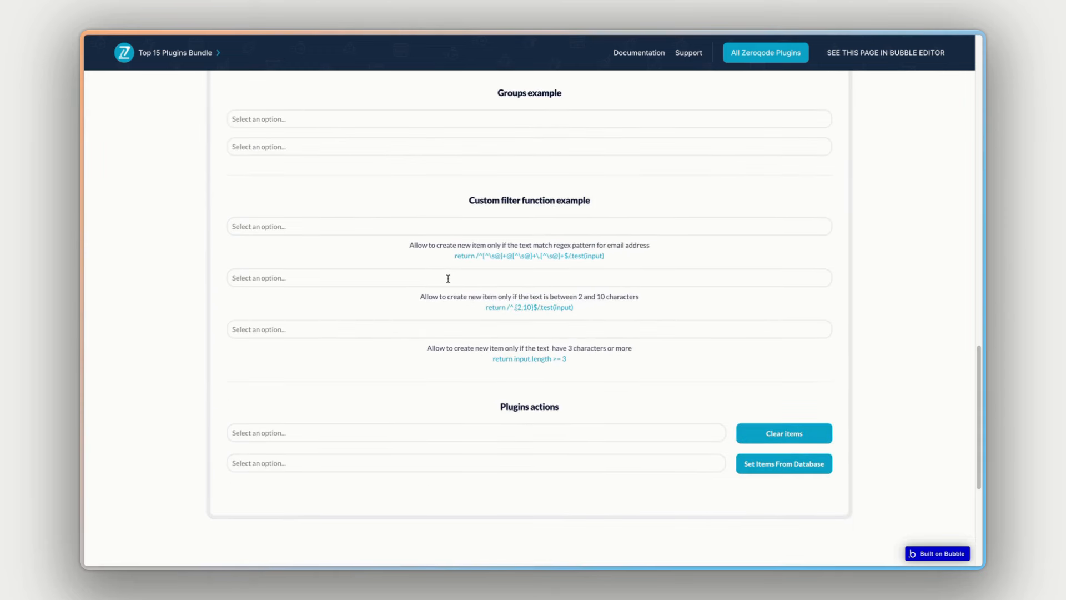
{"action": "left_click_drag", "start_coordinate": [460, 347], "coordinate": [580, 347]}
{"action": "left_click", "coordinate": [571, 330]}
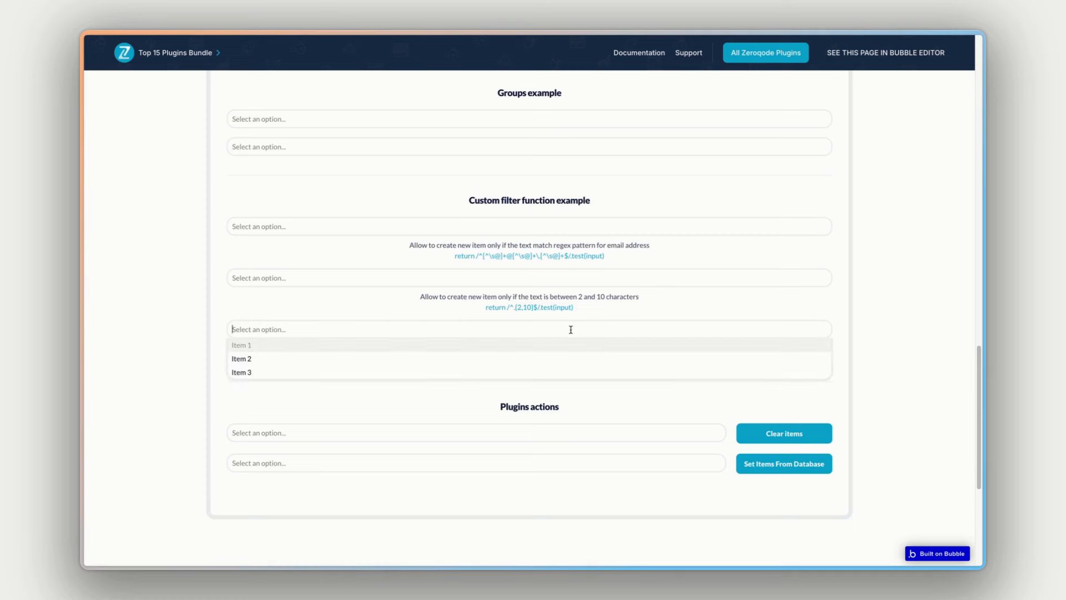
{"action": "type", "text": "ifh"}
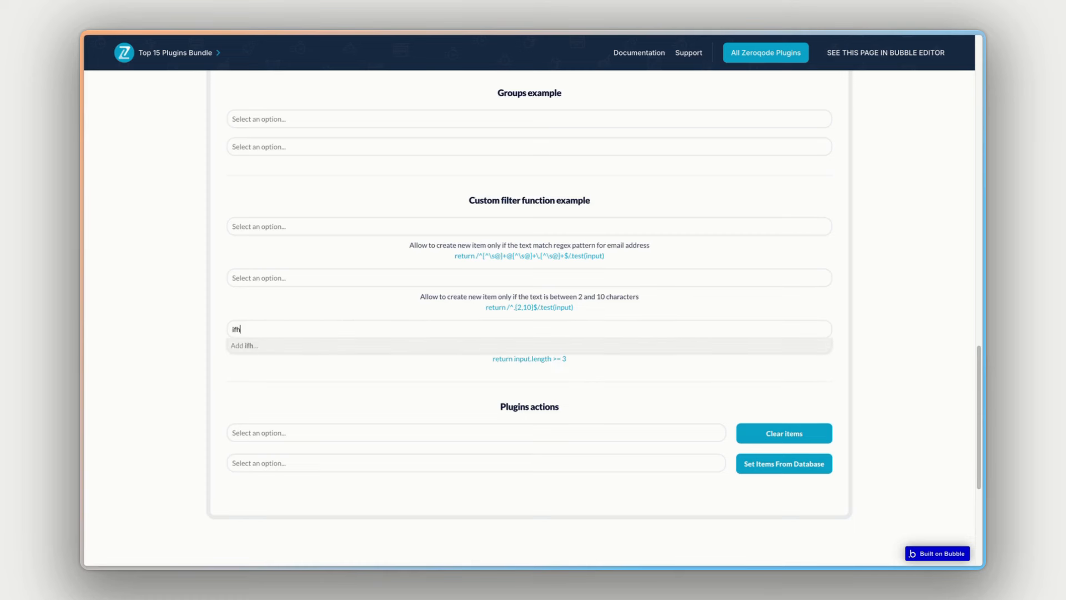
{"action": "key", "text": "BackSpace"}
{"action": "type", "text": "f"}
{"action": "key", "text": "BackSpace"}
{"action": "key", "text": "BackSpace"}
{"action": "key", "text": "BackSpace"}
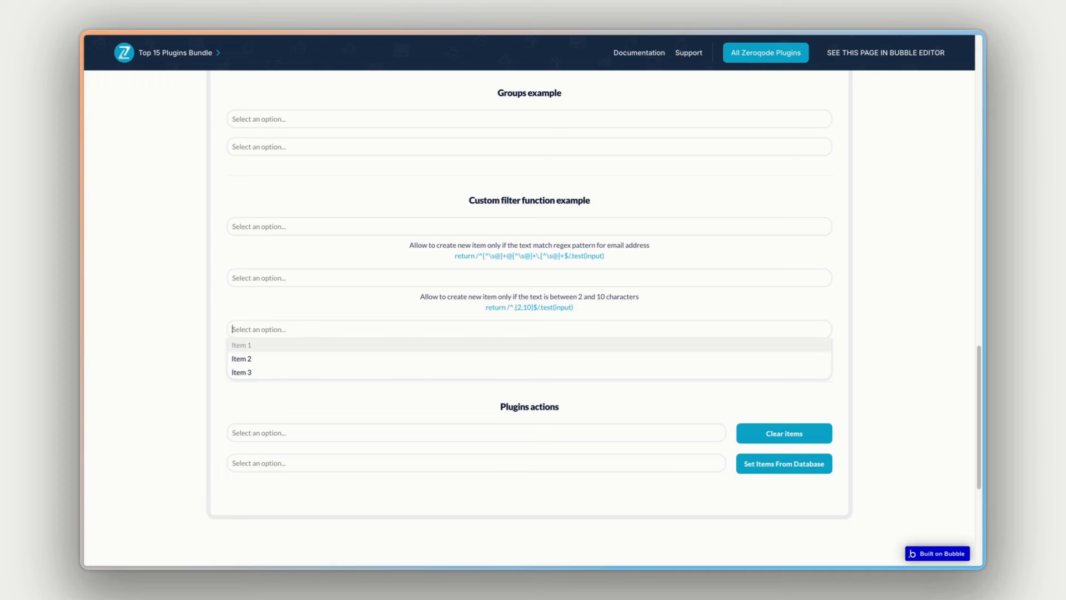
{"action": "left_click", "coordinate": [383, 313]}
{"action": "scroll", "coordinate": [385, 312], "scroll_direction": "down", "scroll_amount": 1}
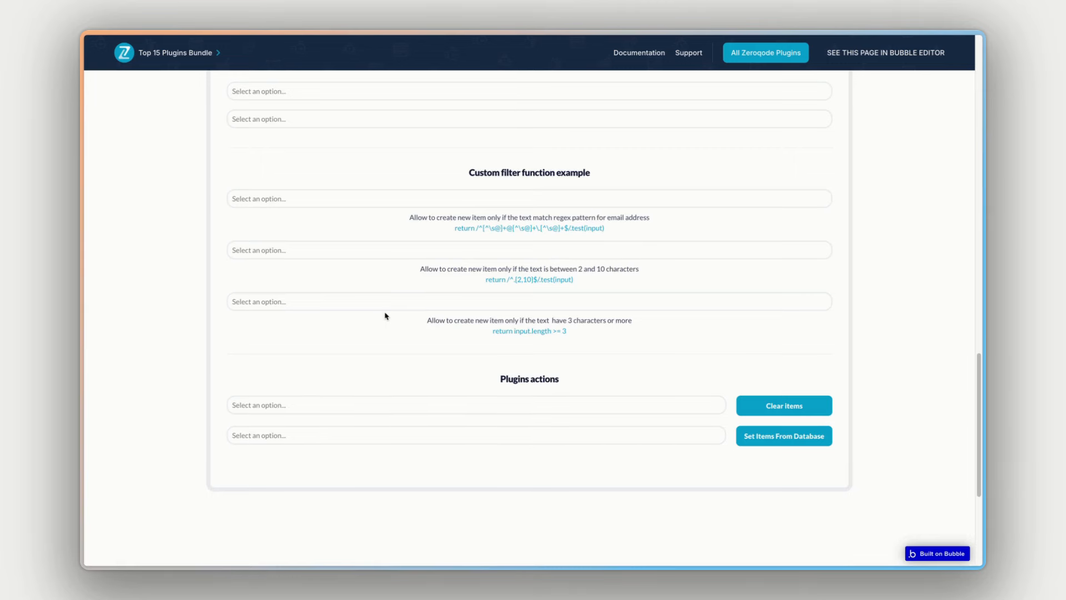
Return to the plugin page, open its demo editor and dismiss the read-only version notice
{"action": "key", "text": "ctrl+shift+Tab"}
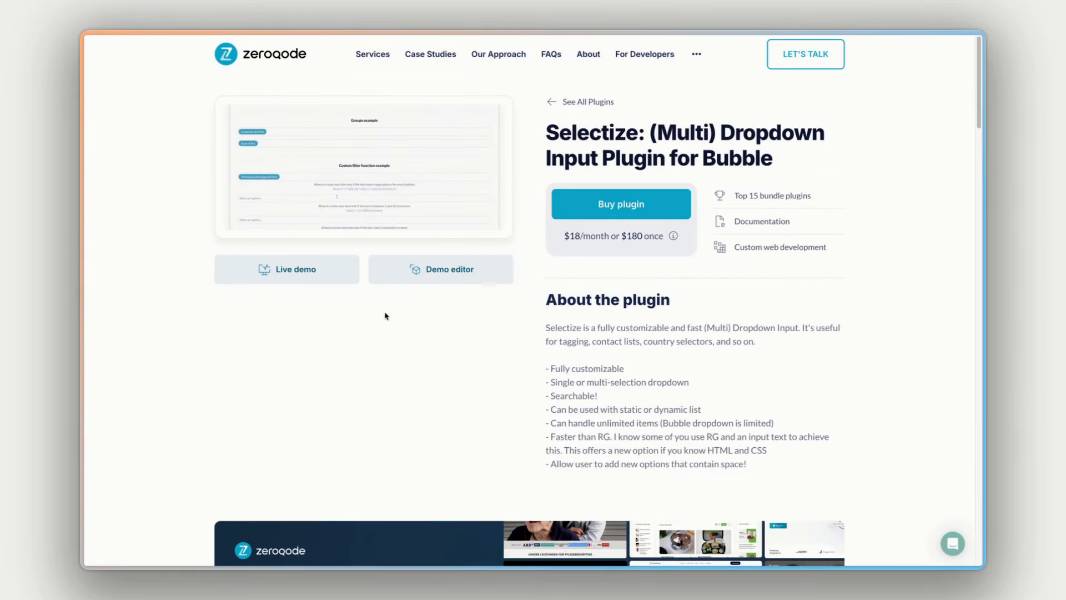
{"action": "left_click", "coordinate": [430, 280]}
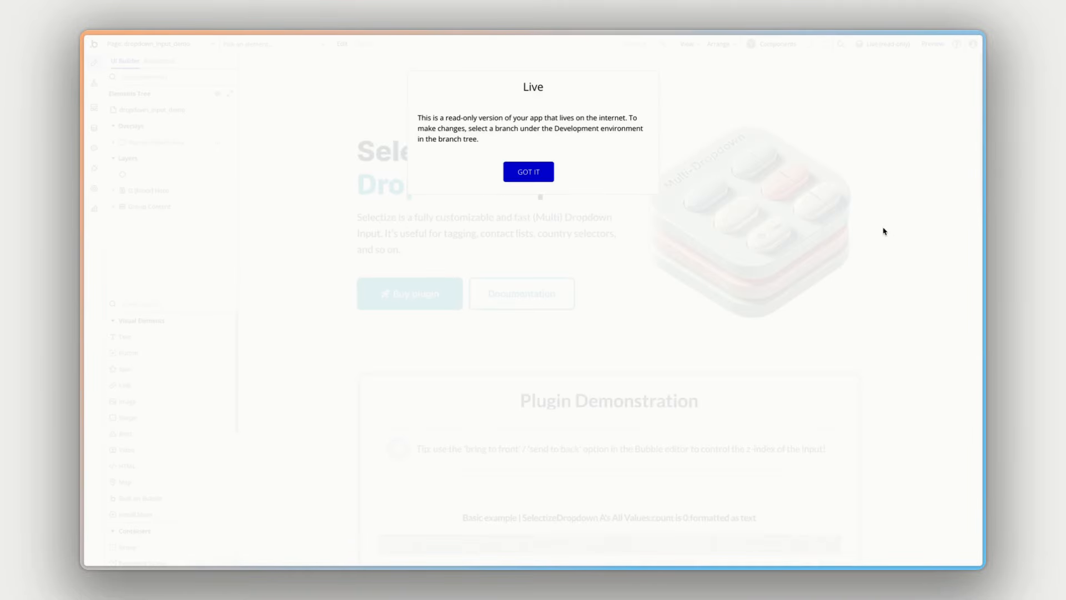
{"action": "left_click", "coordinate": [530, 172]}
{"action": "scroll", "coordinate": [663, 255], "scroll_direction": "down", "scroll_amount": 5}
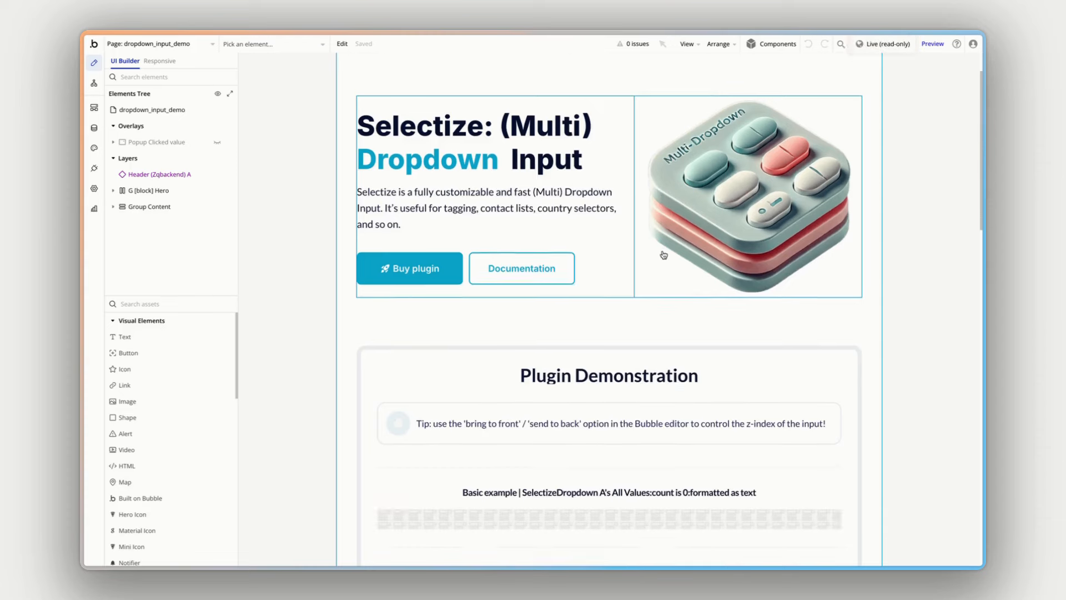
Examine the appearance settings of the Selectize dropdown in the basic example
{"action": "double_click", "coordinate": [519, 328]}
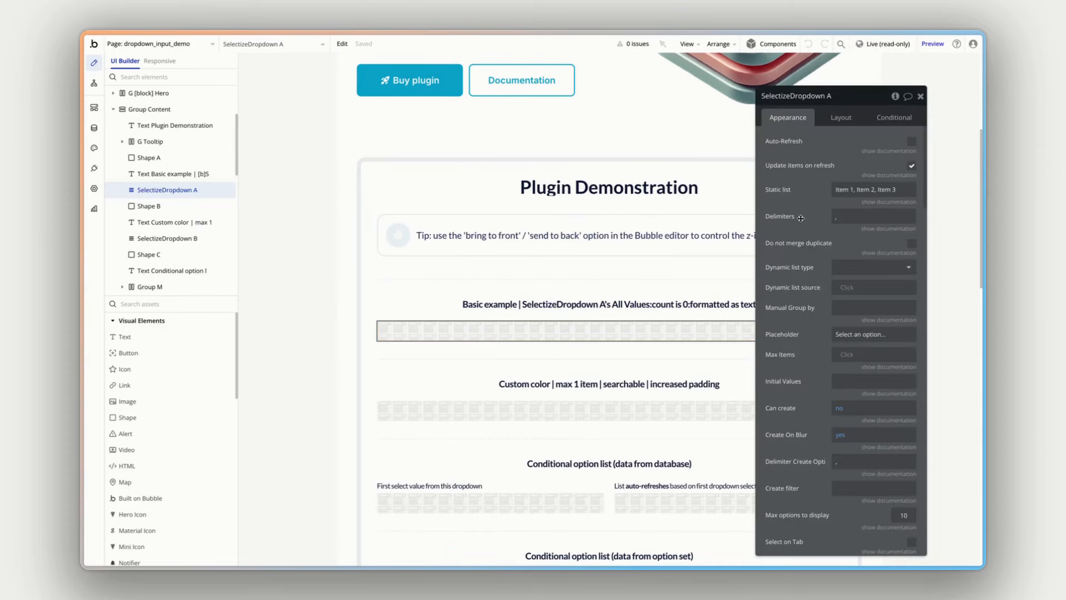
{"action": "scroll", "coordinate": [816, 222], "scroll_direction": "down", "scroll_amount": 10}
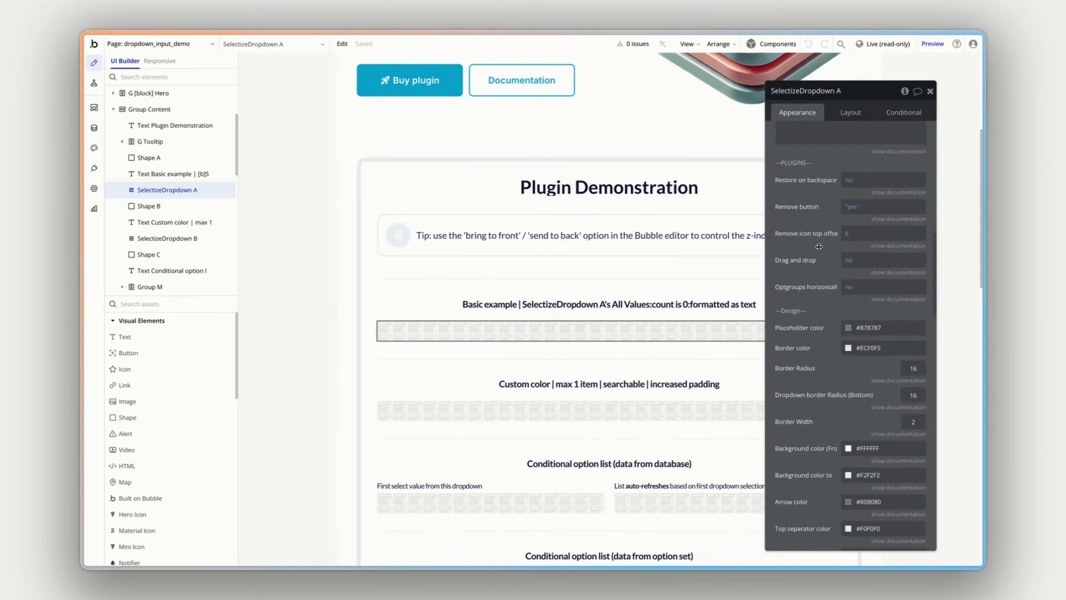
{"action": "scroll", "coordinate": [819, 248], "scroll_direction": "down", "scroll_amount": 10}
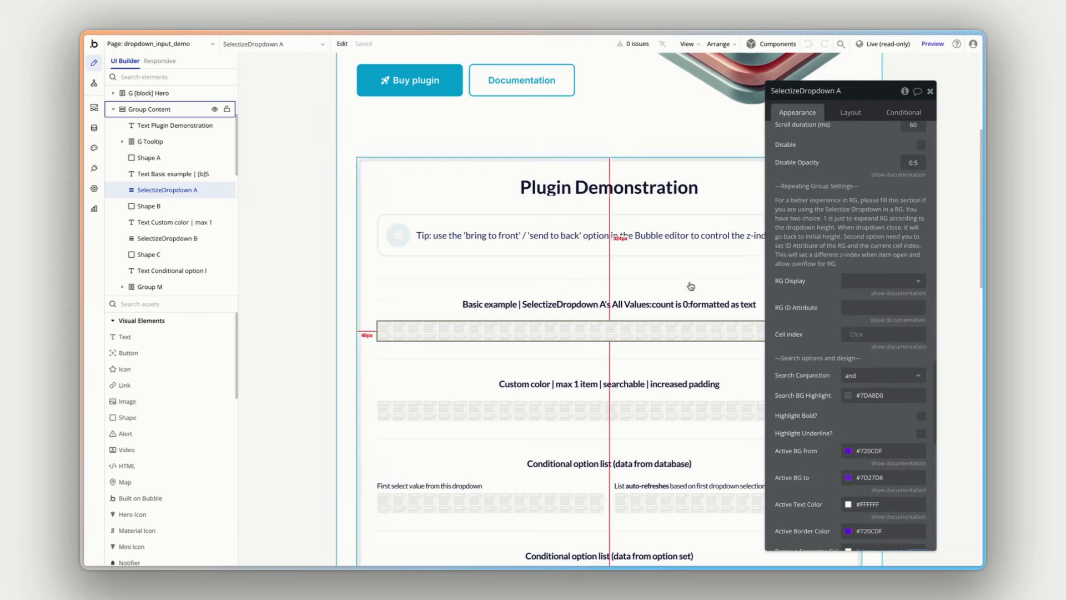
Inspect the settings of the email and 2-to-10-character dropdowns in the custom filter example, and view the demo page's workflow events
{"action": "scroll", "coordinate": [689, 286], "scroll_direction": "down", "scroll_amount": 15}
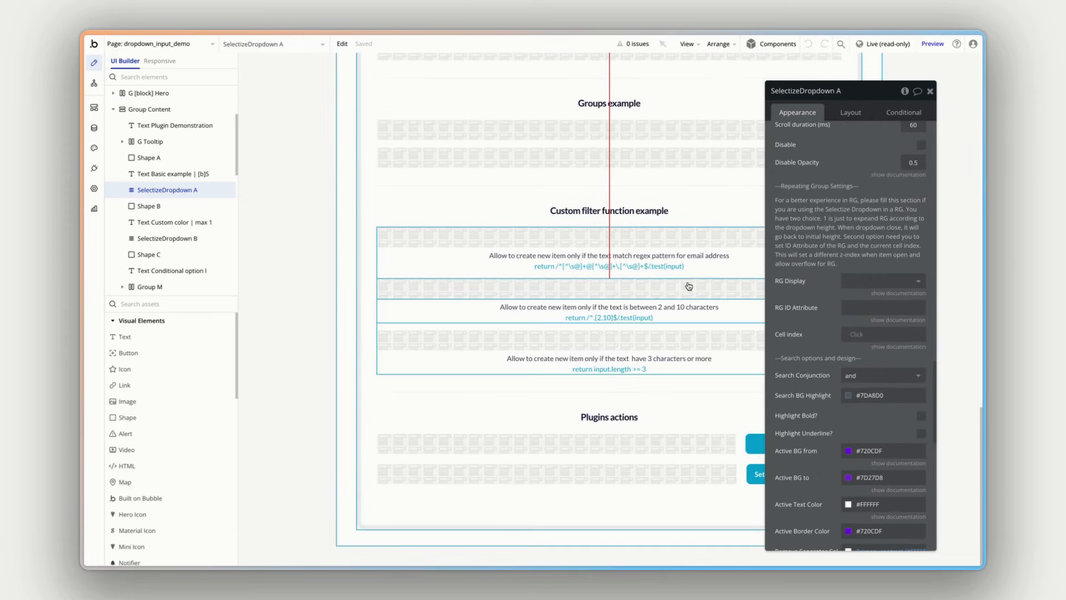
{"action": "left_click", "coordinate": [615, 238]}
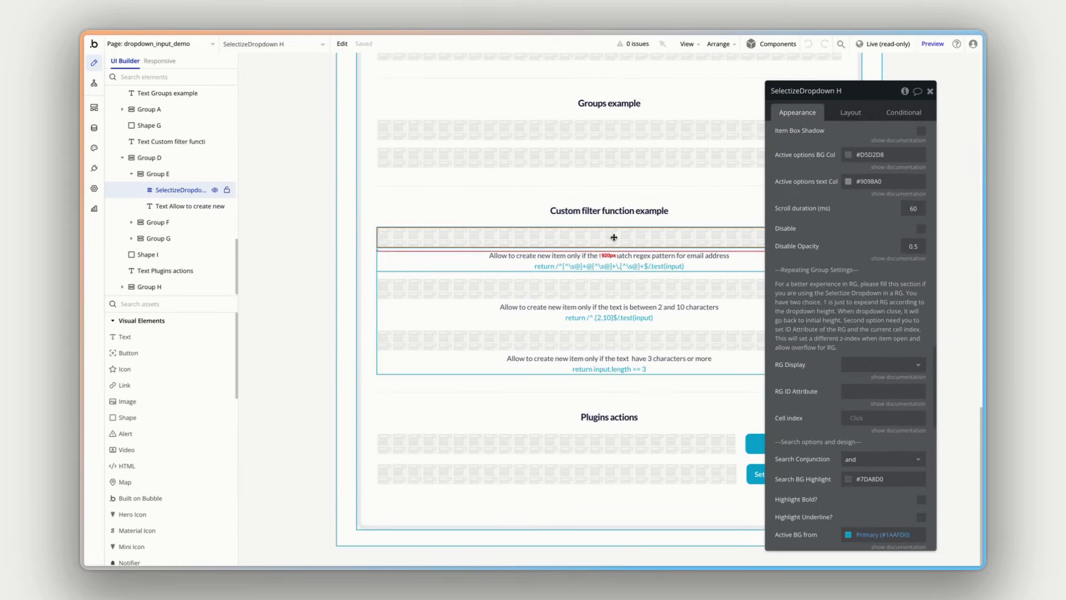
{"action": "left_click", "coordinate": [570, 287]}
{"action": "scroll", "coordinate": [783, 261], "scroll_direction": "down", "scroll_amount": 1}
{"action": "scroll", "coordinate": [783, 261], "scroll_direction": "down", "scroll_amount": 10}
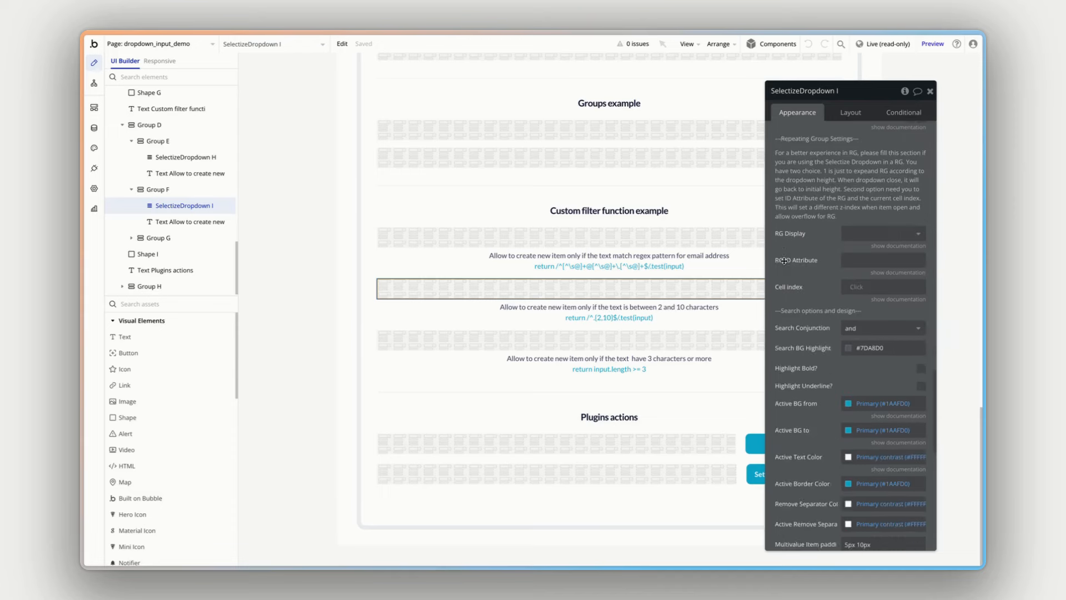
{"action": "left_click", "coordinate": [94, 83]}
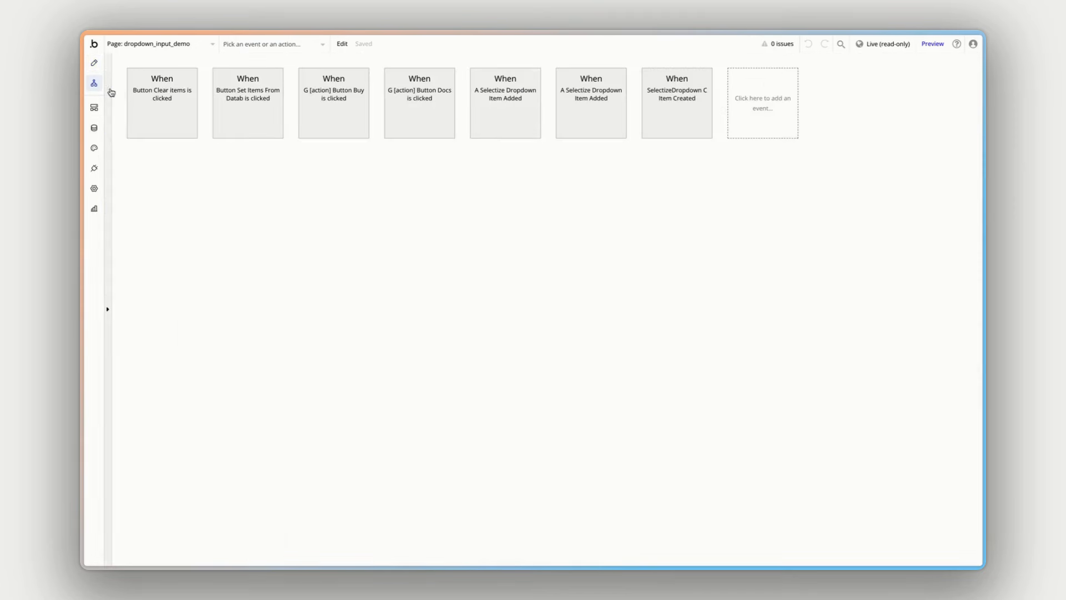
{"action": "left_click", "coordinate": [94, 62]}
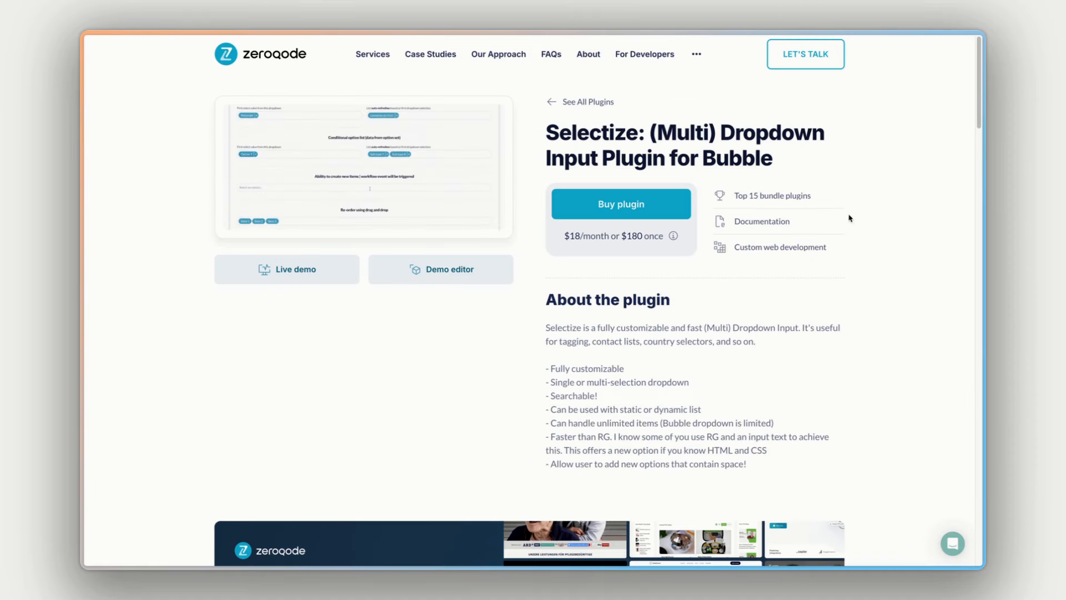
Open the plugin's documentation and review its element properties, actions and exposed states
{"action": "left_click", "coordinate": [816, 220]}
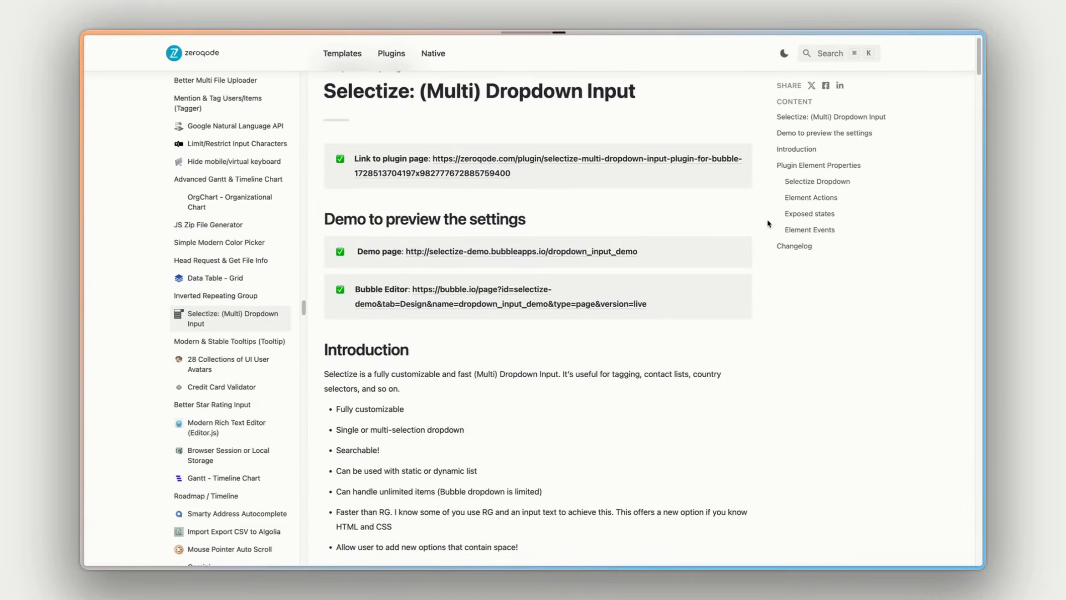
{"action": "scroll", "coordinate": [716, 213], "scroll_direction": "down", "scroll_amount": 10}
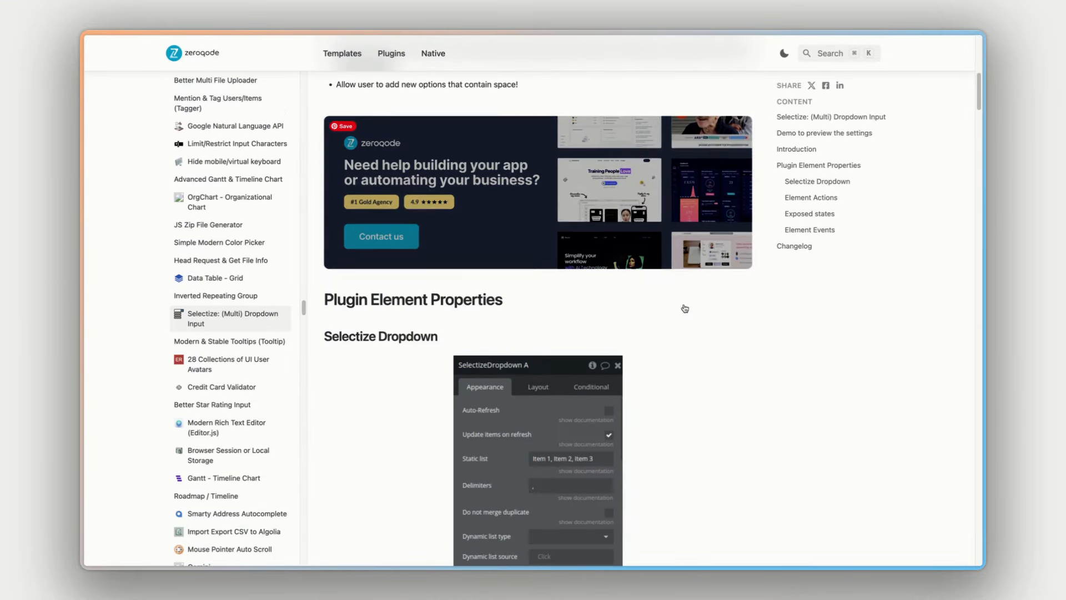
{"action": "scroll", "coordinate": [474, 237], "scroll_direction": "down", "scroll_amount": 8}
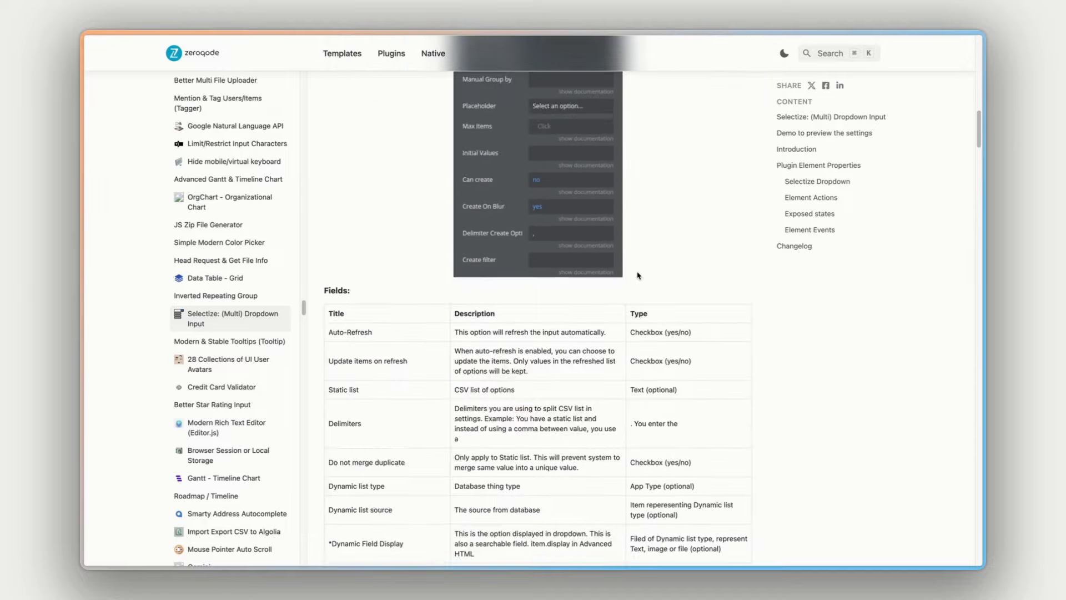
{"action": "scroll", "coordinate": [666, 342], "scroll_direction": "down", "scroll_amount": 15}
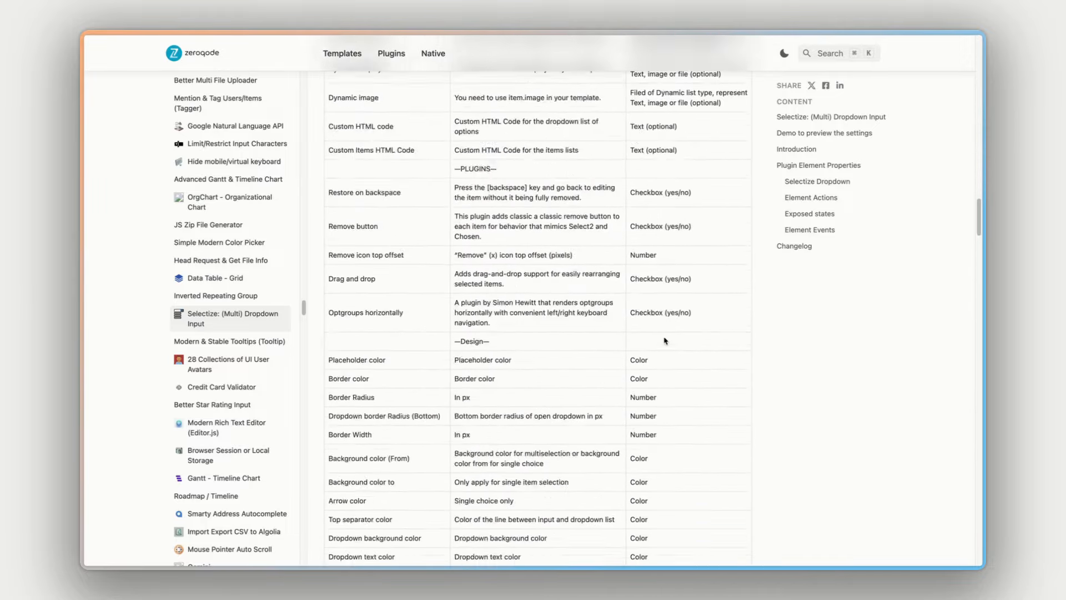
{"action": "scroll", "coordinate": [665, 340], "scroll_direction": "down", "scroll_amount": 12}
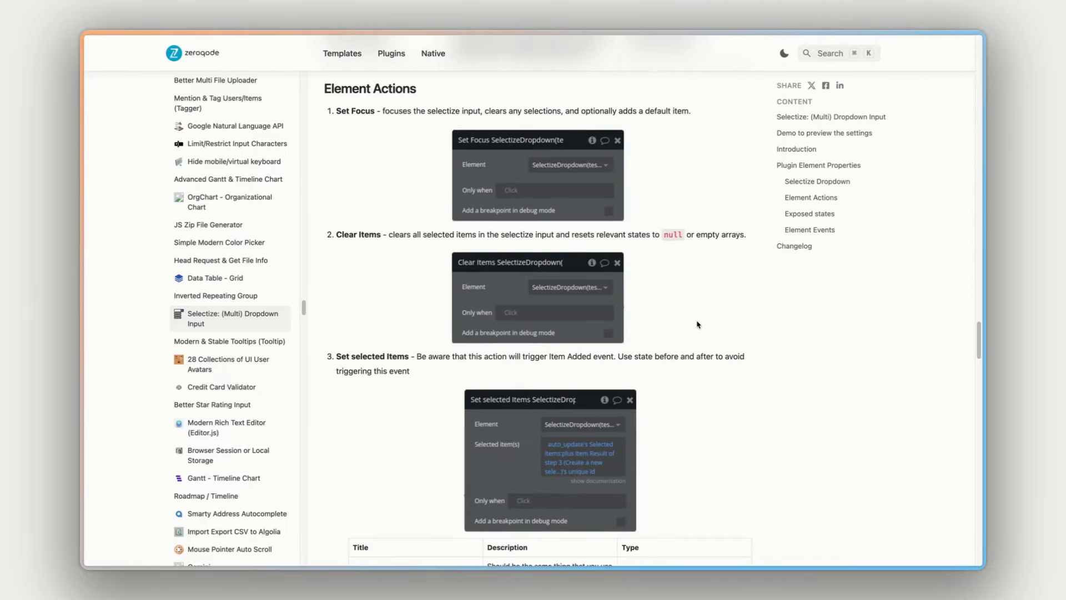
{"action": "scroll", "coordinate": [698, 325], "scroll_direction": "down", "scroll_amount": 15}
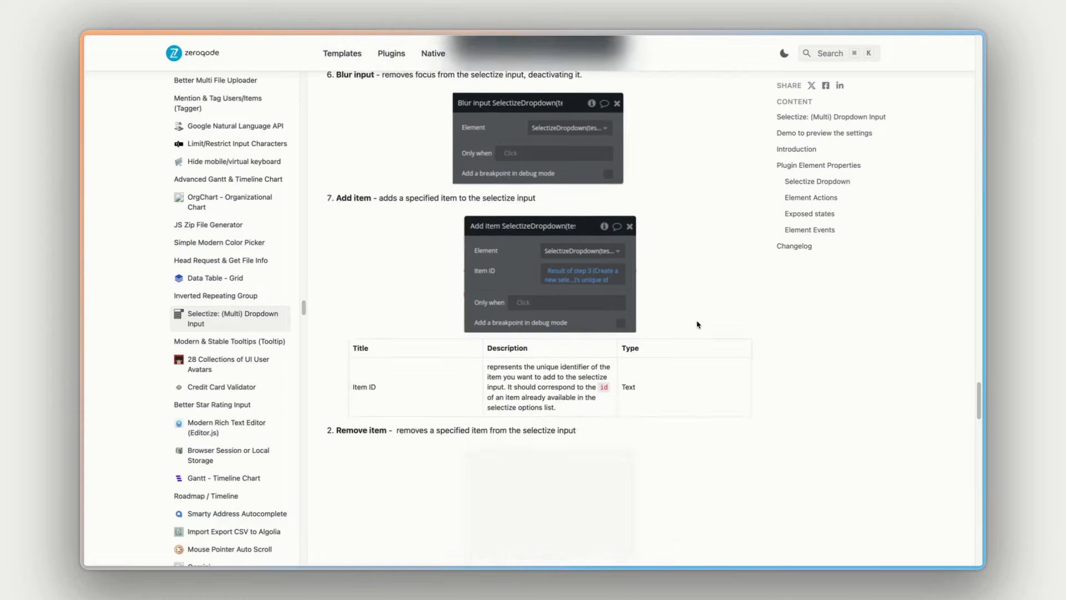
{"action": "scroll", "coordinate": [698, 325], "scroll_direction": "down", "scroll_amount": 15}
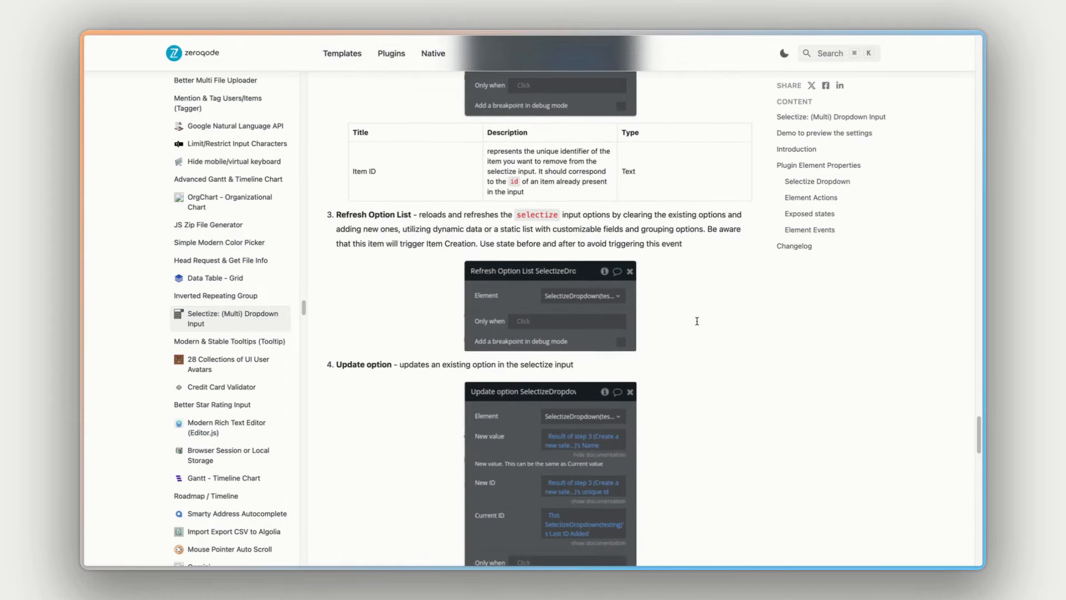
{"action": "scroll", "coordinate": [698, 325], "scroll_direction": "down", "scroll_amount": 12}
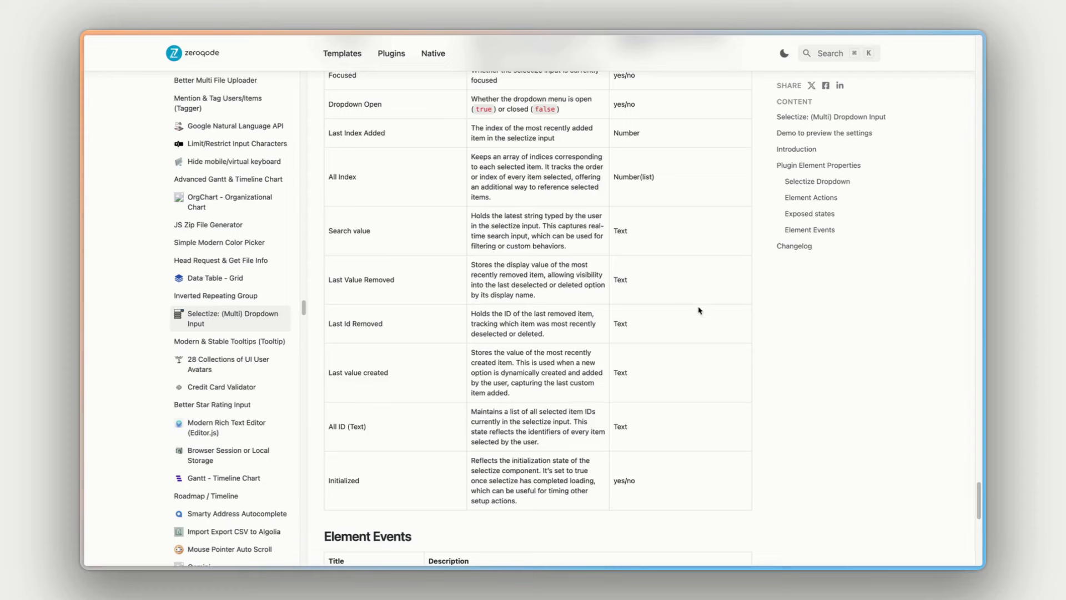
Return to the plugin page and open its support chat
{"action": "key", "text": "ctrl+shift+Tab"}
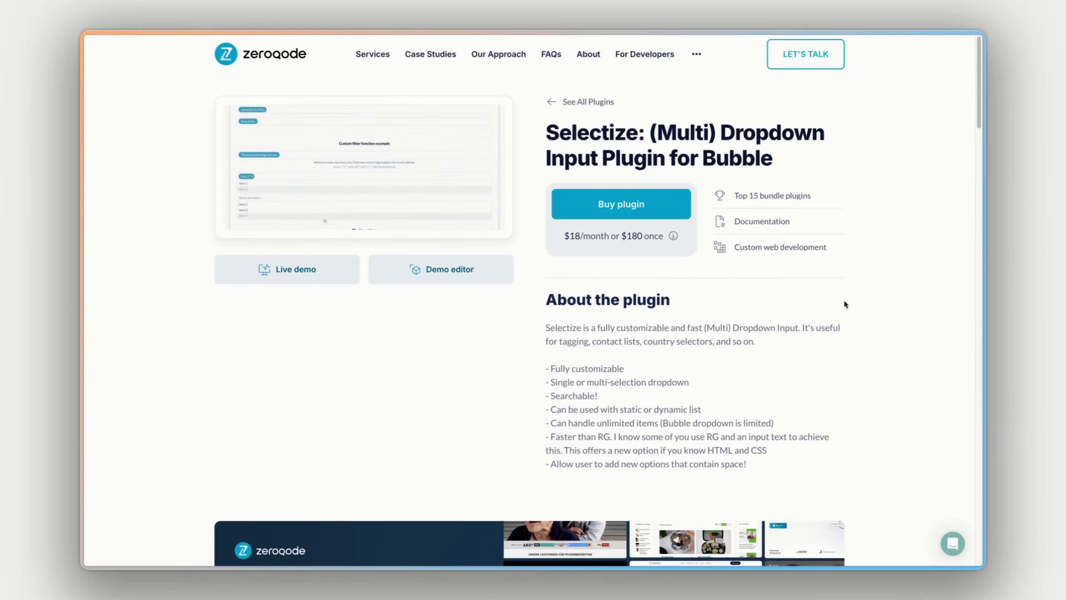
{"action": "left_click", "coordinate": [952, 543]}
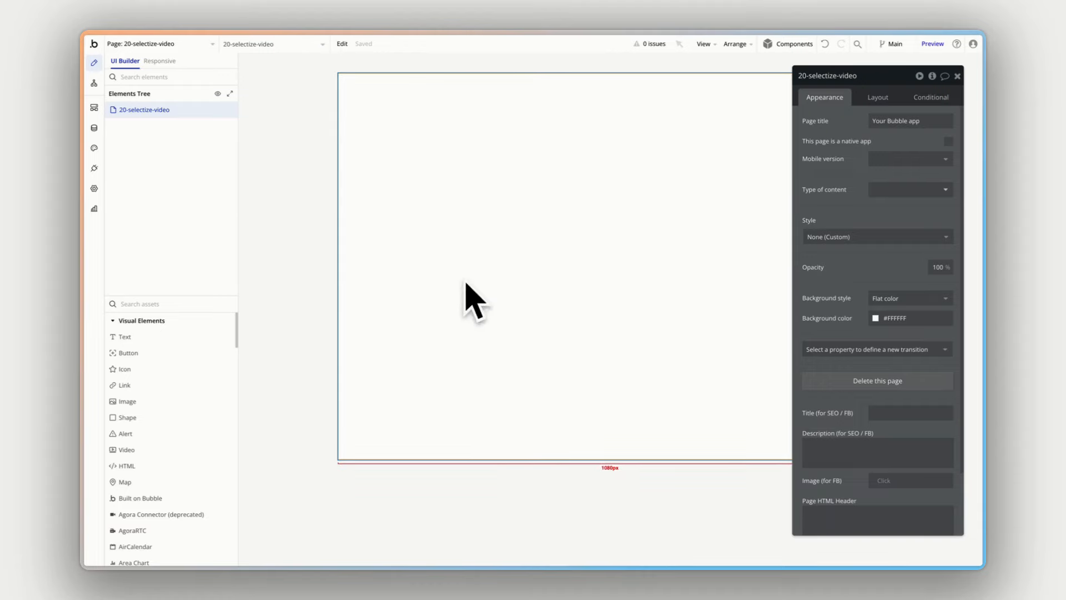
Search the installable plugins for selectize in the Bubble app containing the 20-selectize-video page
{"action": "left_click", "coordinate": [94, 168]}
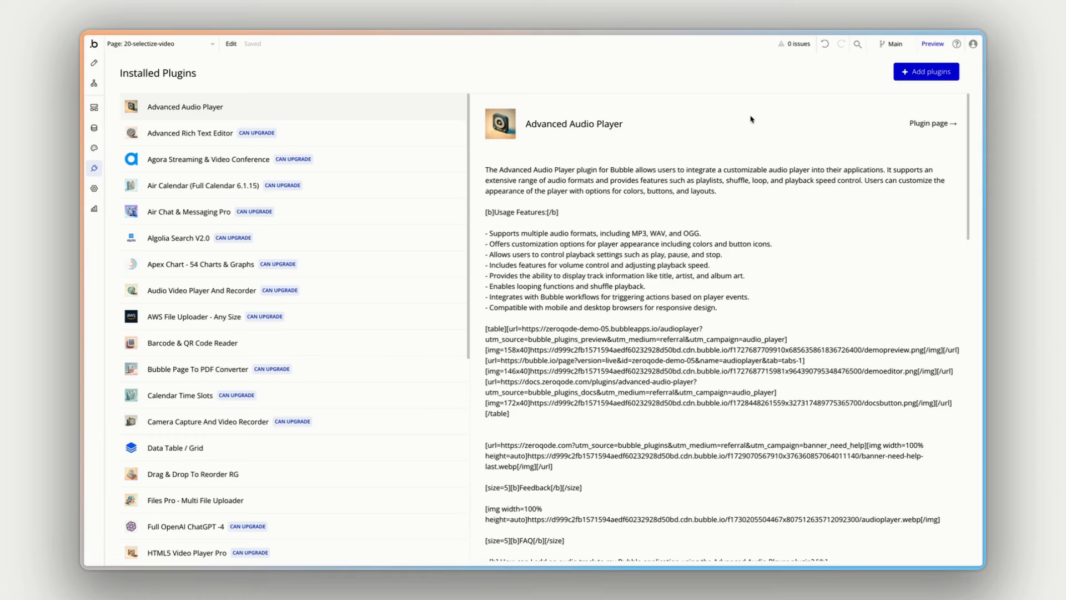
{"action": "left_click", "coordinate": [926, 72]}
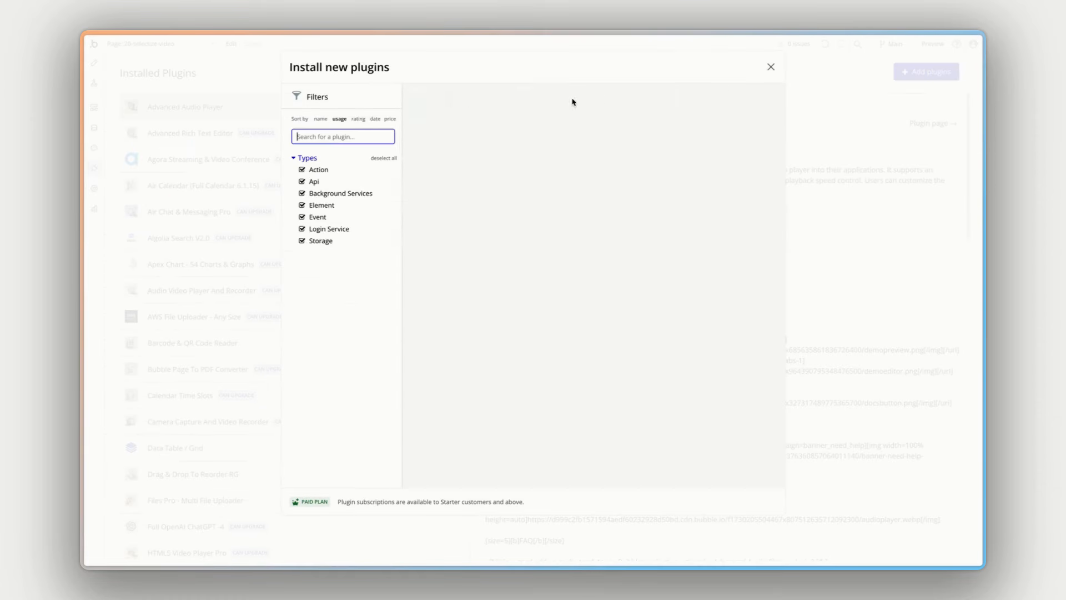
{"action": "type", "text": "sele"}
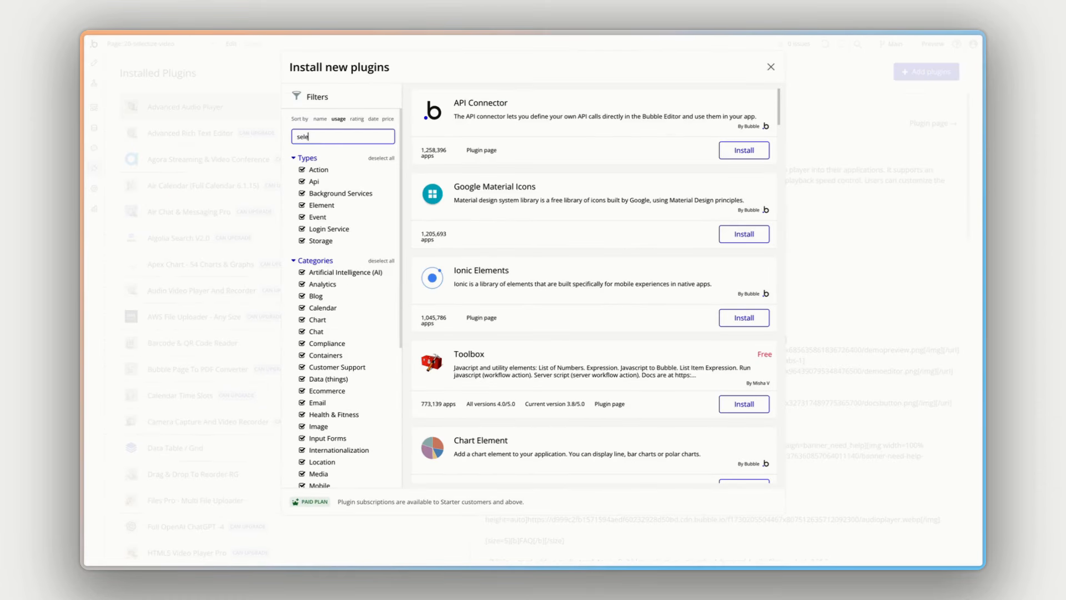
{"action": "type", "text": "ctize"}
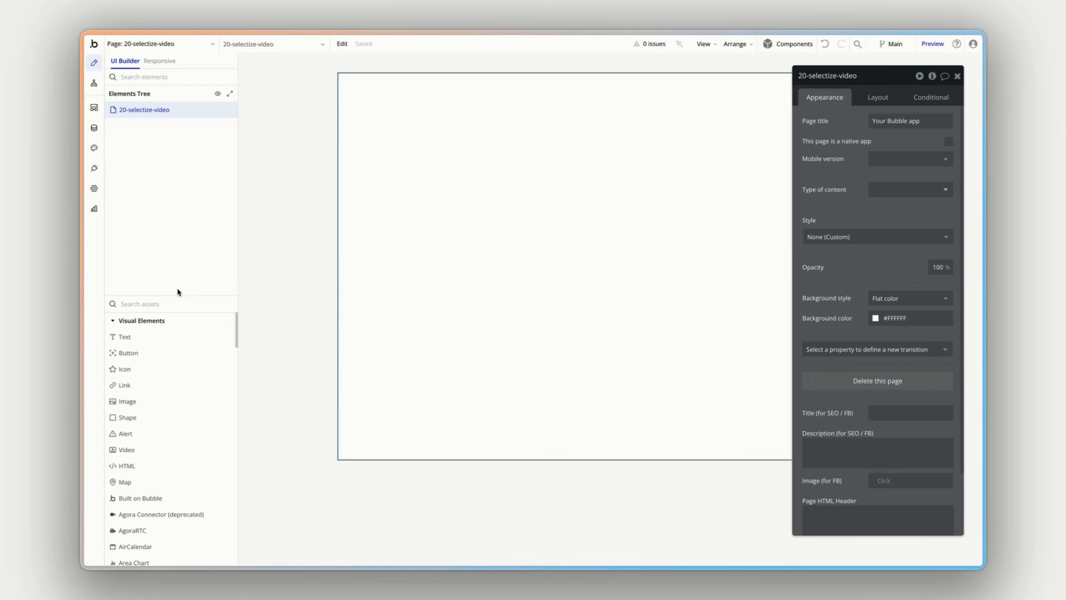
Place a Selectize Dropdown element on the page, about 177 px from its left edge and 359 px from its top
{"action": "left_click", "coordinate": [152, 301]}
{"action": "type", "text": "selec"}
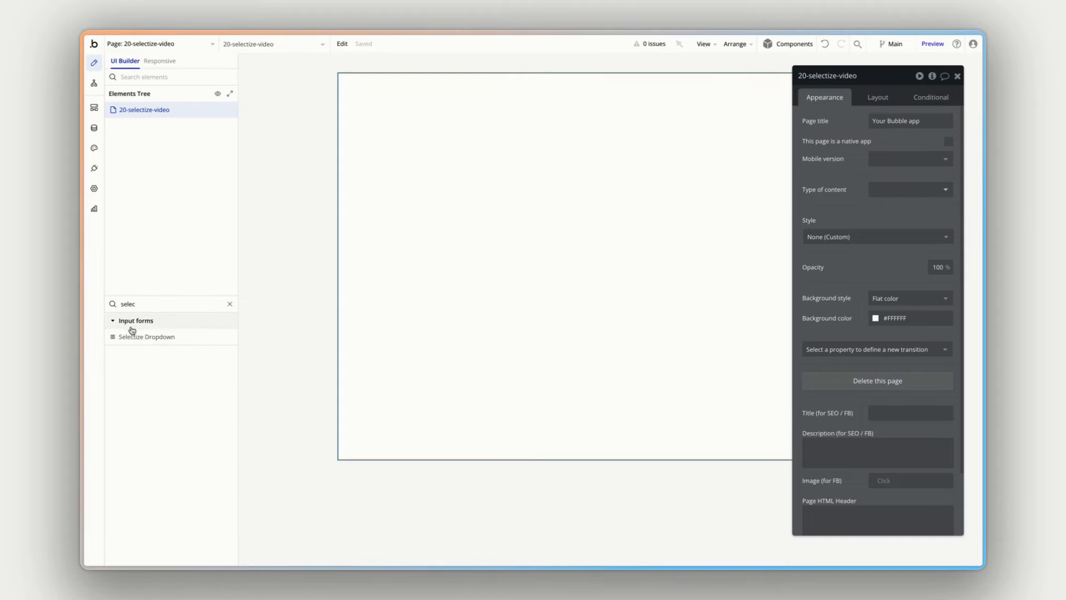
{"action": "left_click_drag", "start_coordinate": [136, 341], "coordinate": [428, 255]}
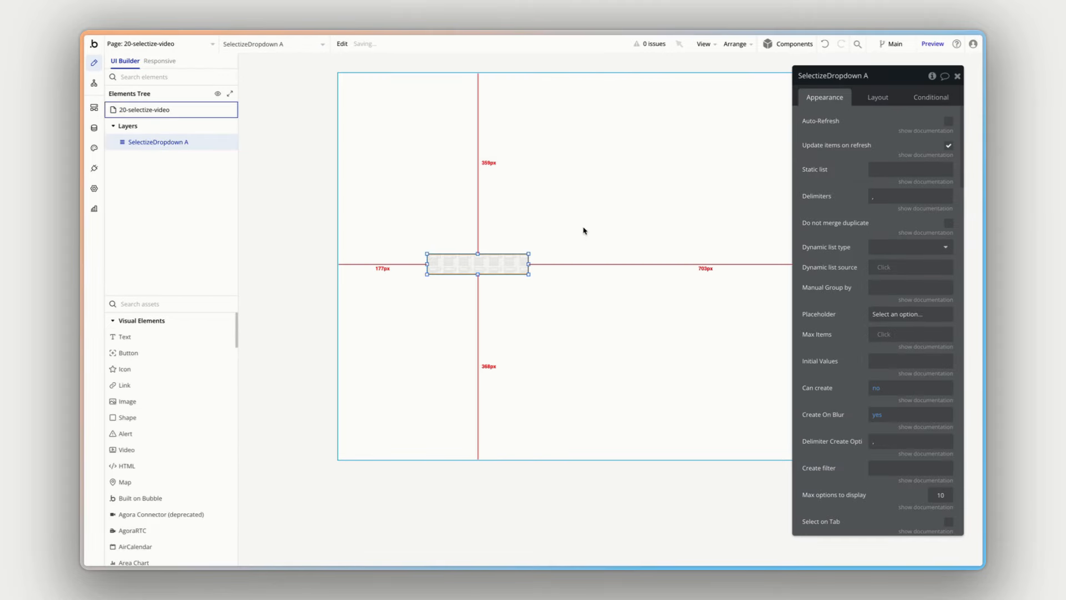
Set the container layout of the 20-selectize-video page to Column
{"action": "left_click", "coordinate": [143, 110]}
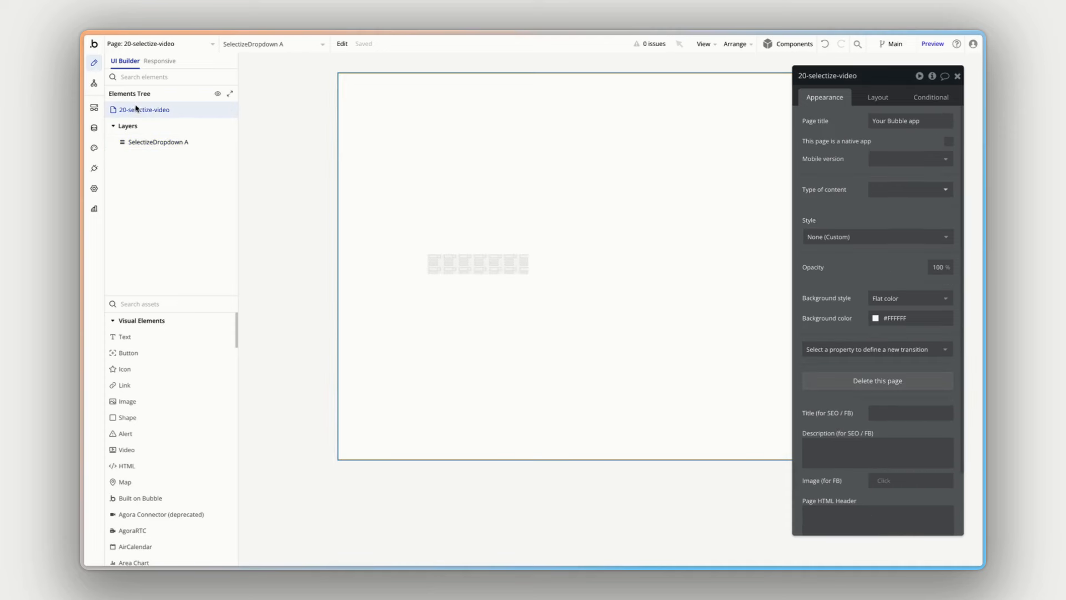
{"action": "left_click", "coordinate": [883, 96]}
{"action": "left_click", "coordinate": [897, 121]}
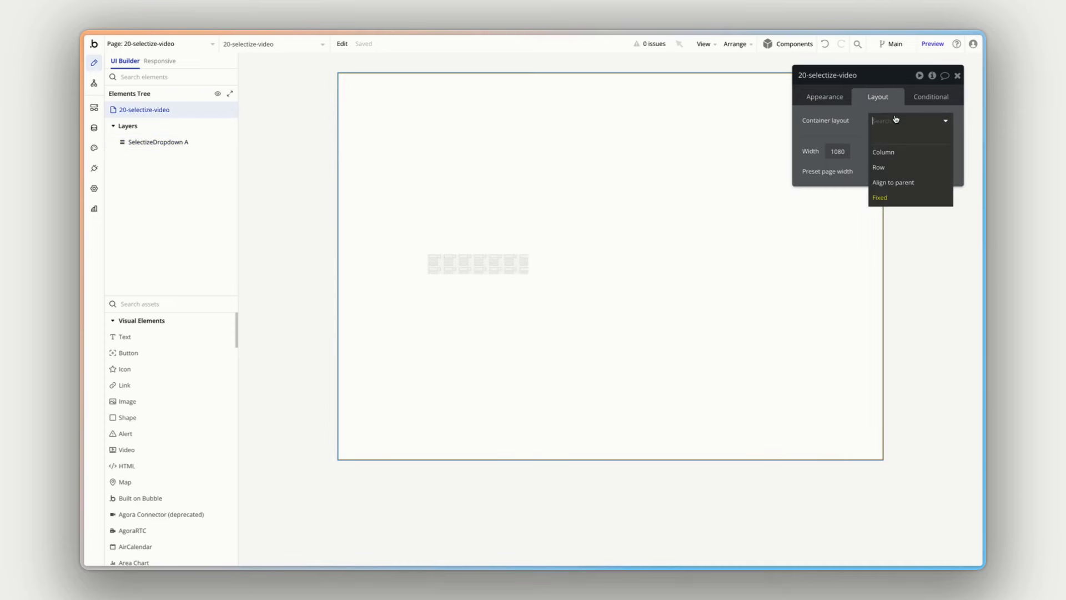
{"action": "left_click", "coordinate": [891, 152]}
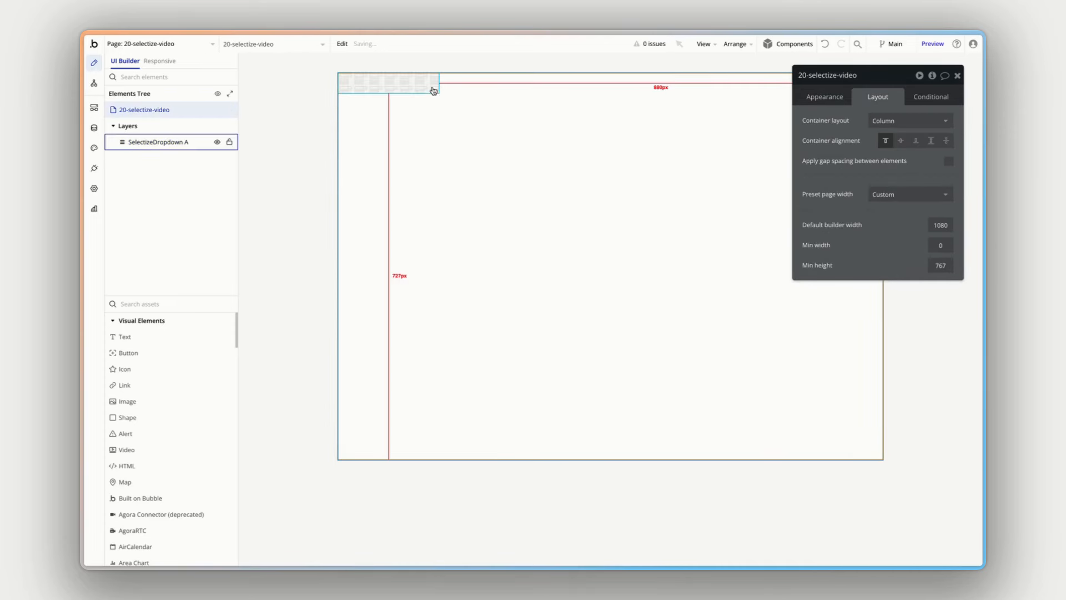
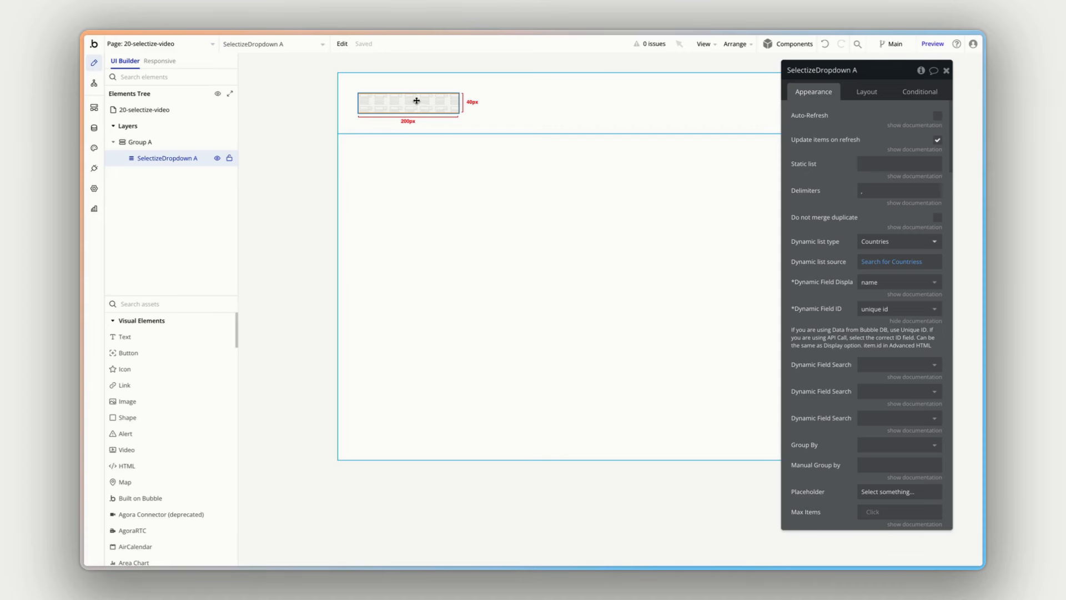
Set the Selectize dropdown's Remove button plugin option to "yes"
{"action": "scroll", "coordinate": [815, 311], "scroll_direction": "down", "scroll_amount": 5}
{"action": "scroll", "coordinate": [816, 313], "scroll_direction": "up", "scroll_amount": 5}
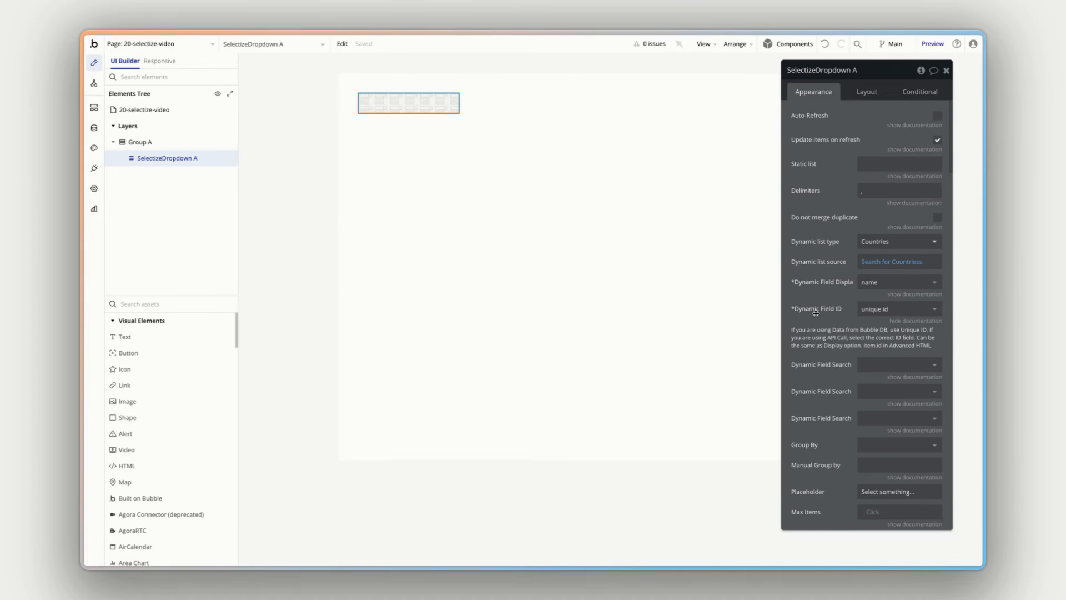
{"action": "scroll", "coordinate": [814, 312], "scroll_direction": "down", "scroll_amount": 5}
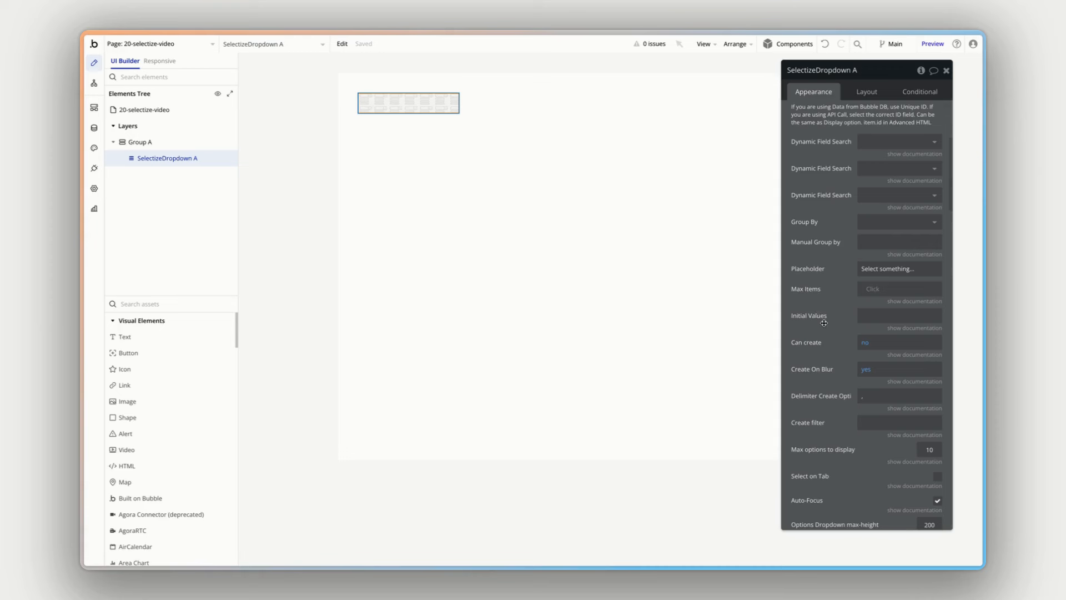
{"action": "scroll", "coordinate": [824, 323], "scroll_direction": "down", "scroll_amount": 10}
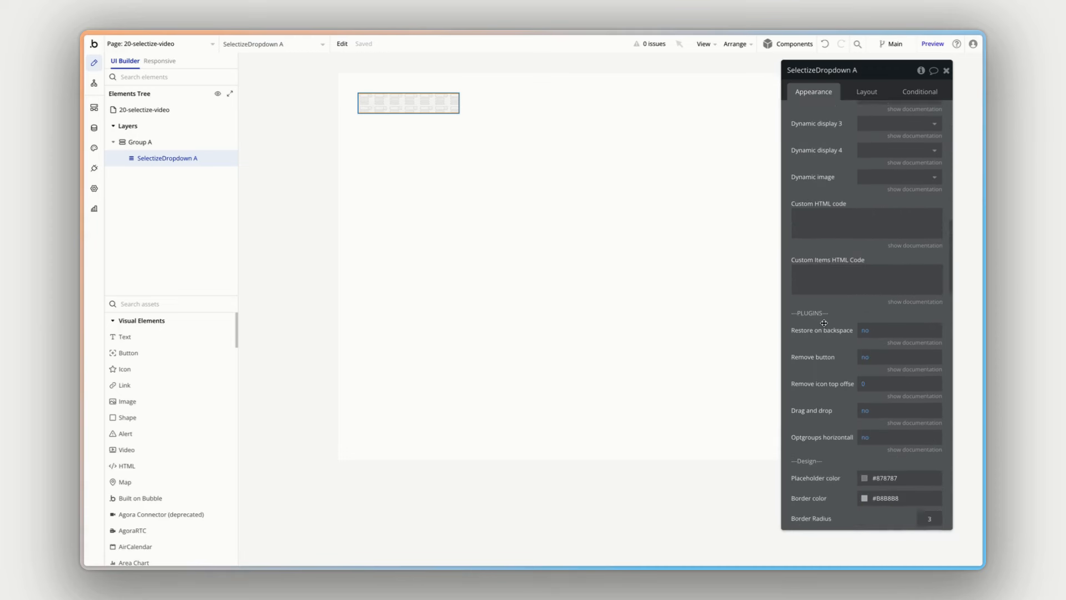
{"action": "scroll", "coordinate": [824, 323], "scroll_direction": "down", "scroll_amount": 1}
{"action": "left_click", "coordinate": [877, 332]}
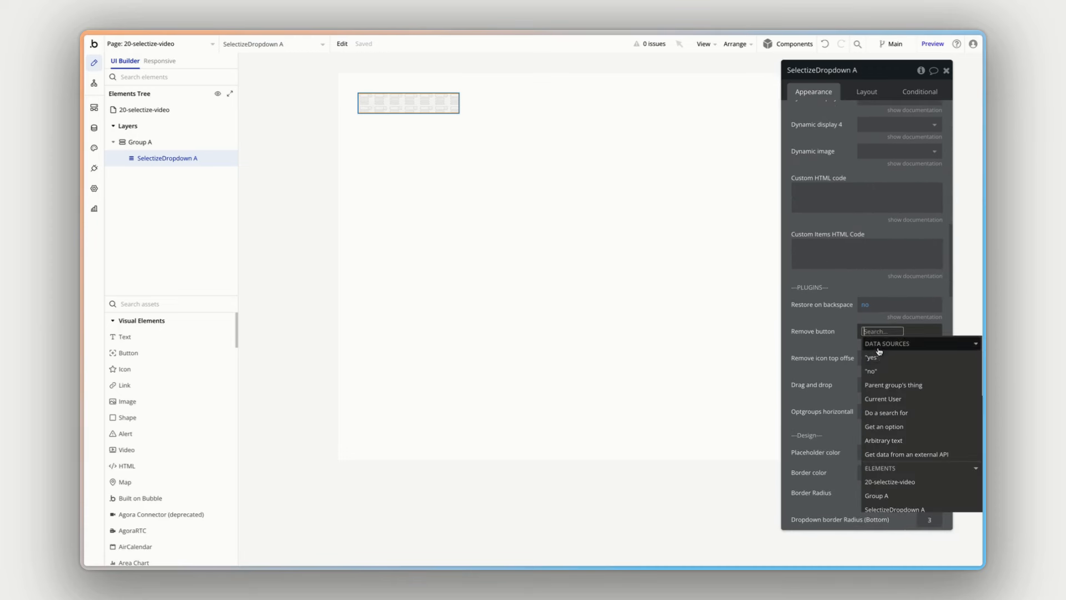
{"action": "left_click", "coordinate": [873, 357]}
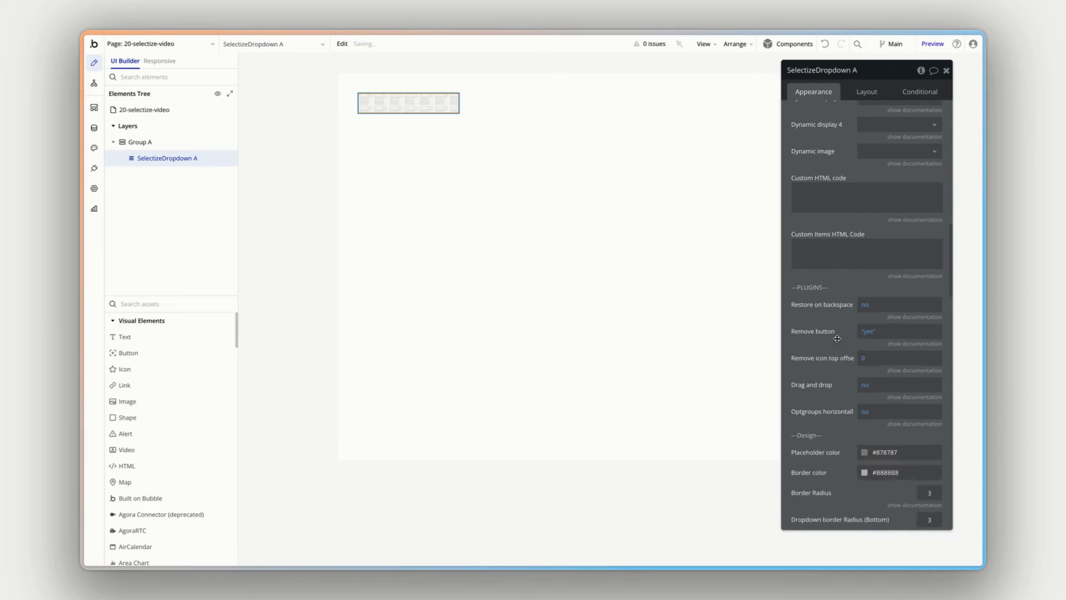
Preview the page and test the country dropdown by selecting Australia and removing it from the selection
{"action": "left_click", "coordinate": [934, 44]}
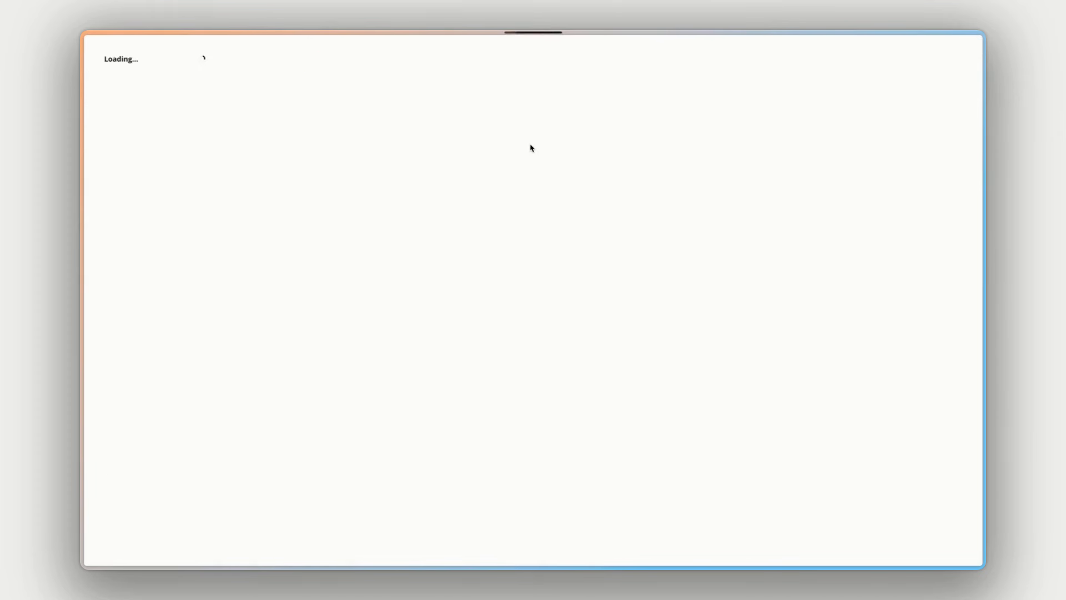
{"action": "left_click", "coordinate": [169, 69]}
{"action": "left_click", "coordinate": [159, 84]}
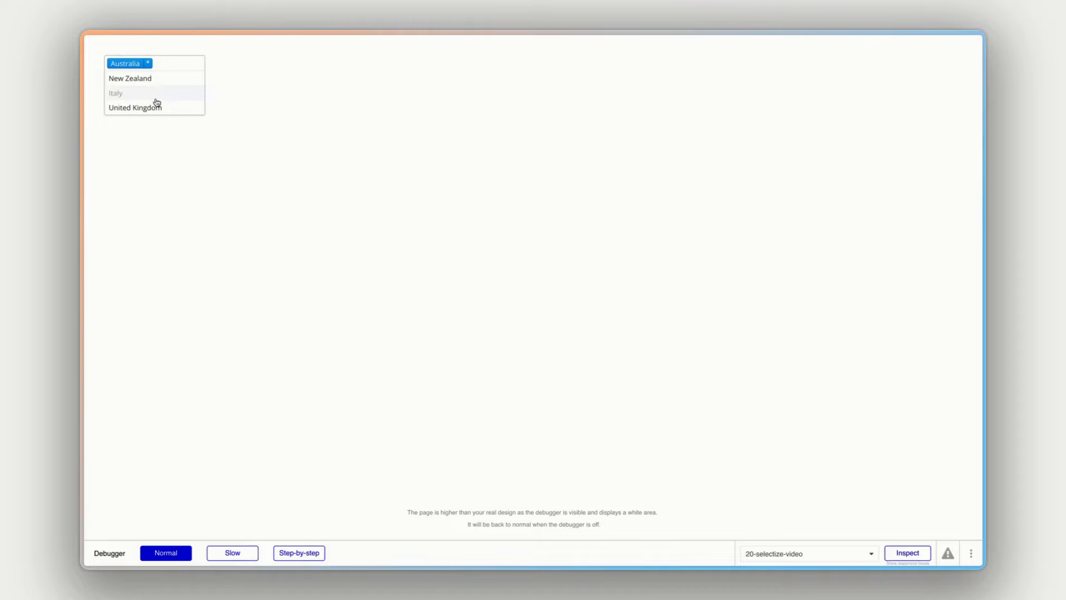
{"action": "left_click", "coordinate": [149, 78]}
{"action": "left_click", "coordinate": [164, 141]}
{"action": "left_click", "coordinate": [163, 77]}
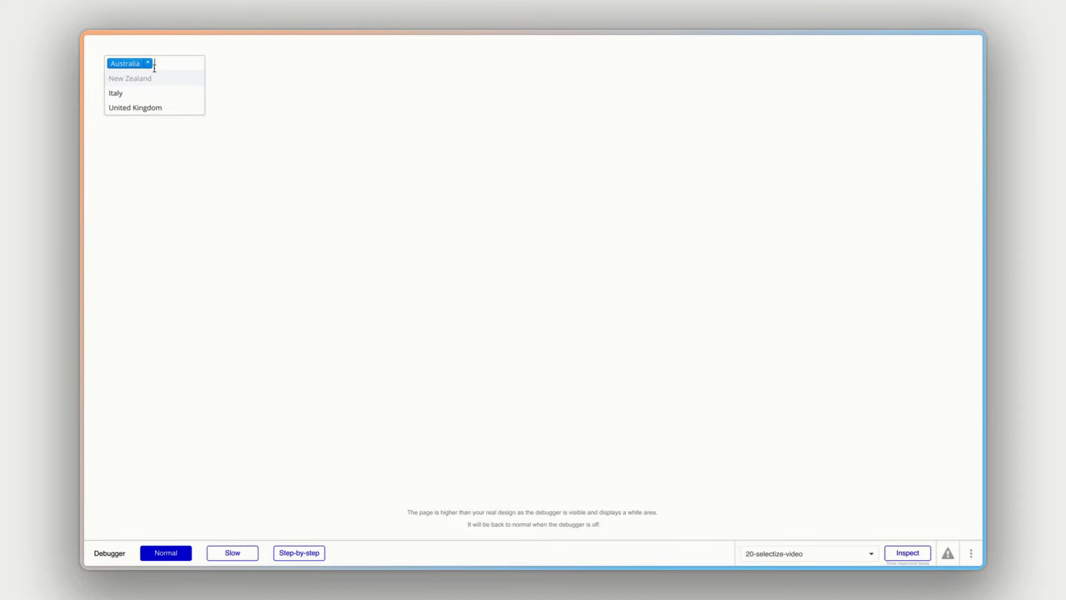
{"action": "left_click", "coordinate": [149, 62]}
{"action": "left_click", "coordinate": [277, 176]}
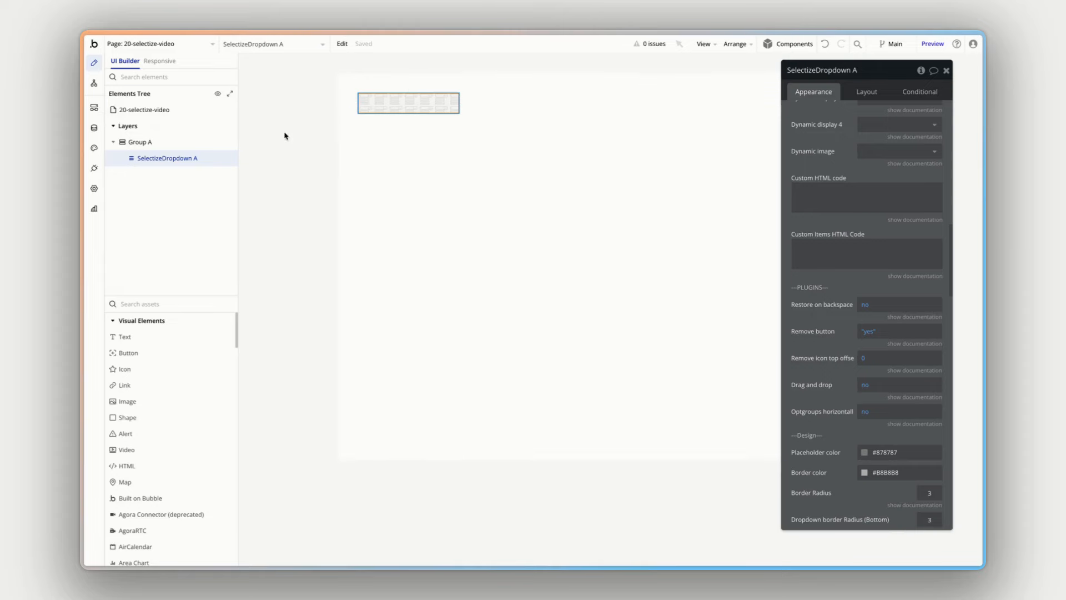
Check the region values of the Countries entries in the database, and set the dropdown's Group By field to region
{"action": "left_click", "coordinate": [94, 128]}
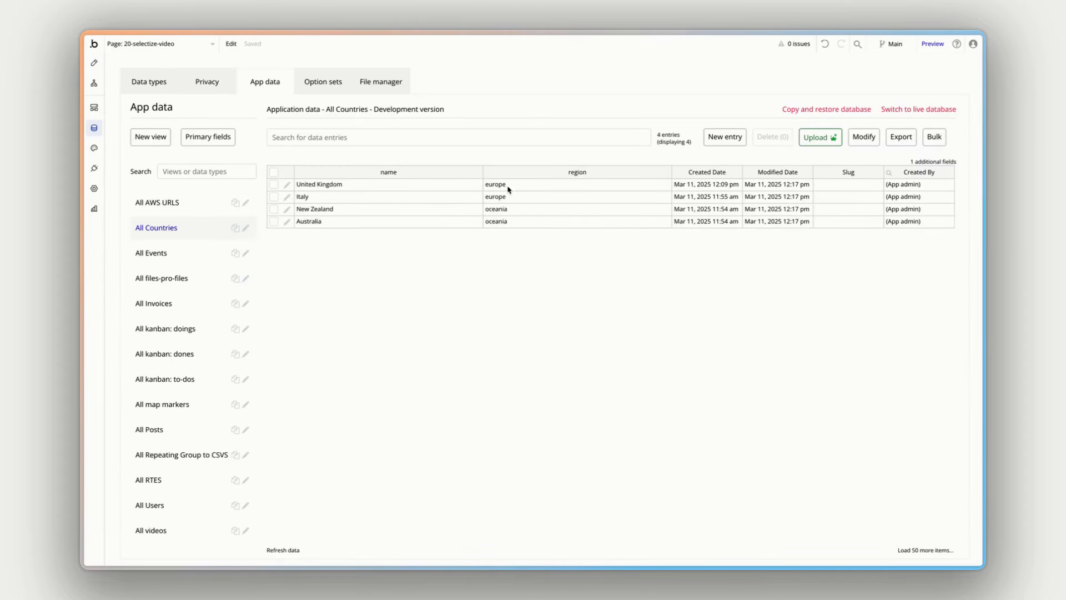
{"action": "left_click", "coordinate": [94, 63]}
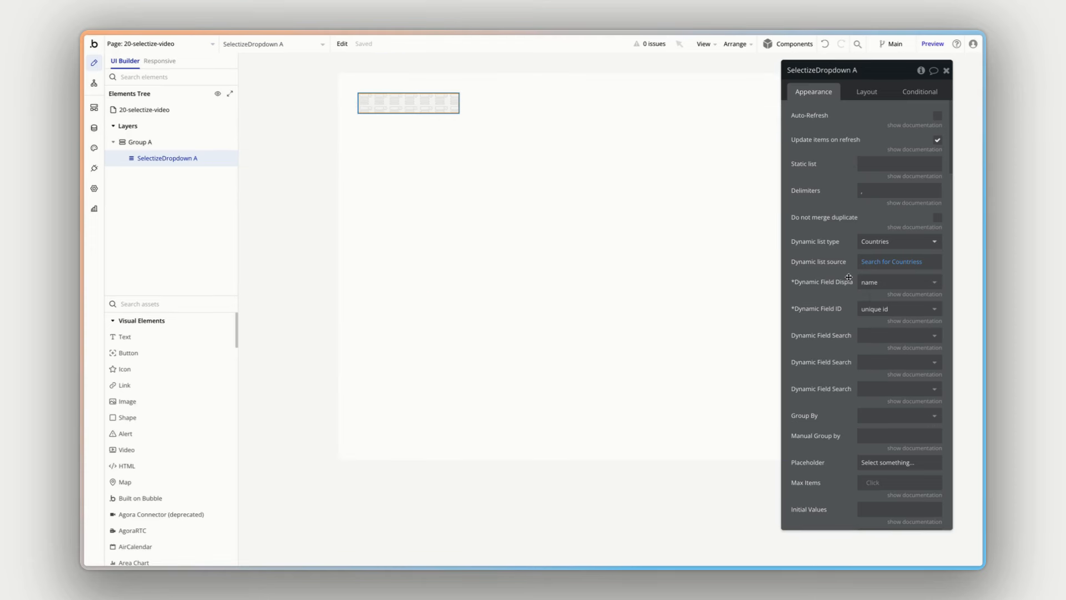
{"action": "left_click", "coordinate": [887, 415]}
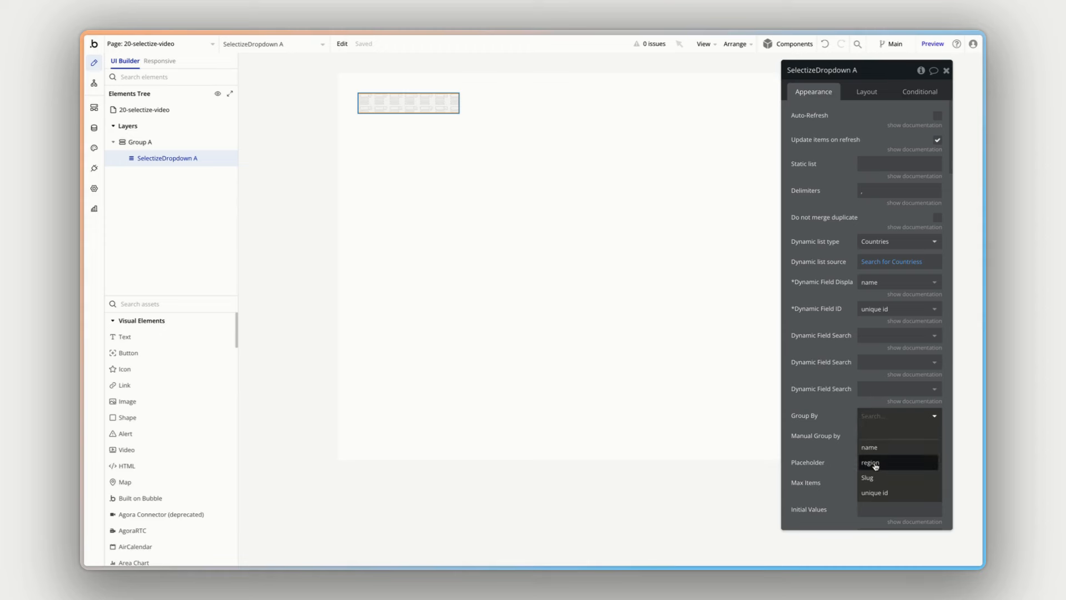
{"action": "left_click", "coordinate": [877, 465]}
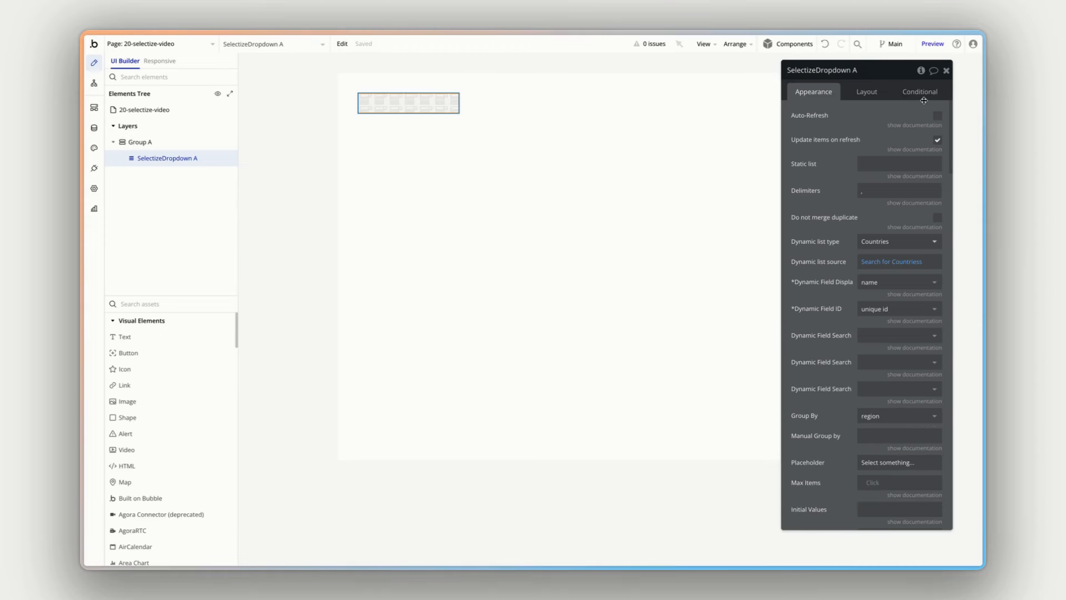
Preview the page and test the grouped dropdown by selecting Australia and United Kingdom and removing both
{"action": "left_click", "coordinate": [933, 44]}
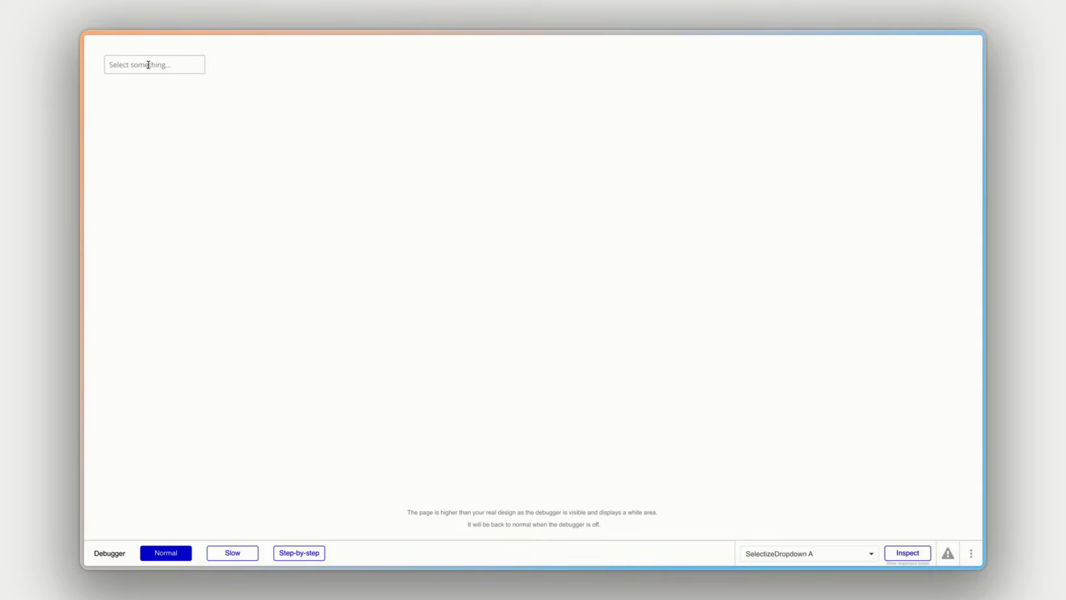
{"action": "left_click", "coordinate": [148, 65]}
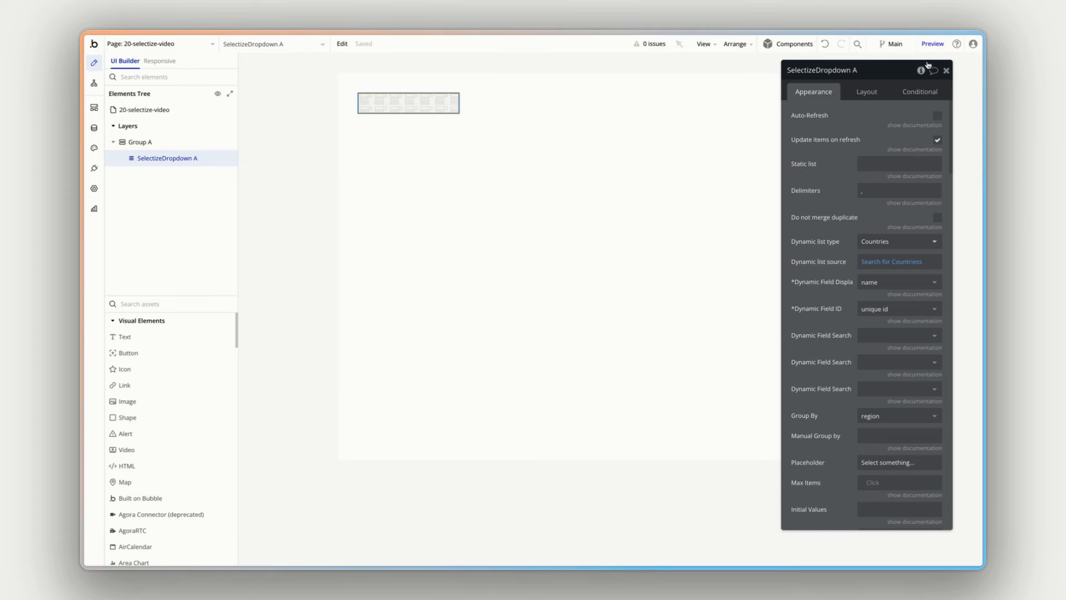
{"action": "left_click", "coordinate": [933, 44]}
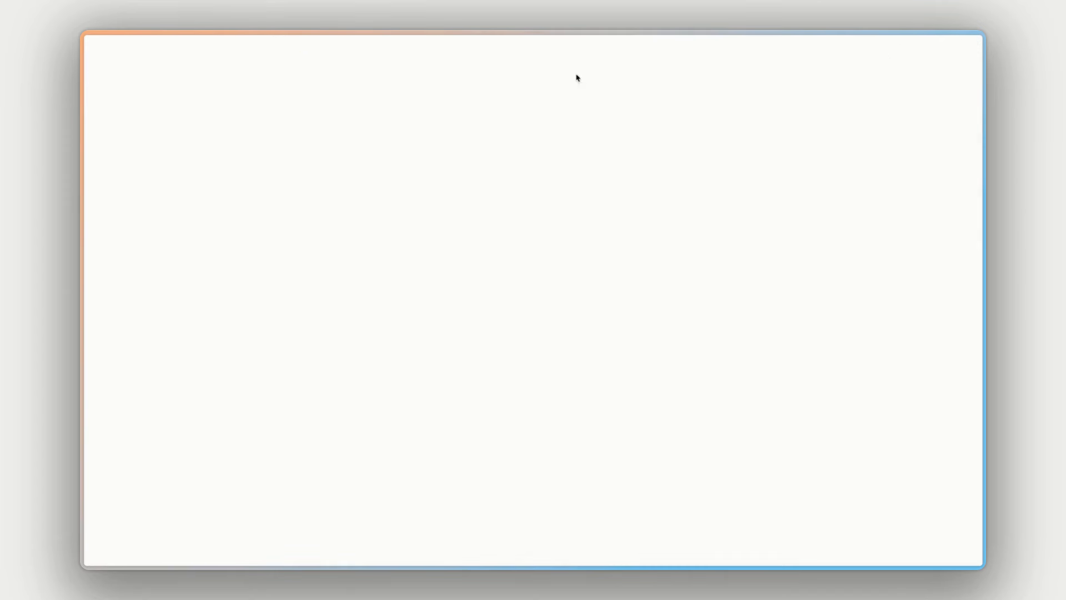
{"action": "left_click", "coordinate": [148, 63]}
{"action": "left_click", "coordinate": [148, 93]}
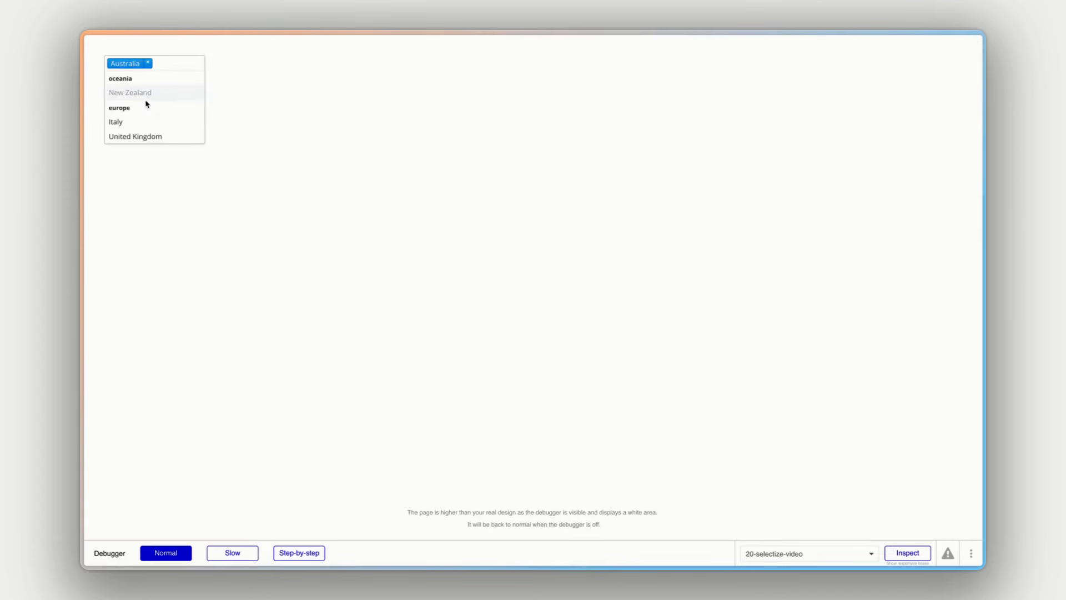
{"action": "left_click", "coordinate": [148, 136]}
{"action": "left_click", "coordinate": [226, 135]}
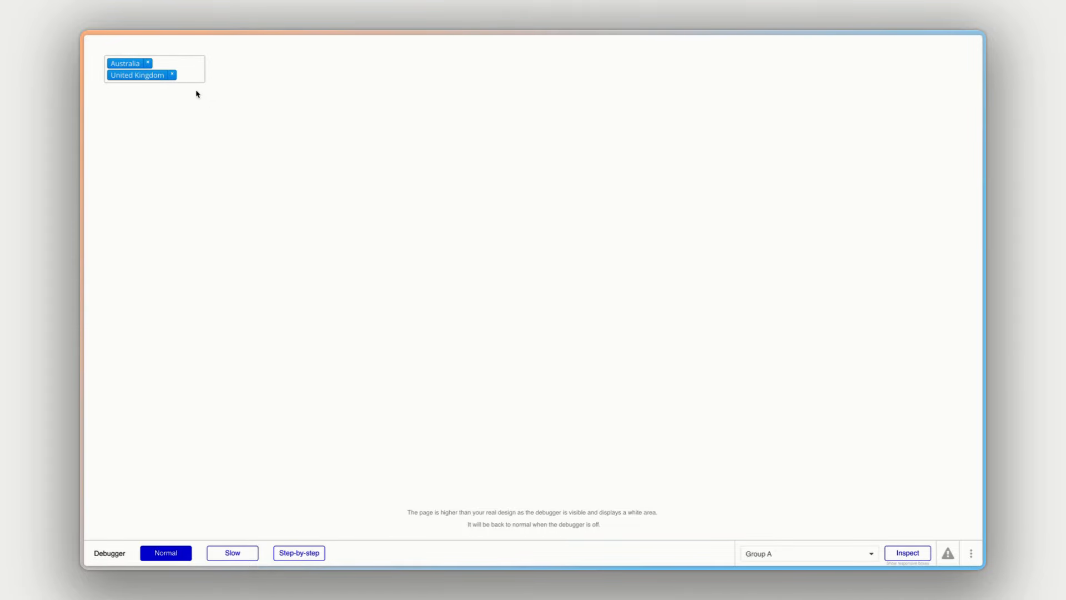
{"action": "left_click", "coordinate": [172, 74]}
{"action": "left_click", "coordinate": [148, 63]}
{"action": "left_click", "coordinate": [396, 147]}
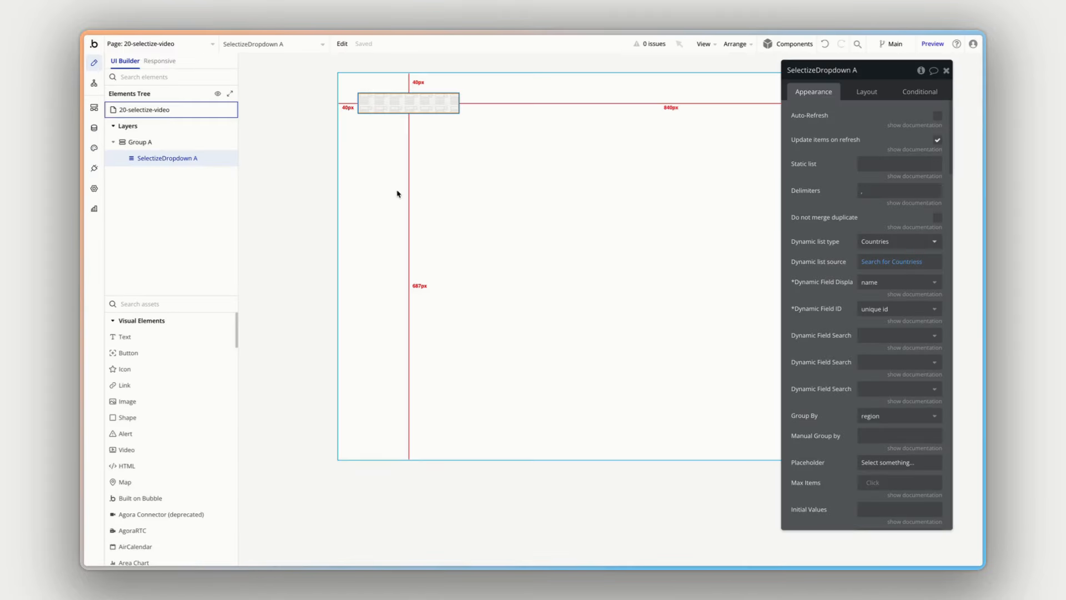
Add a button labelled Submit to Group A beneath the Selectize dropdown
{"action": "left_click", "coordinate": [128, 353]}
{"action": "left_click", "coordinate": [468, 121]}
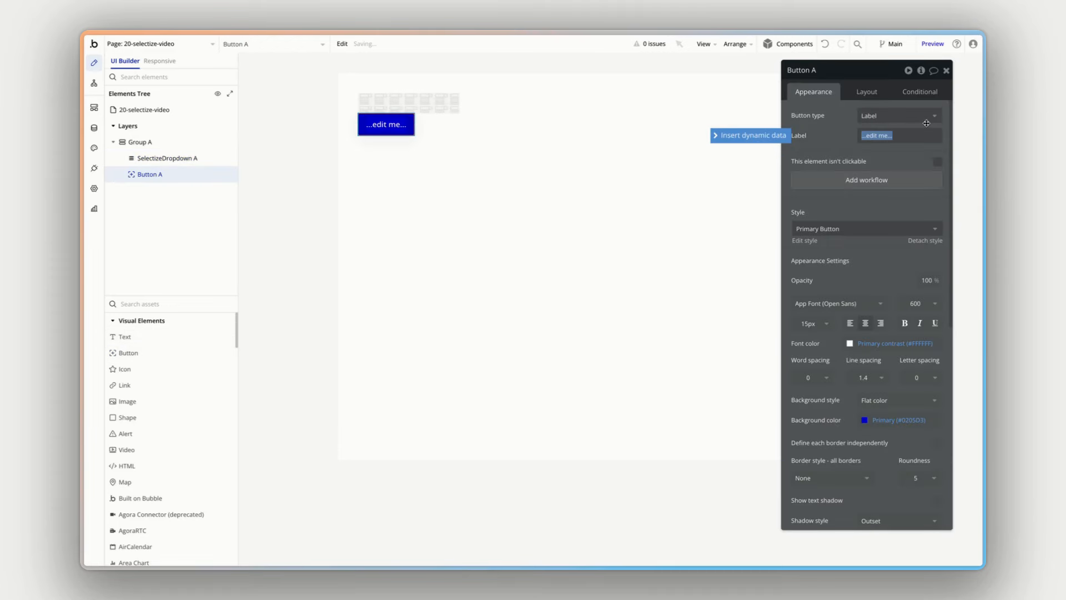
{"action": "type", "text": "Submit"}
Set Group A's container layout to Row and apply gap spacing with a column gap of 20 px
{"action": "left_click", "coordinate": [140, 142]}
{"action": "left_click", "coordinate": [867, 92]}
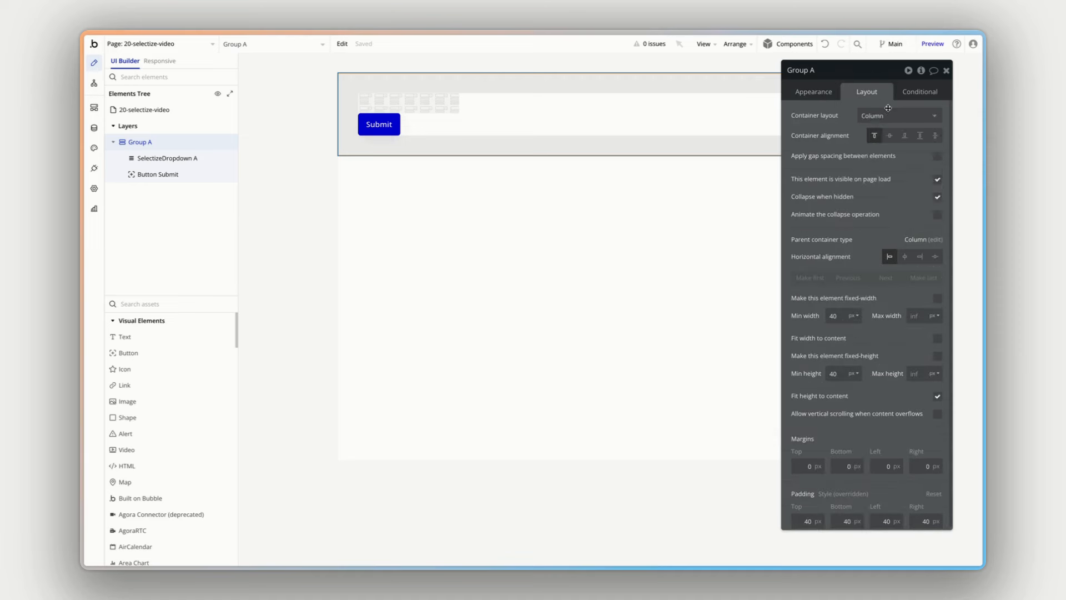
{"action": "left_click", "coordinate": [888, 111]}
{"action": "left_click", "coordinate": [882, 164]}
{"action": "left_click", "coordinate": [938, 157]}
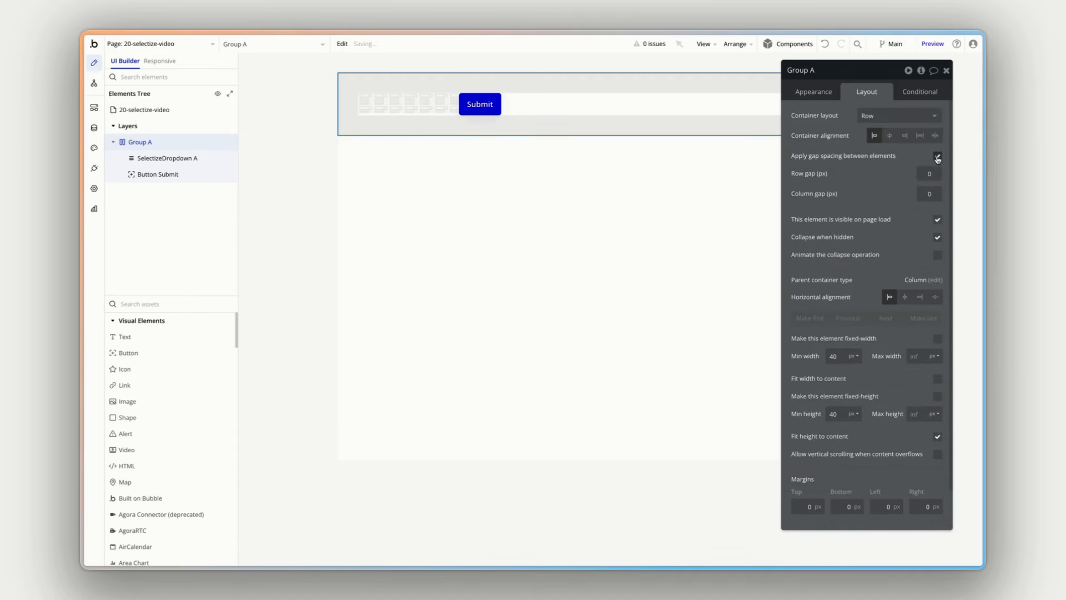
{"action": "type", "text": "20"}
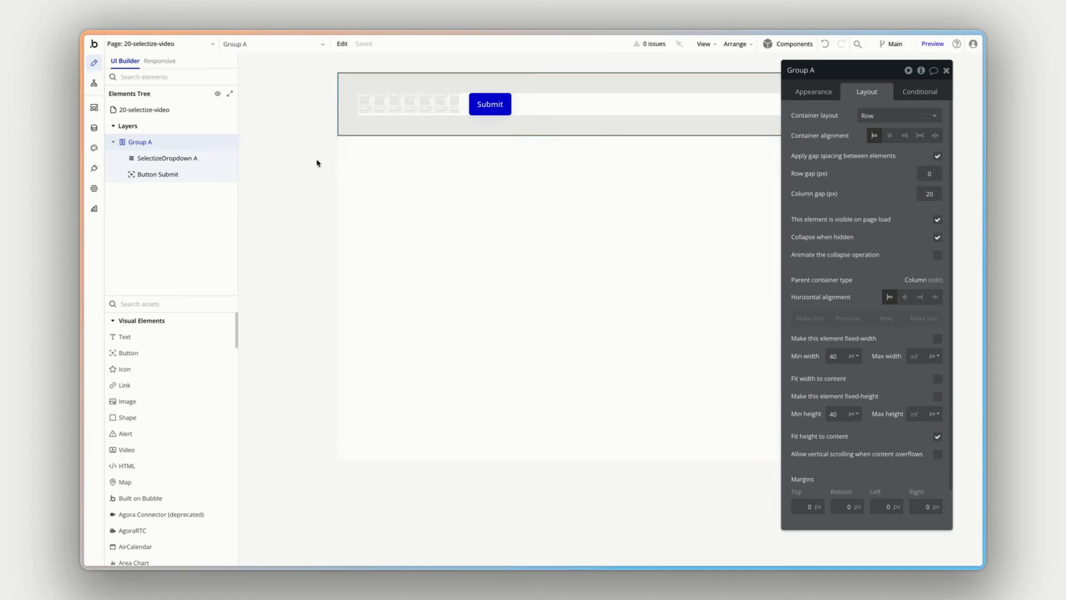
Examine the User data type's Countries field in the database and return to the page design
{"action": "left_click", "coordinate": [476, 112]}
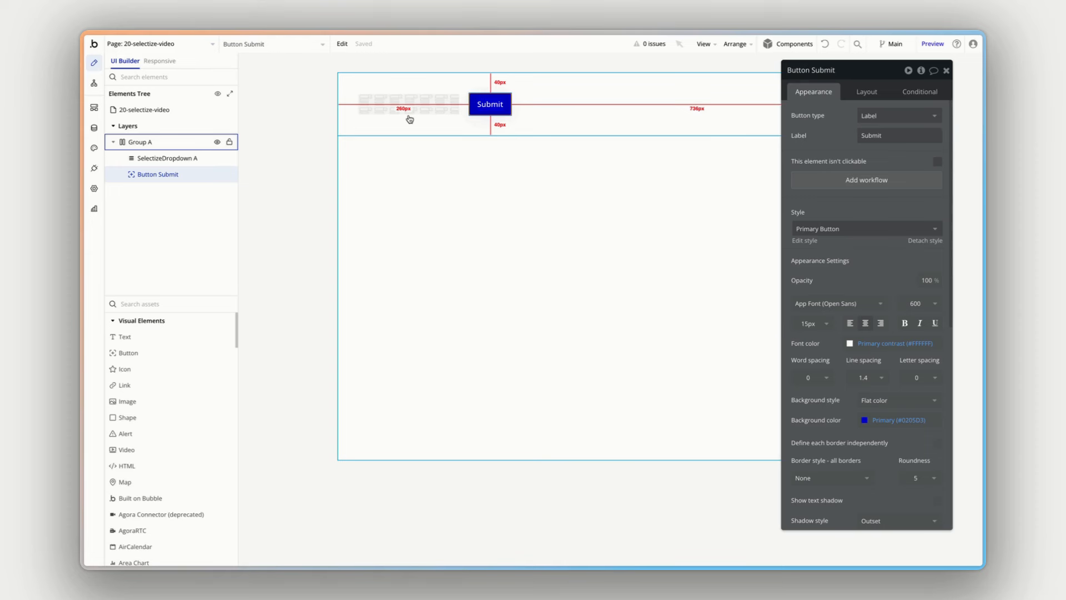
{"action": "left_click", "coordinate": [94, 129]}
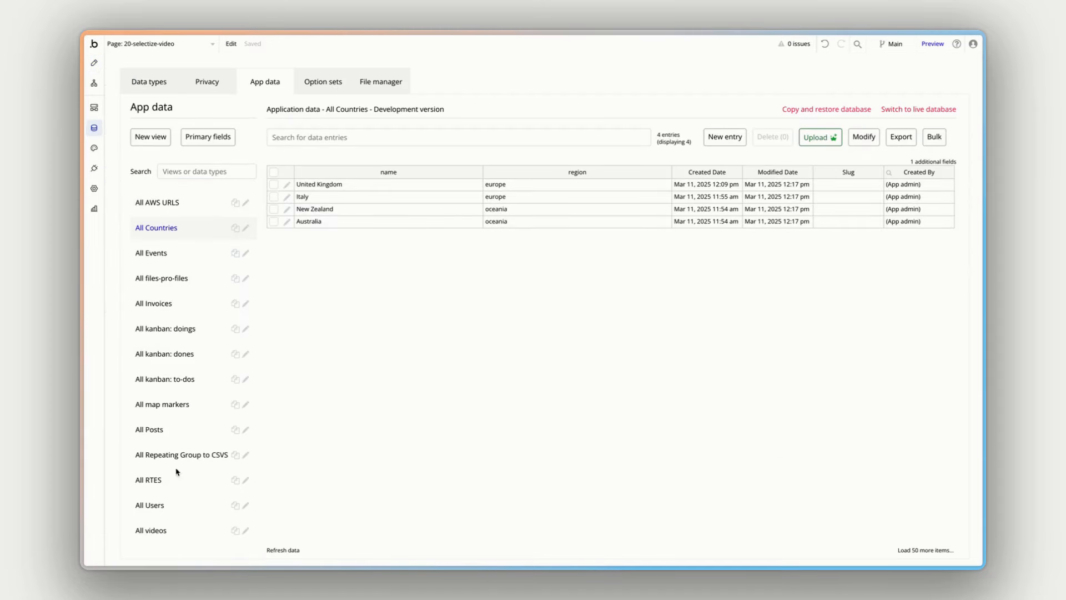
{"action": "left_click", "coordinate": [169, 505]}
{"action": "left_click", "coordinate": [148, 90]}
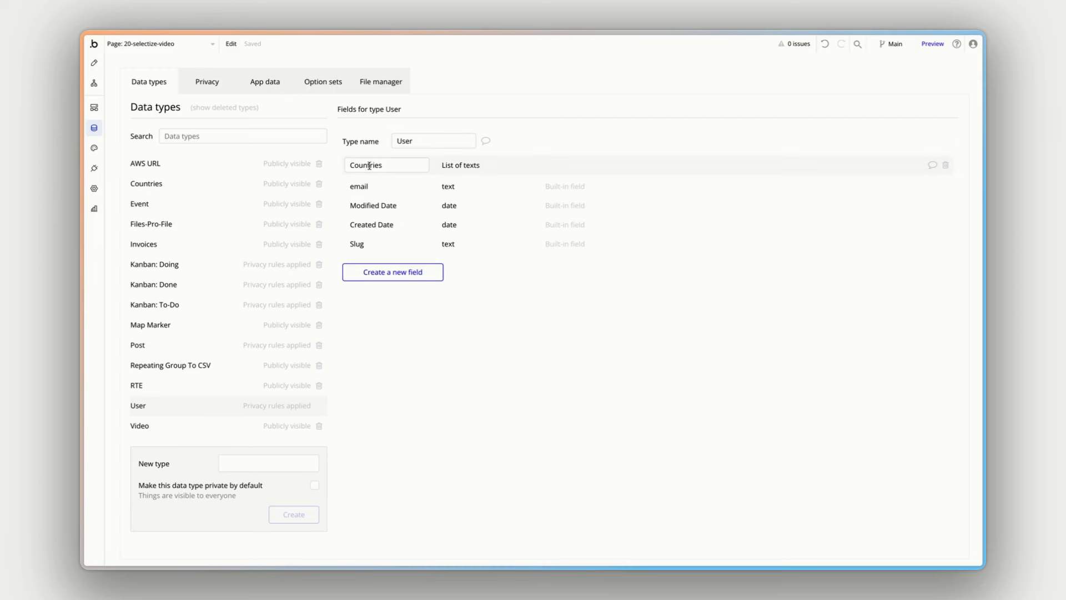
{"action": "left_click", "coordinate": [396, 167]}
{"action": "left_click", "coordinate": [94, 63]}
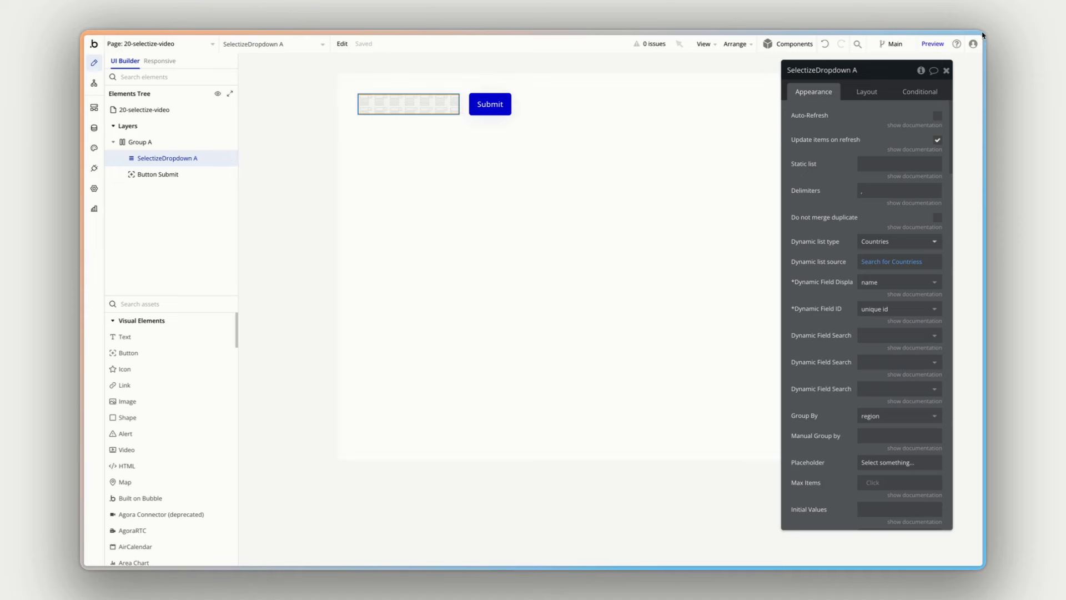
Preview the page and select Australia and Italy in the dropdown beside the Submit button
{"action": "left_click", "coordinate": [933, 44]}
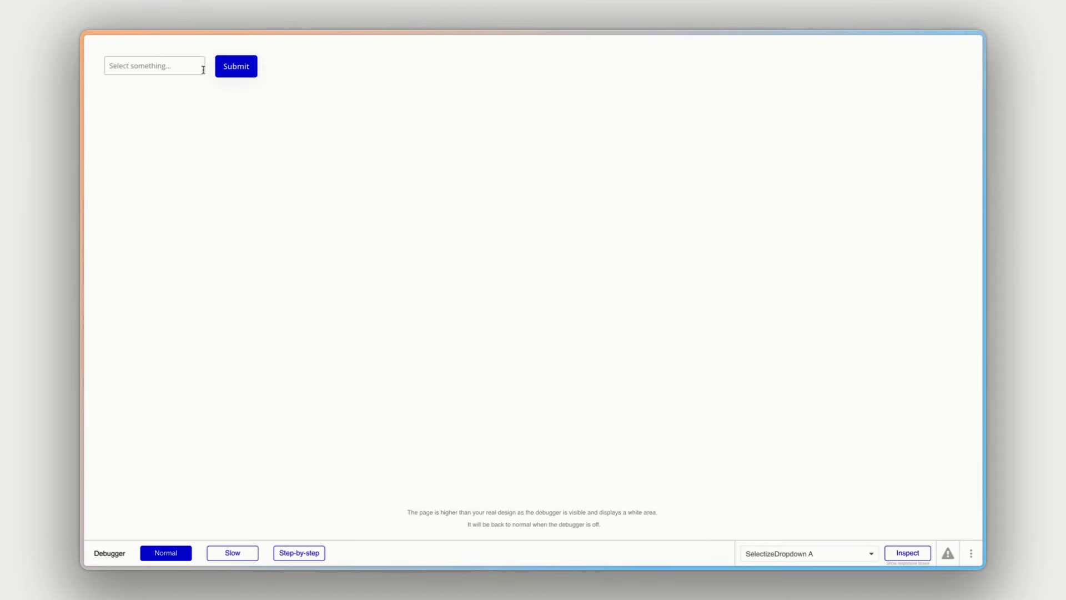
{"action": "left_click", "coordinate": [159, 70]}
{"action": "left_click", "coordinate": [156, 96]}
{"action": "left_click", "coordinate": [149, 126]}
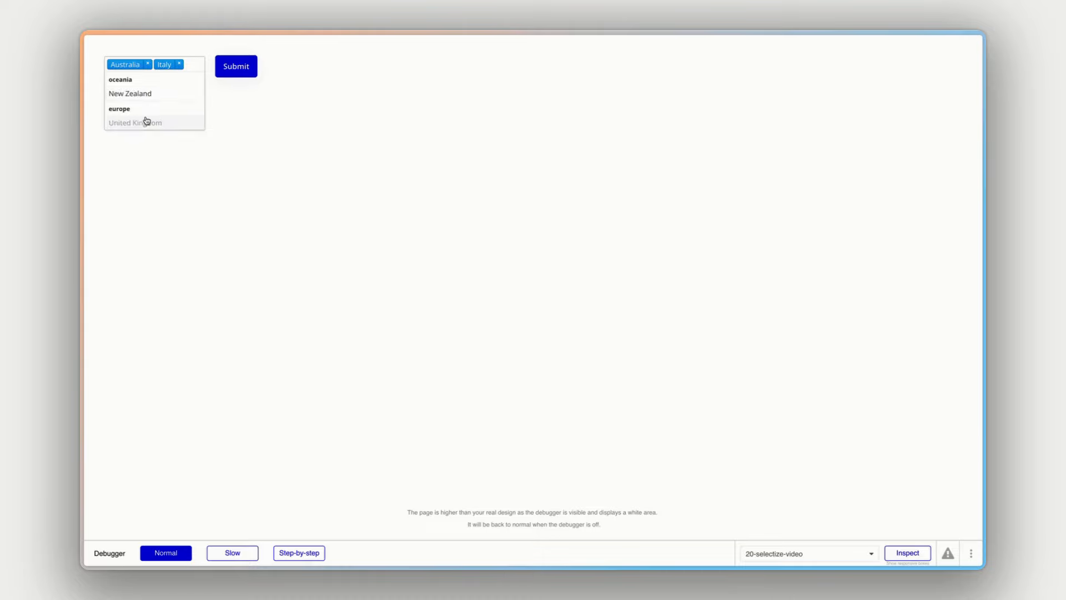
{"action": "left_click", "coordinate": [250, 93]}
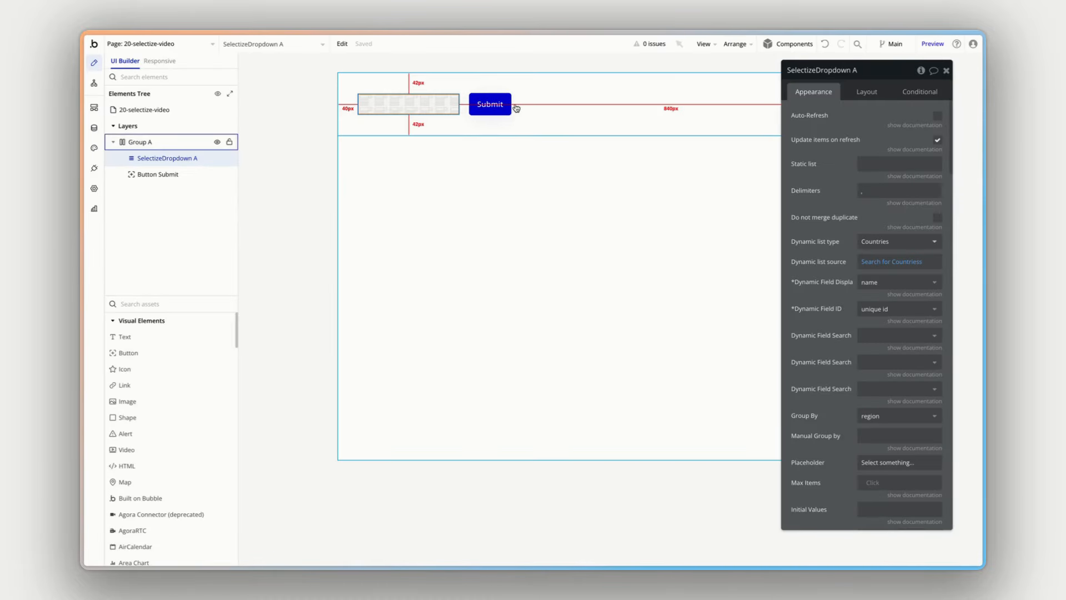
Create a workflow for when the Submit button is clicked and open the choice of its first action
{"action": "left_click", "coordinate": [503, 106]}
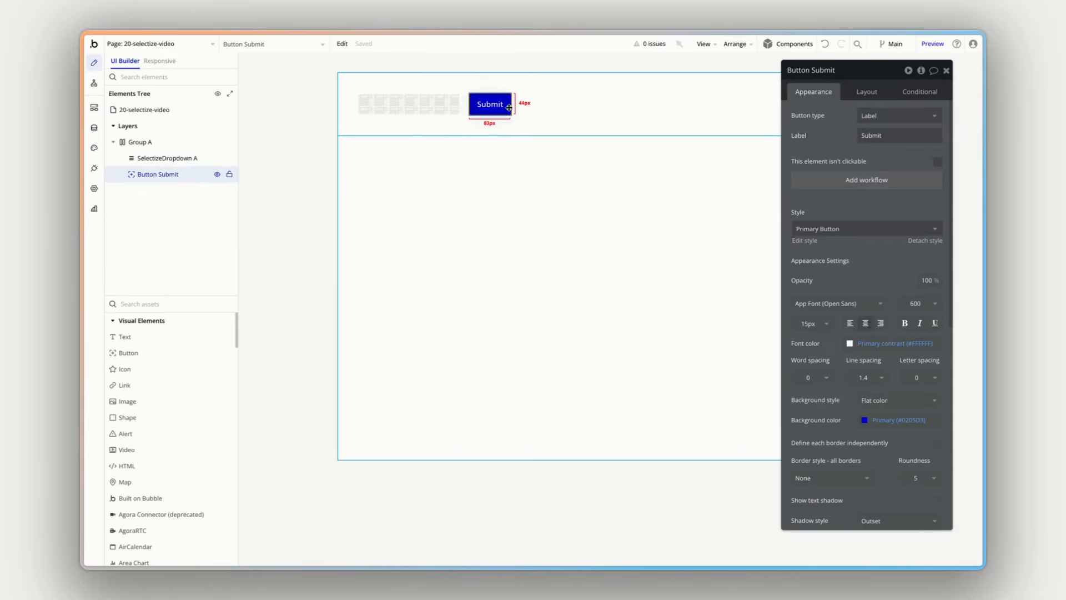
{"action": "left_click", "coordinate": [865, 180]}
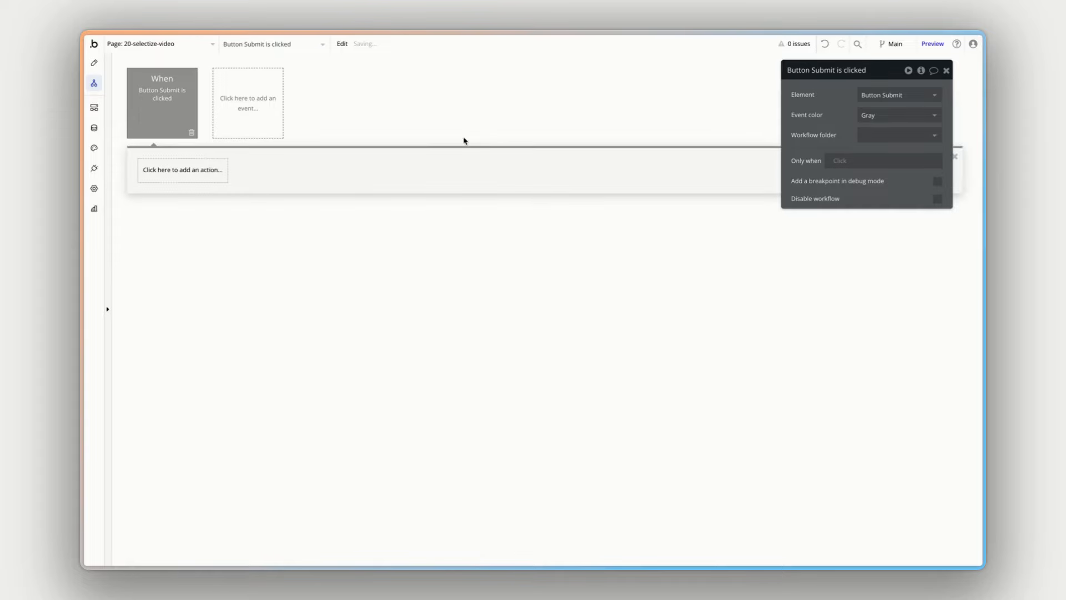
{"action": "left_click", "coordinate": [205, 171]}
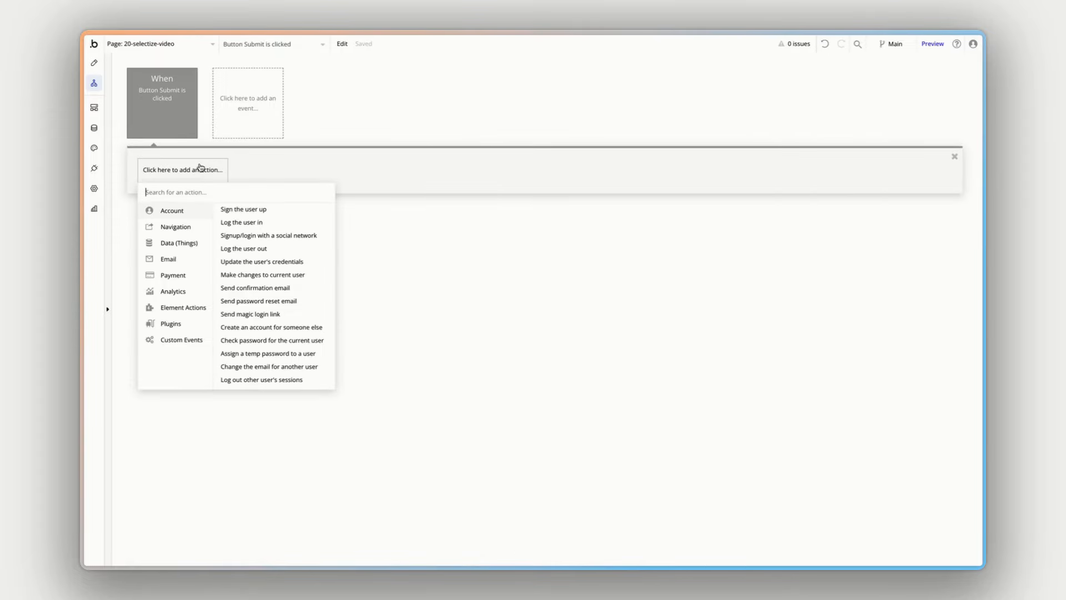
Search the workflow actions for selectize to review the plugin's actions, and clear the search
{"action": "type", "text": "selectize"}
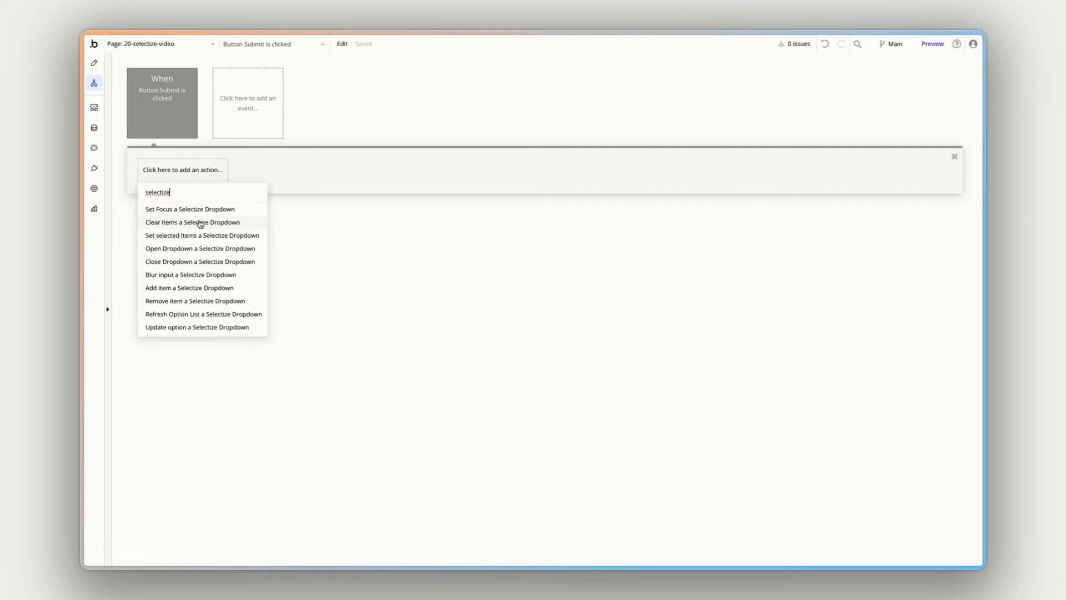
{"action": "double_click", "coordinate": [174, 192]}
{"action": "key", "text": "BackSpace"}
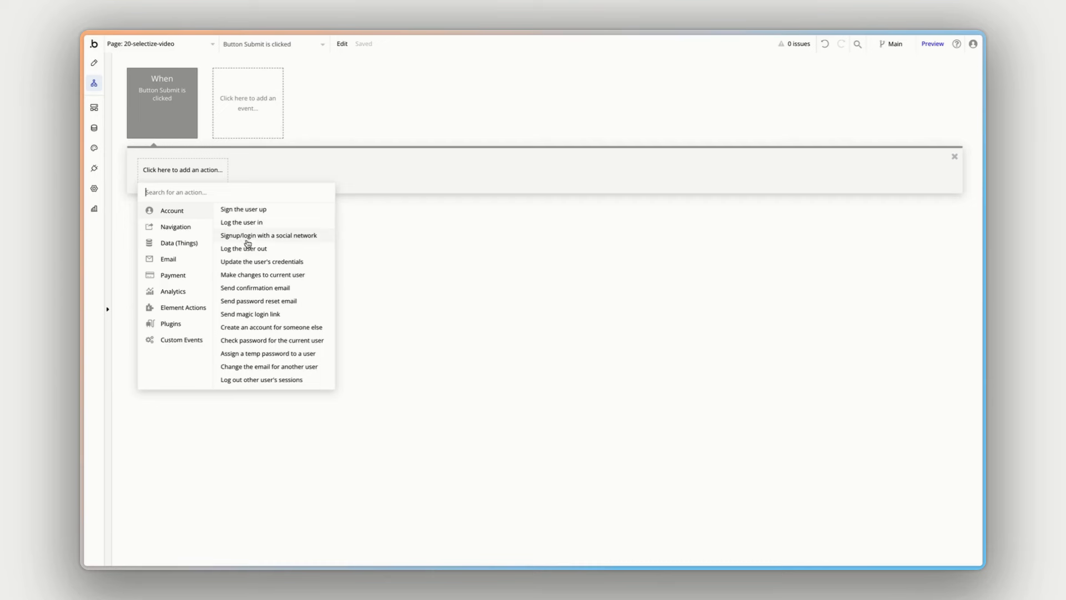
Add a Make changes to current user action that adds SelectizeDropdown A's All Values to the Countries field
{"action": "left_click", "coordinate": [253, 276]}
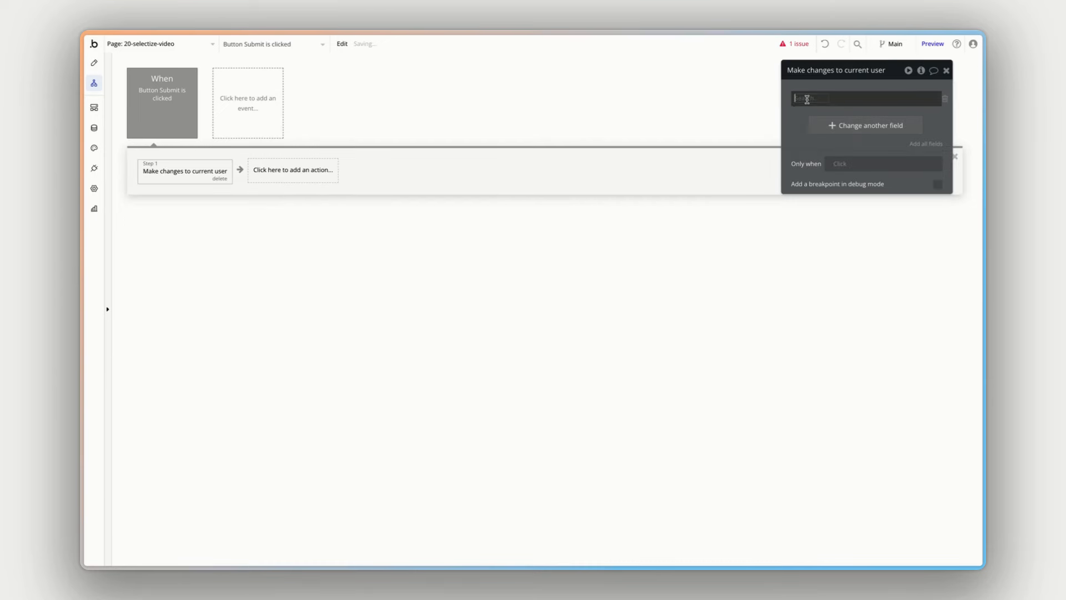
{"action": "left_click", "coordinate": [819, 100]}
{"action": "left_click", "coordinate": [819, 103]}
{"action": "left_click", "coordinate": [830, 100]}
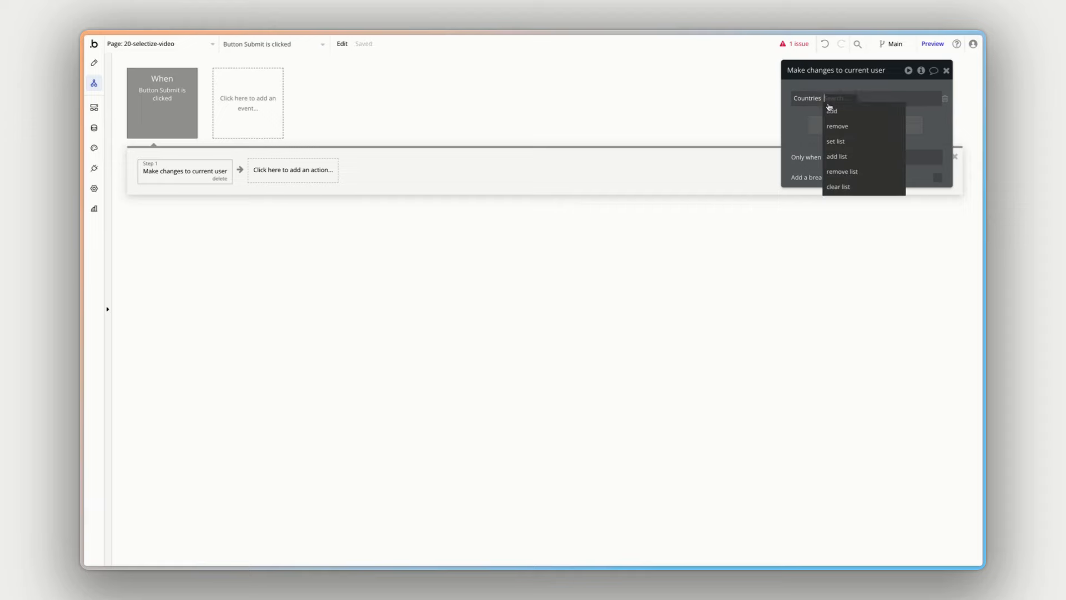
{"action": "left_click", "coordinate": [830, 108]}
{"action": "left_click", "coordinate": [846, 99]}
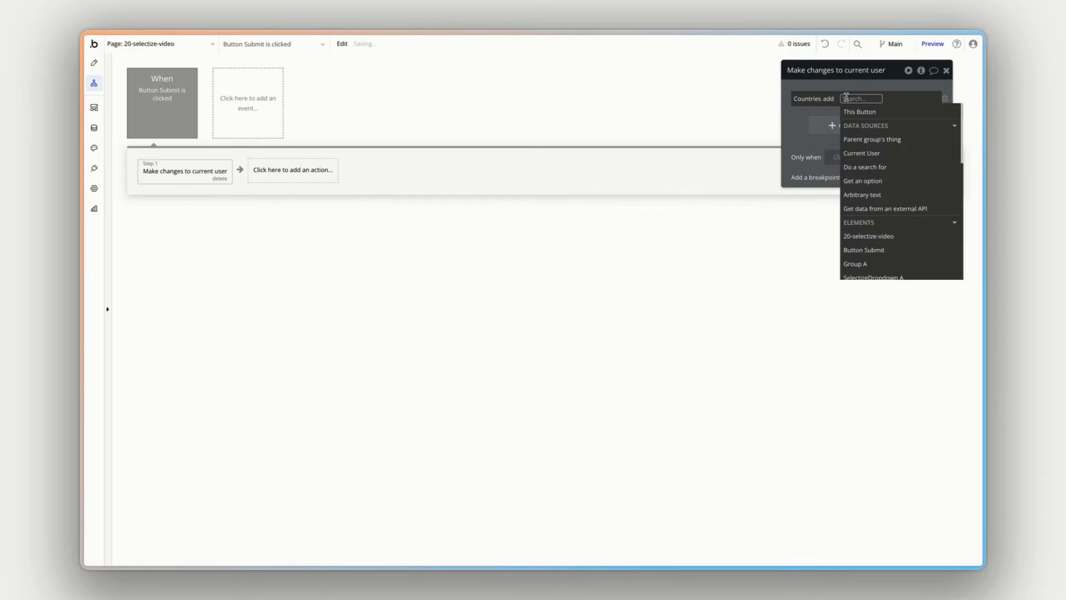
{"action": "type", "text": "sele"}
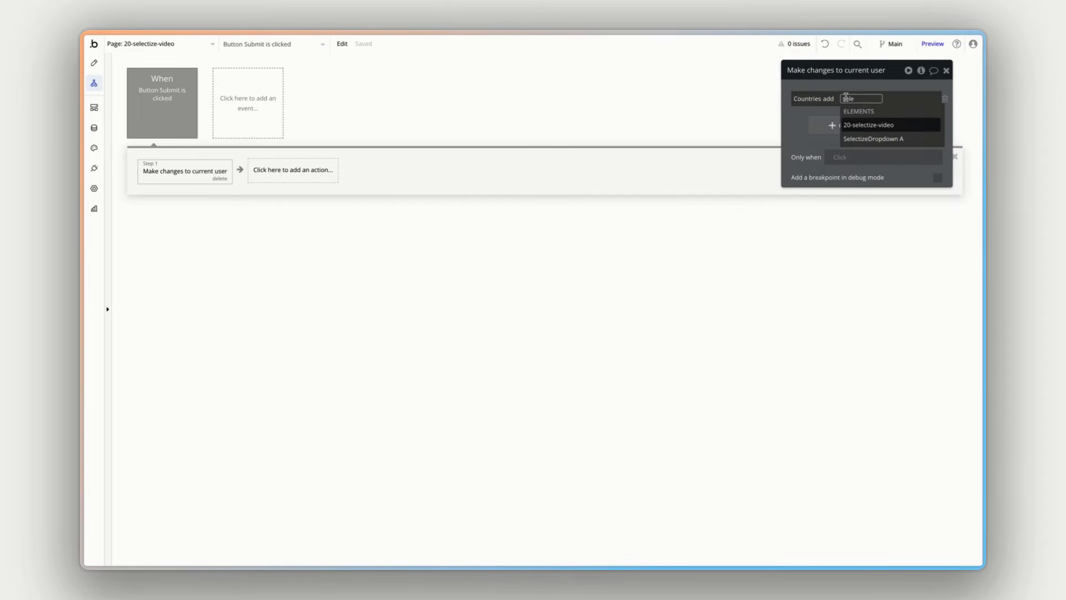
{"action": "left_click", "coordinate": [867, 141]}
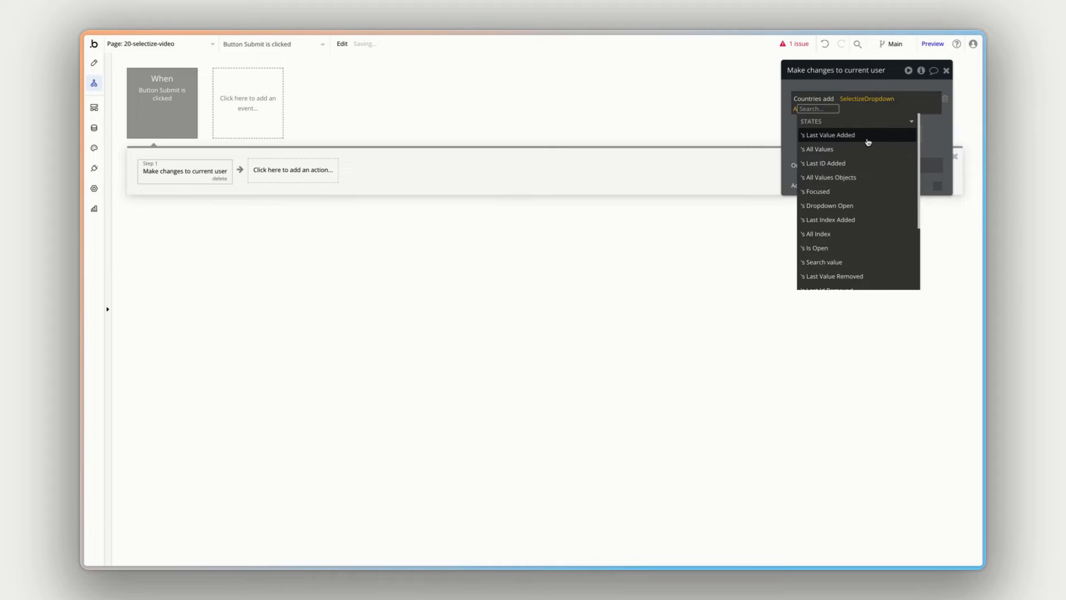
{"action": "left_click", "coordinate": [838, 150]}
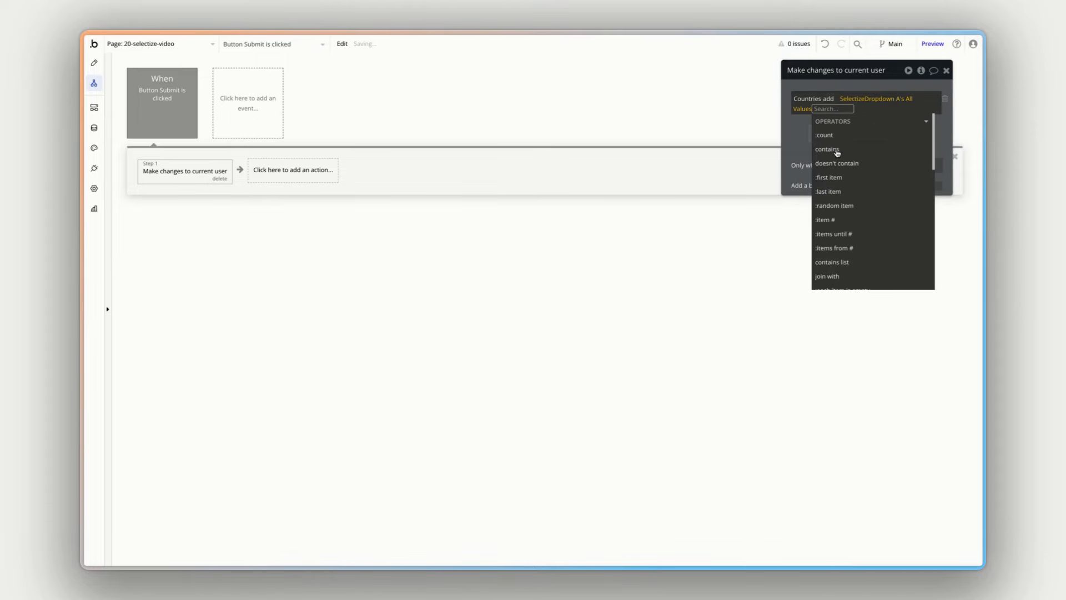
Review the other SelectizeDropdown A states available for the Countries value, keep All Values, and return to the page design
{"action": "left_click", "coordinate": [903, 100]}
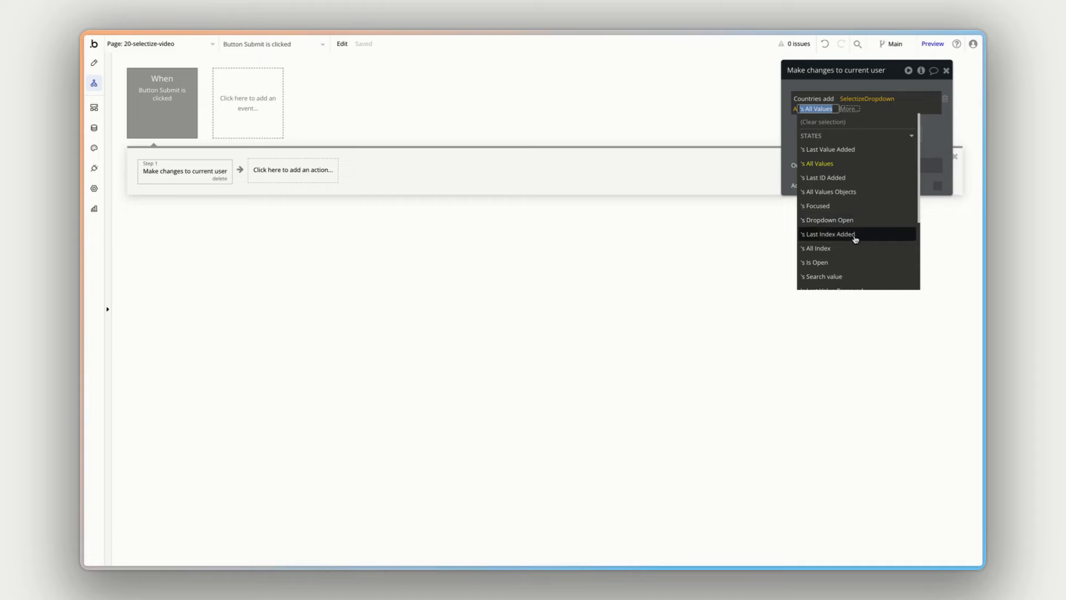
{"action": "scroll", "coordinate": [854, 243], "scroll_direction": "down", "scroll_amount": 3}
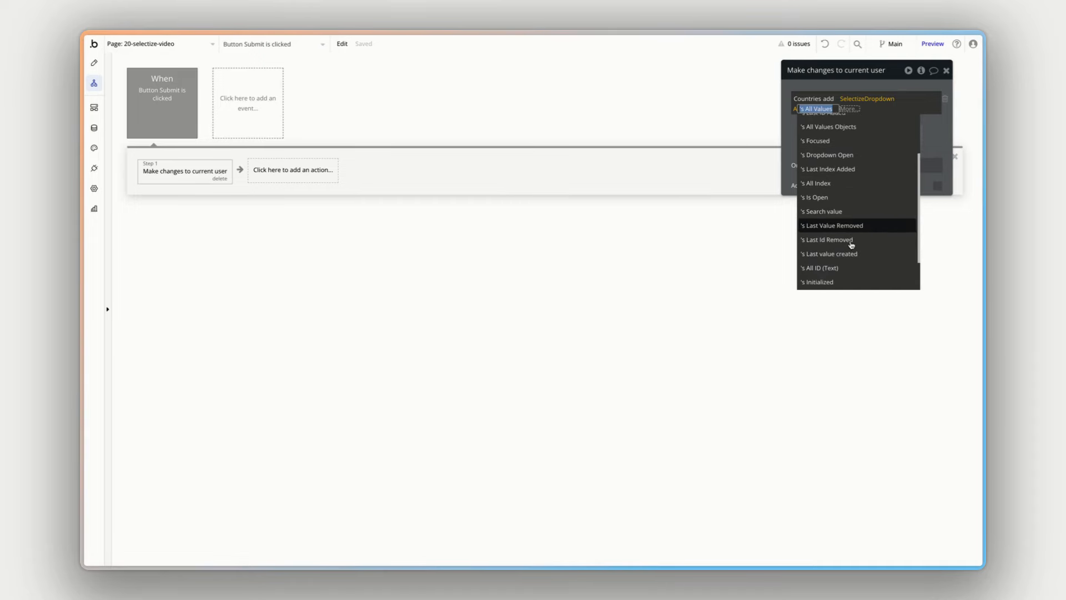
{"action": "scroll", "coordinate": [851, 244], "scroll_direction": "down", "scroll_amount": 2}
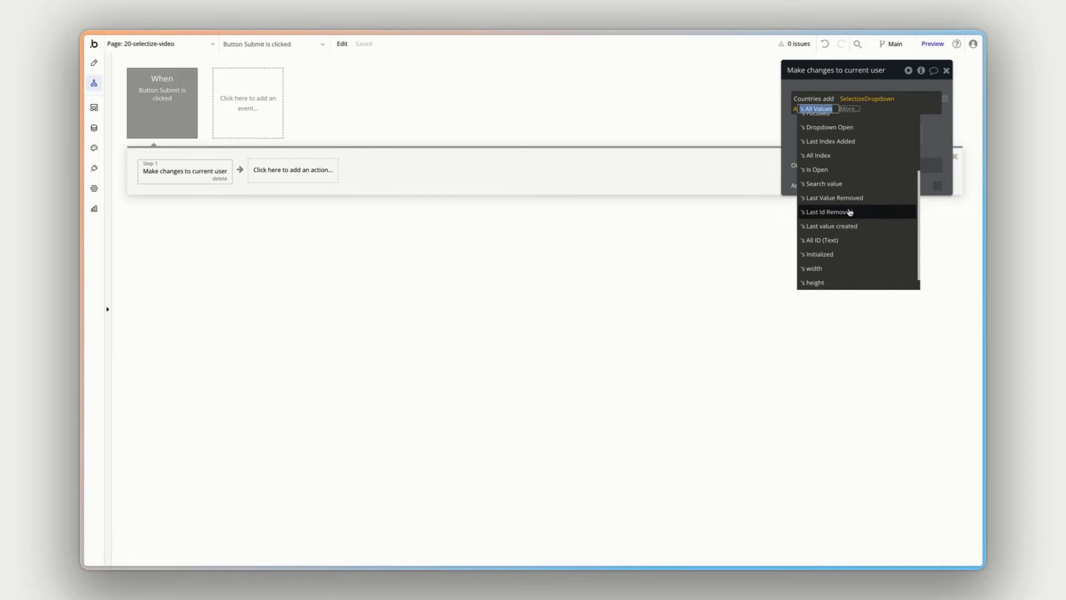
{"action": "mouse_move", "coordinate": [850, 212]}
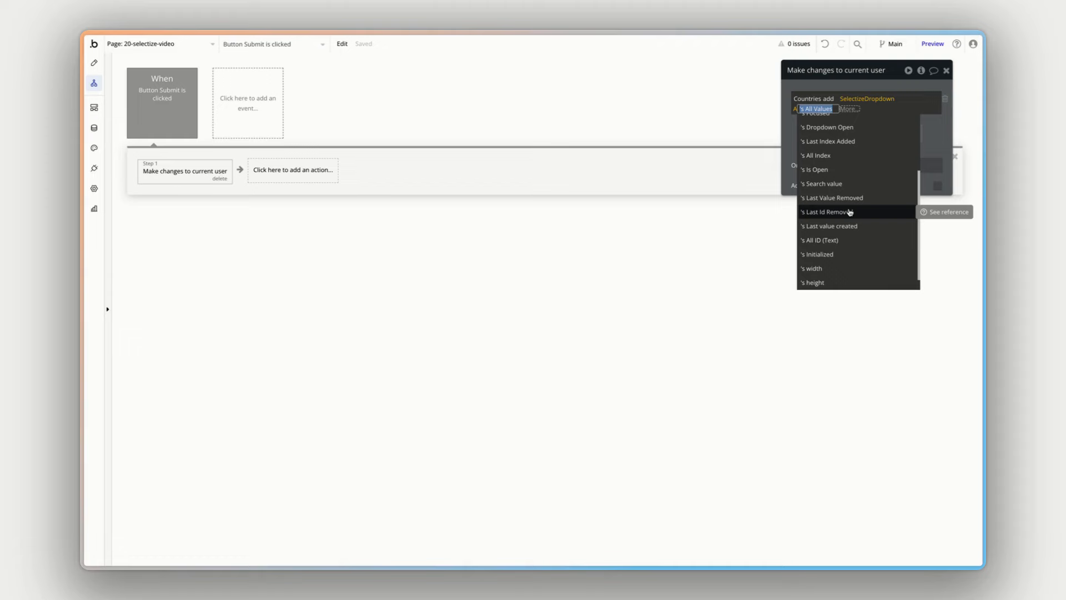
{"action": "scroll", "coordinate": [850, 212], "scroll_direction": "up", "scroll_amount": 5}
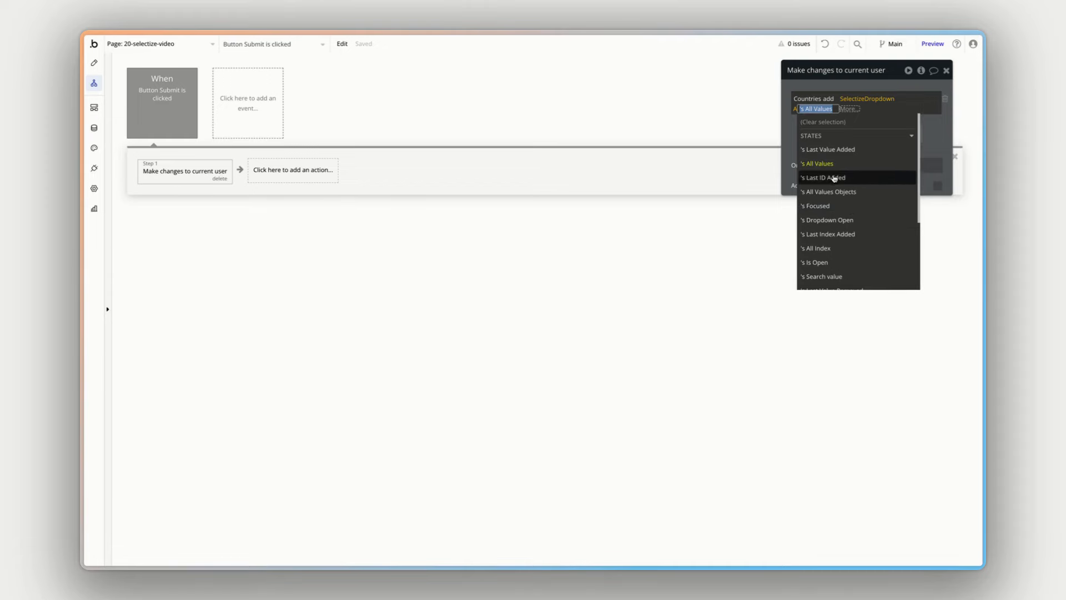
{"action": "left_click", "coordinate": [833, 168]}
{"action": "left_click", "coordinate": [803, 132]}
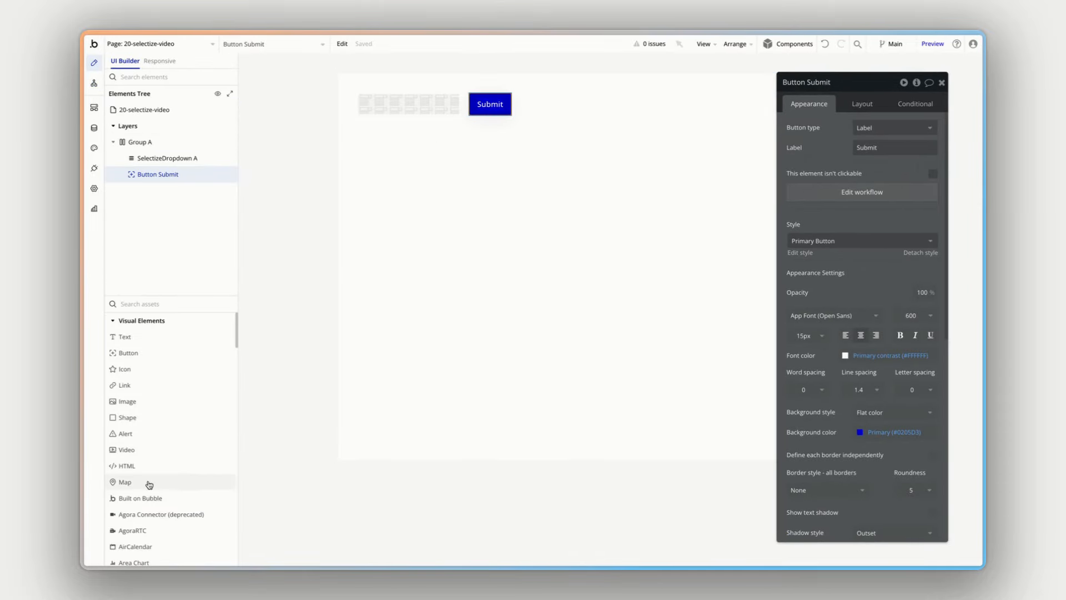
Add a new group below Group A containing a text element that reads "Current user's countries:"
{"action": "left_click", "coordinate": [158, 305]}
{"action": "type", "text": "gr"}
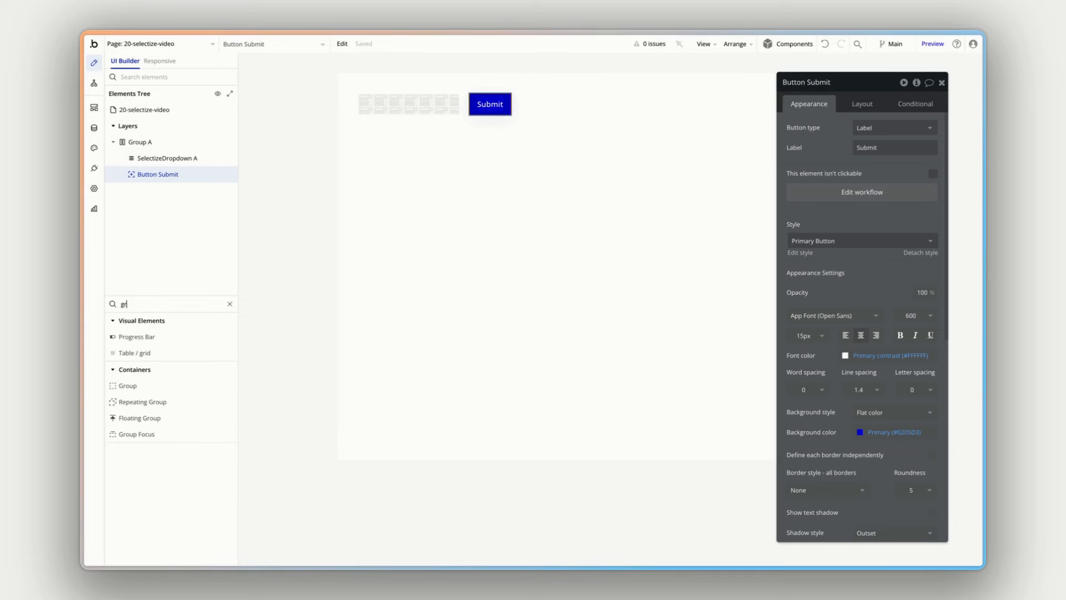
{"action": "left_click_drag", "start_coordinate": [127, 392], "coordinate": [148, 137]}
{"action": "left_click", "coordinate": [144, 159]}
{"action": "left_click", "coordinate": [133, 190]}
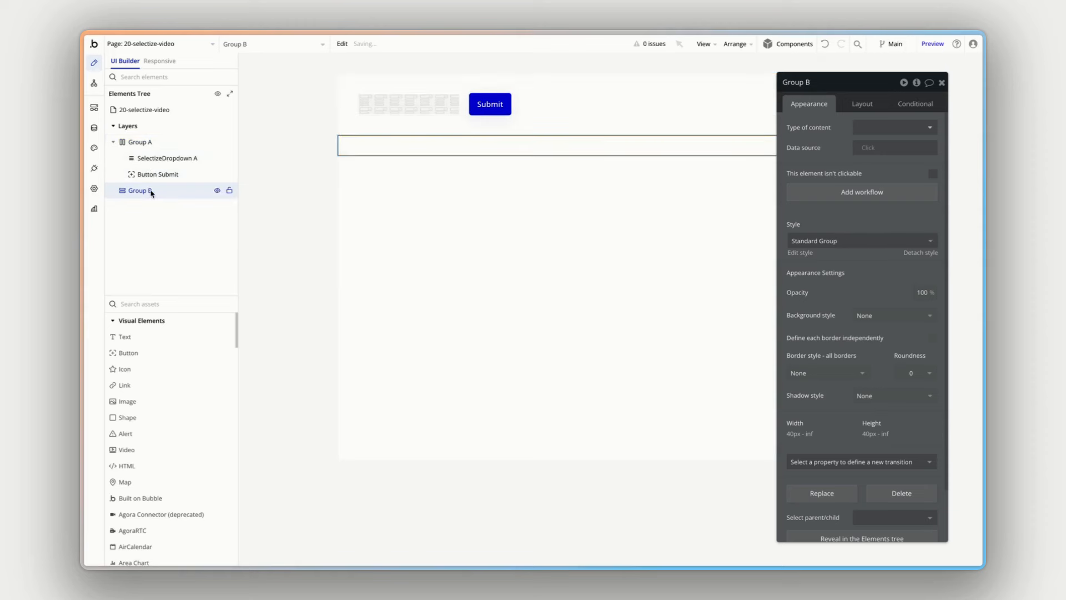
{"action": "left_click_drag", "start_coordinate": [119, 338], "coordinate": [151, 191]}
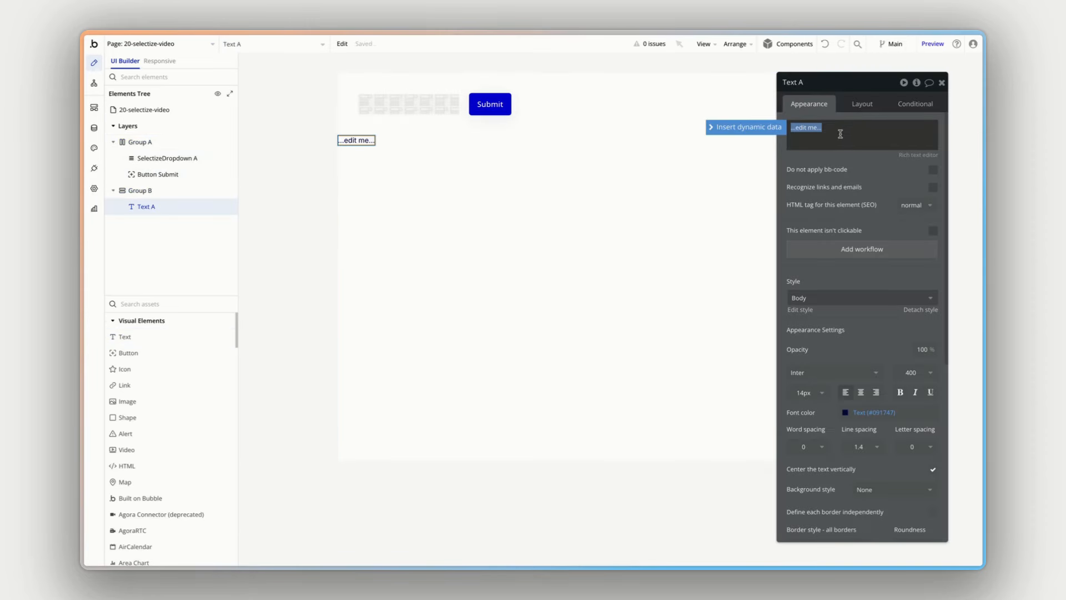
{"action": "type", "text": "Current user's countries:"}
Set Group B's padding to 40 px on the top, bottom, left and right
{"action": "left_click", "coordinate": [572, 145]}
{"action": "left_click", "coordinate": [863, 103]}
{"action": "left_click", "coordinate": [796, 531]}
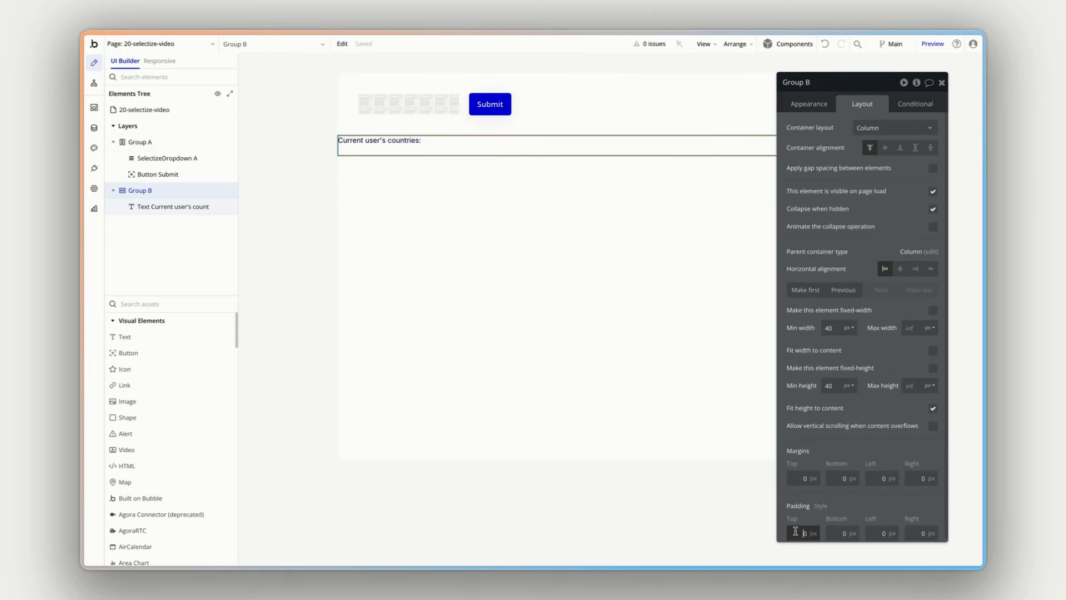
{"action": "type", "text": "4040"}
{"action": "key", "text": "Tab"}
{"action": "type", "text": "40"}
{"action": "key", "text": "Tab"}
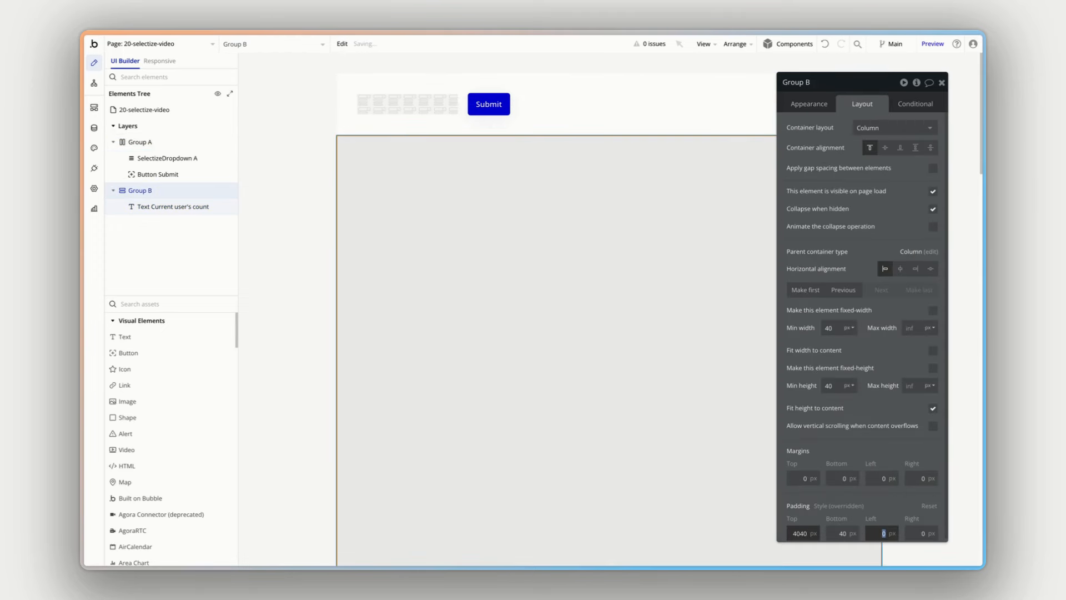
{"action": "key", "text": "shift+Tab"}
{"action": "key", "text": "shift+Tab"}
{"action": "type", "text": "40"}
{"action": "key", "text": "Tab"}
{"action": "key", "text": "Tab"}
{"action": "type", "text": "40"}
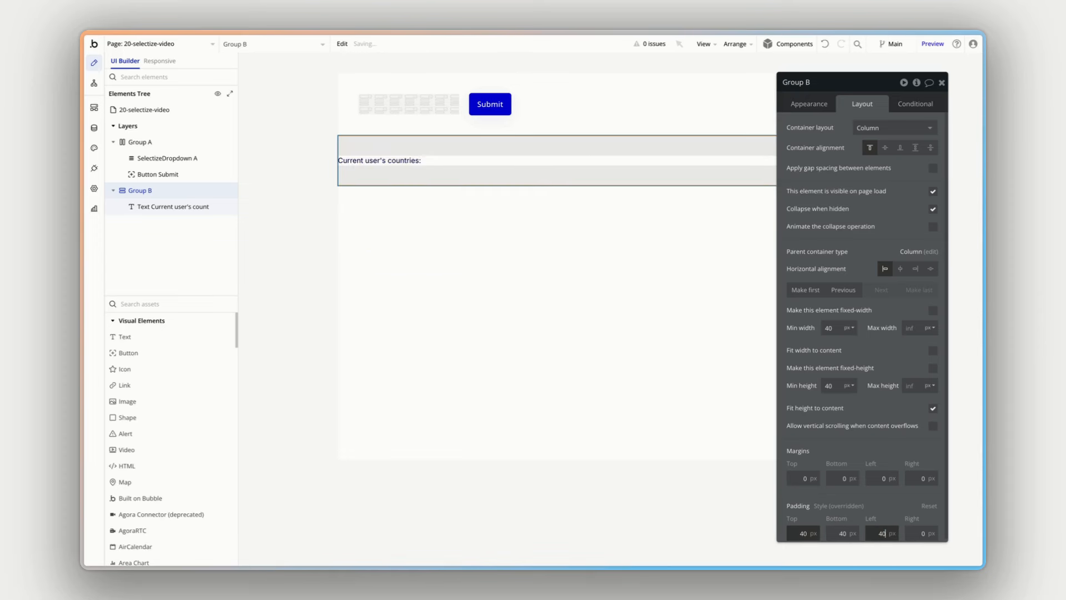
{"action": "key", "text": "Tab"}
{"action": "type", "text": "40"}
{"action": "key", "text": "Tab"}
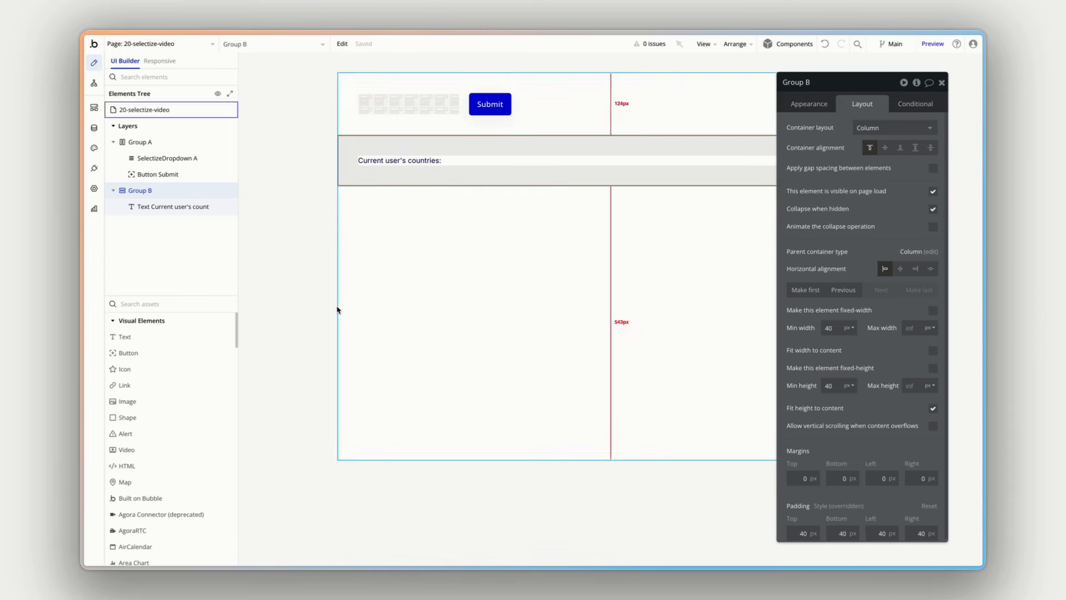
{"action": "left_click", "coordinate": [311, 288]}
Add a second text element to Group B that dynamically shows Current User's Countries
{"action": "left_click_drag", "start_coordinate": [158, 336], "coordinate": [171, 184]}
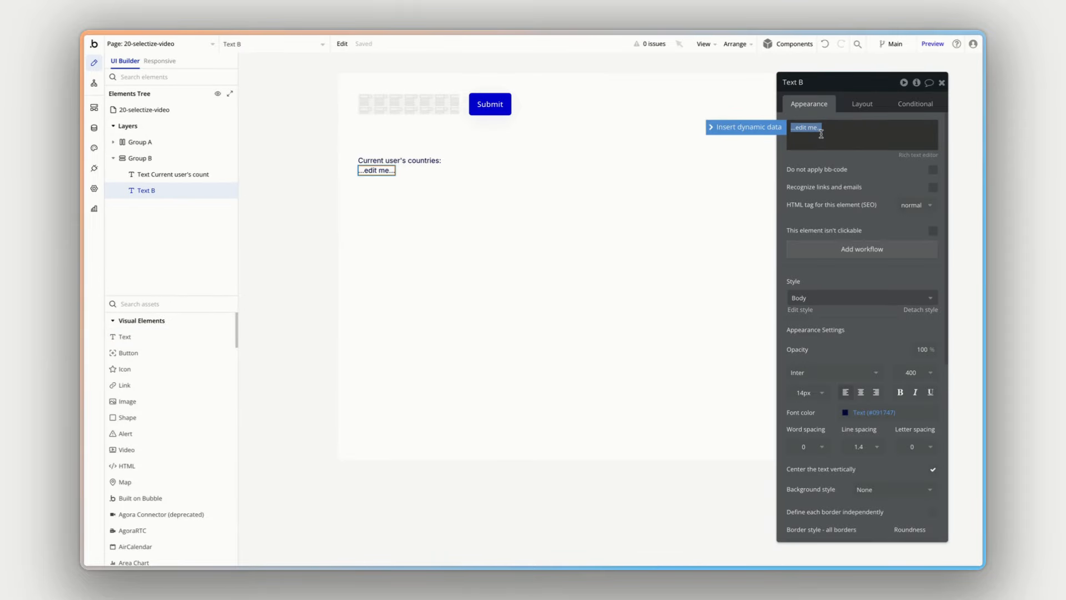
{"action": "left_click", "coordinate": [765, 133]}
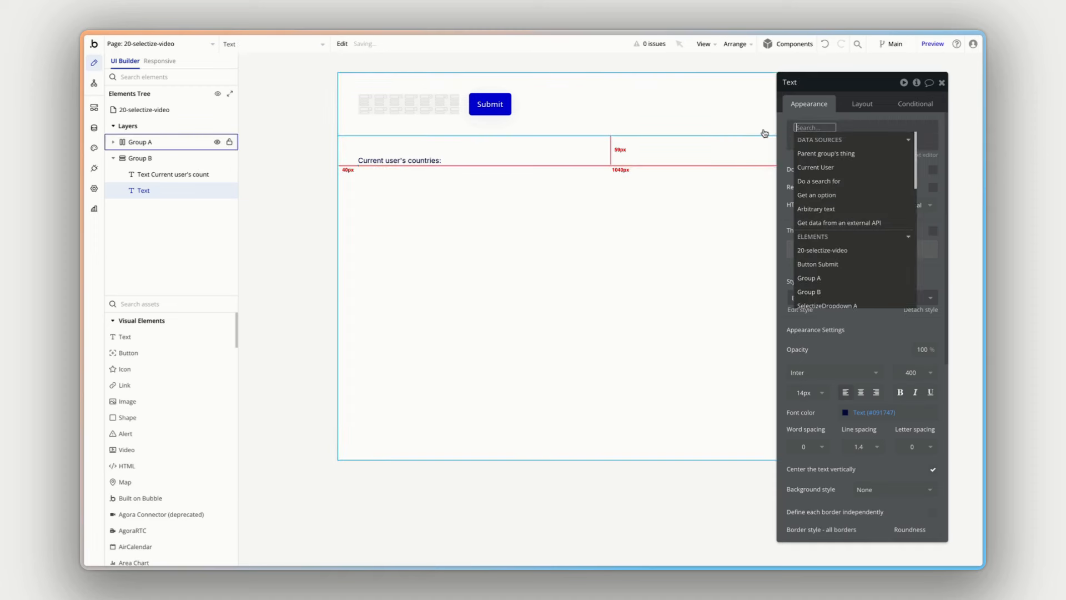
{"action": "left_click", "coordinate": [827, 163]}
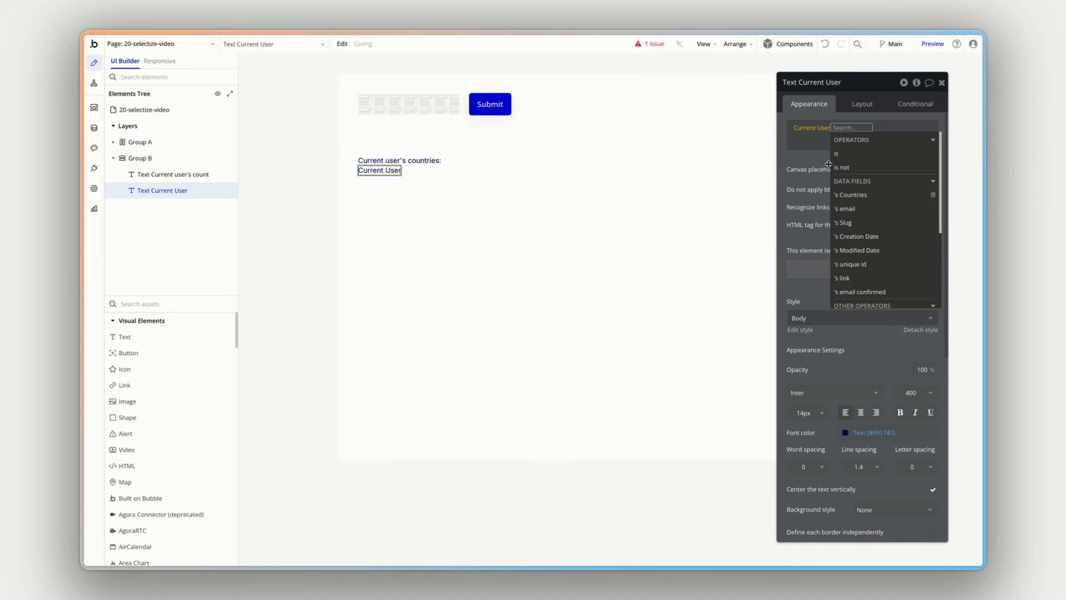
{"action": "left_click", "coordinate": [849, 195]}
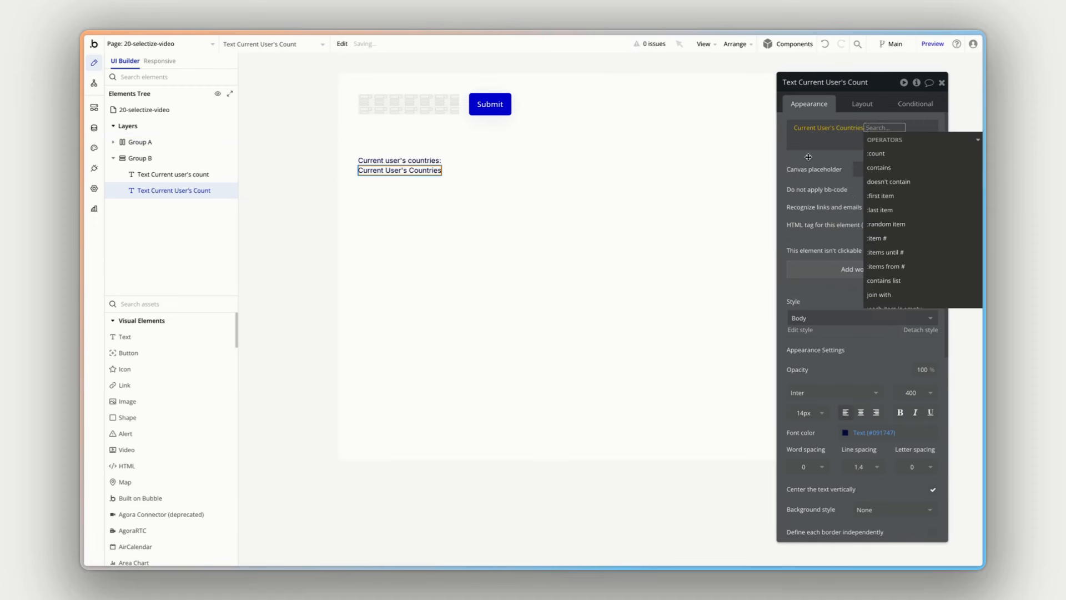
{"action": "left_click", "coordinate": [809, 158]}
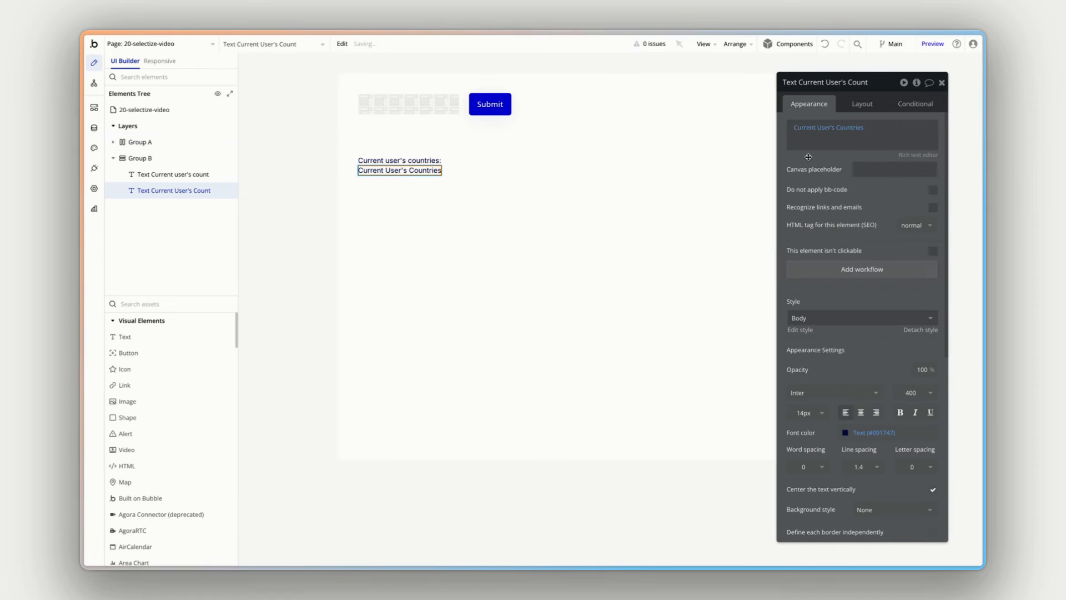
Change the upper text in Group B to "Selected countries:" and make it bold
{"action": "left_click", "coordinate": [424, 158]}
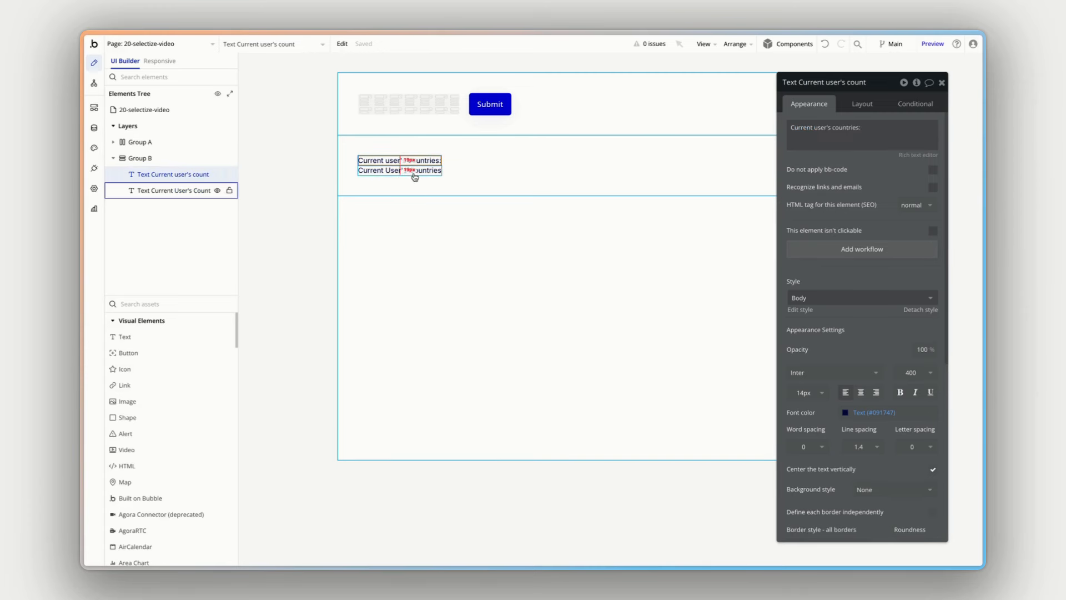
{"action": "triple_click", "coordinate": [858, 133]}
{"action": "type", "text": "Selected"}
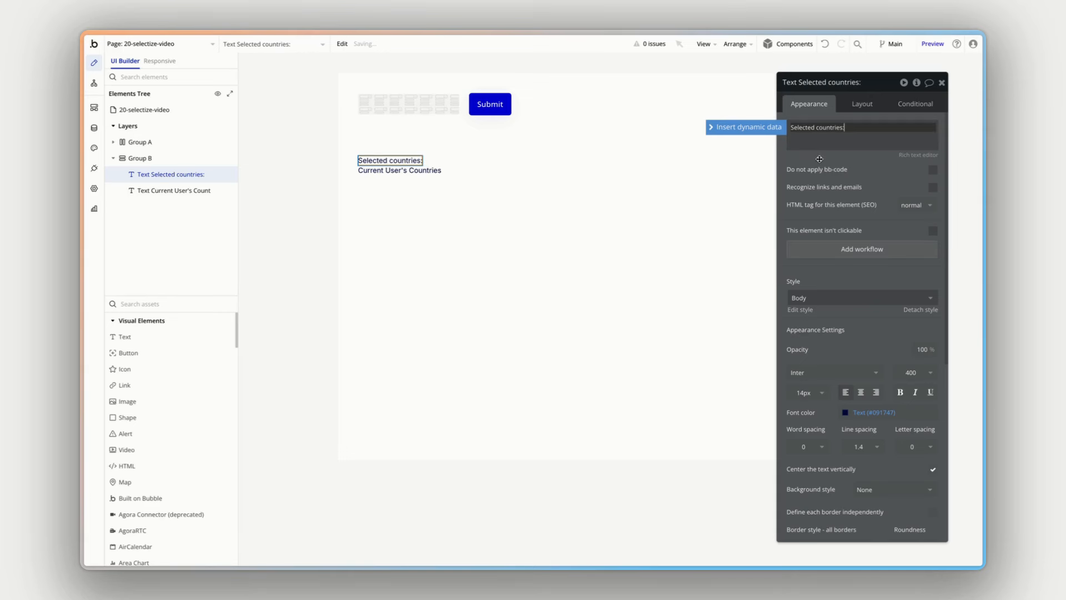
{"action": "left_click", "coordinate": [900, 392]}
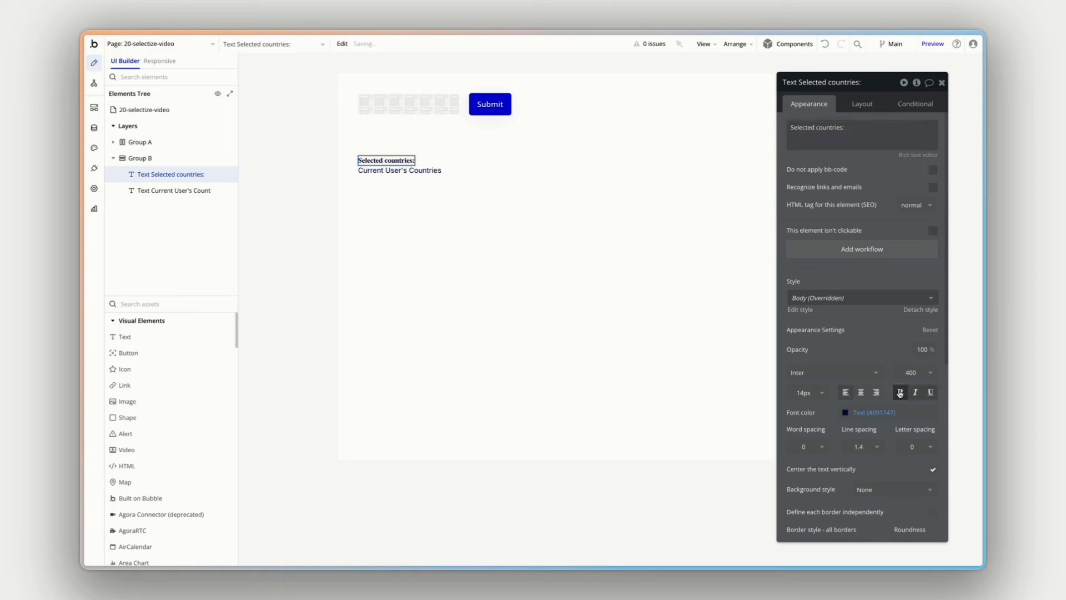
{"action": "left_click", "coordinate": [475, 215]}
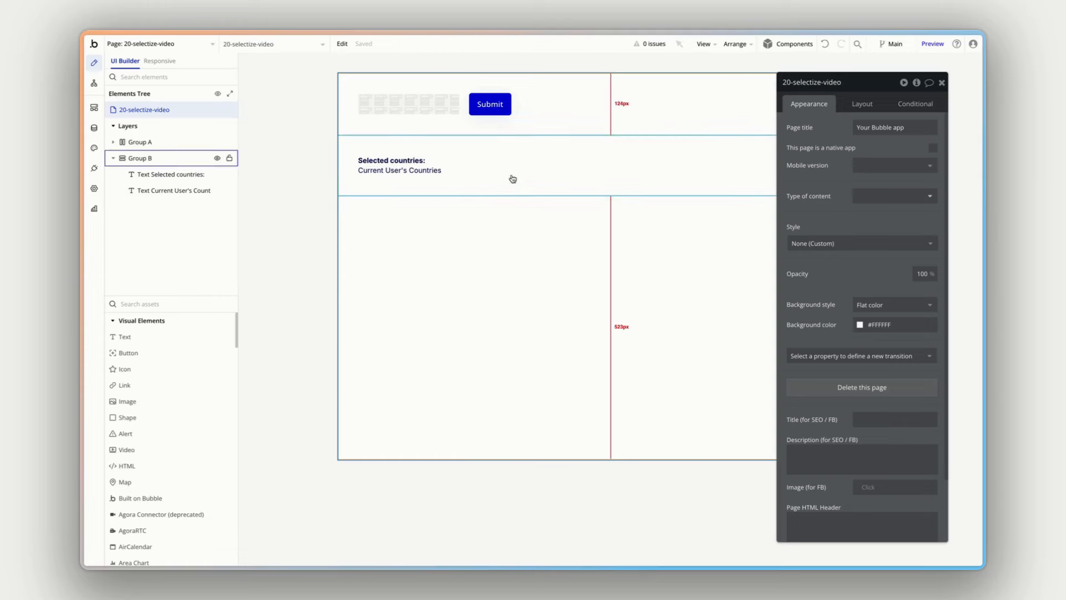
Review the dropdown's settings, the Submit workflow's Make changes to current user action, and the dynamic countries text
{"action": "left_click", "coordinate": [379, 102]}
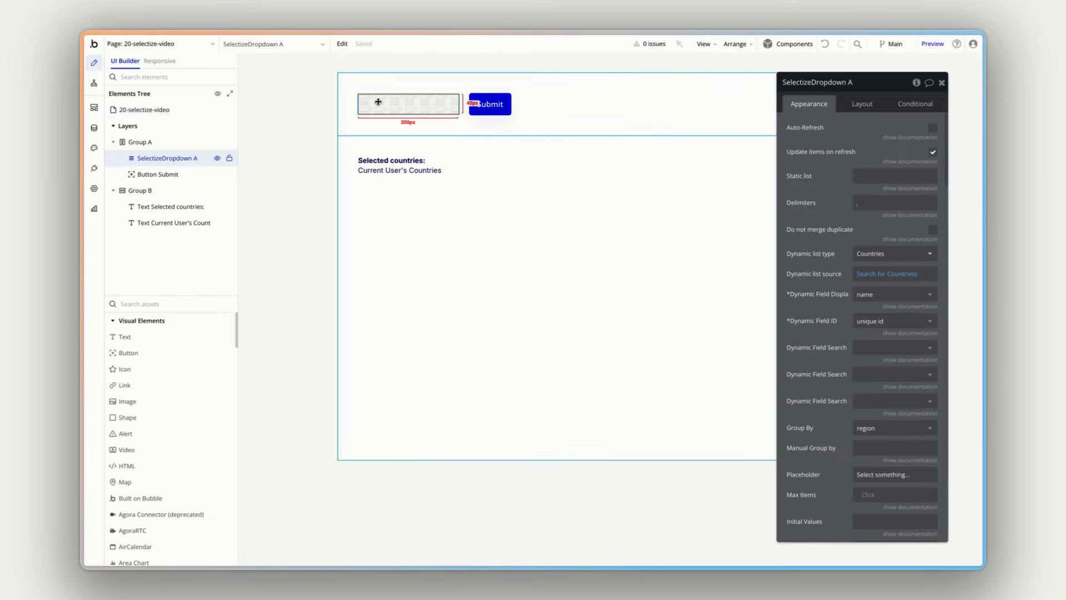
{"action": "left_click", "coordinate": [500, 105]}
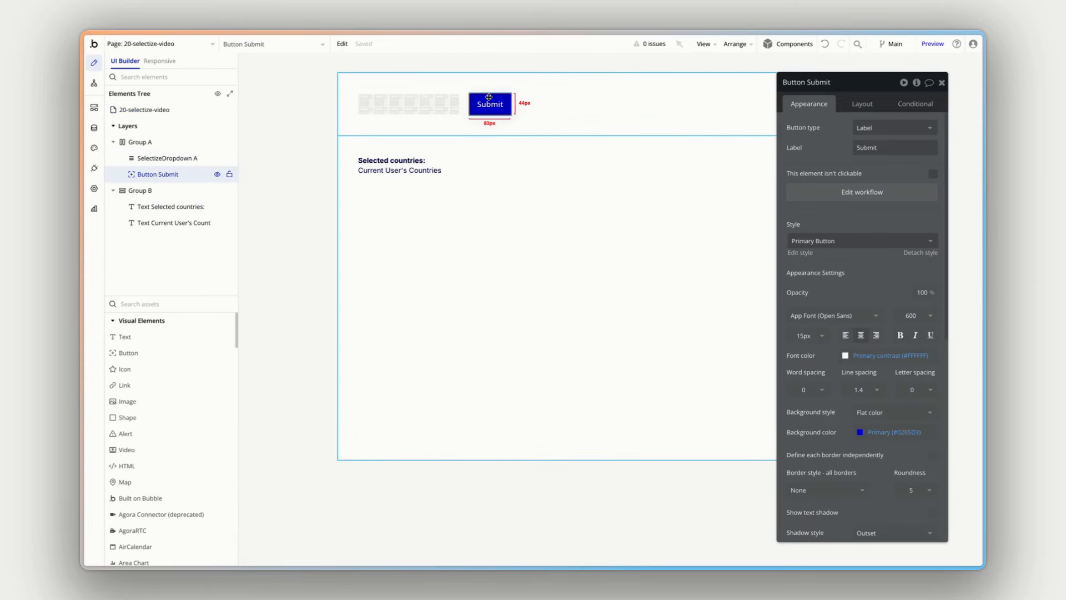
{"action": "left_click", "coordinate": [862, 192]}
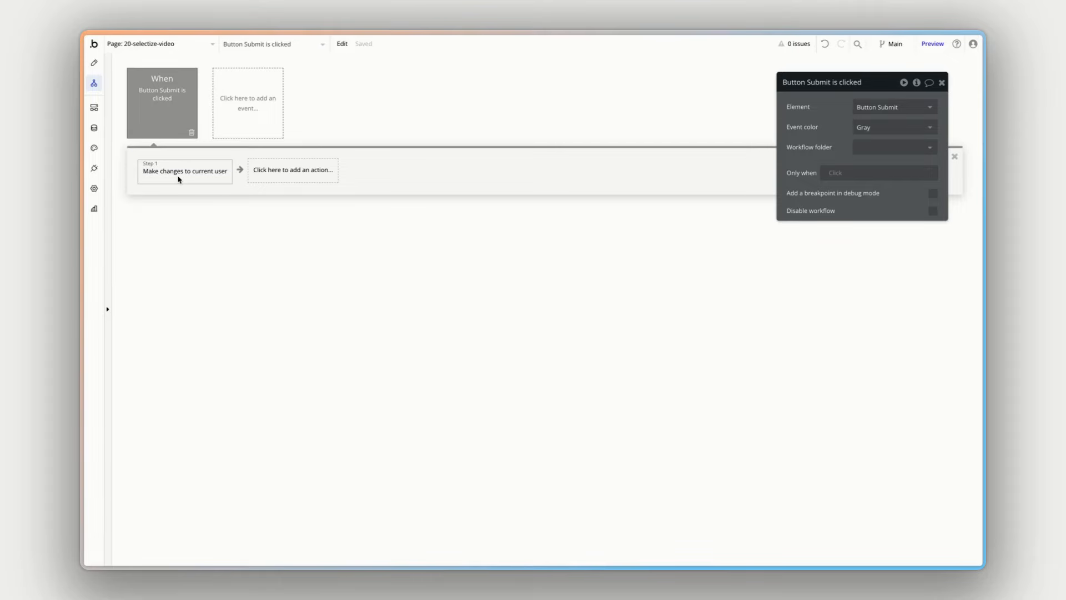
{"action": "left_click", "coordinate": [180, 177]}
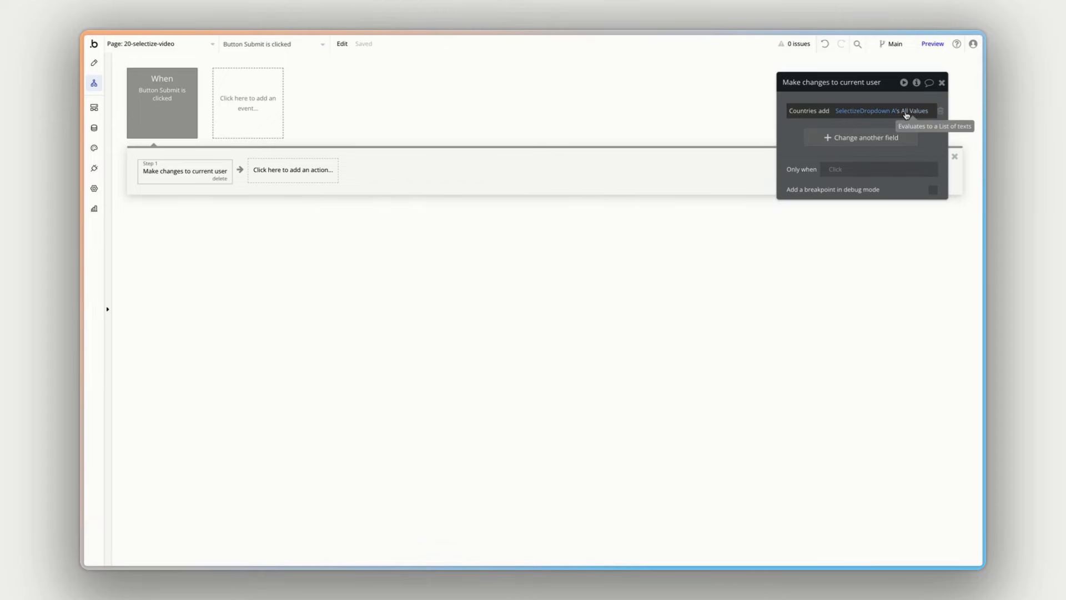
{"action": "left_click", "coordinate": [94, 63]}
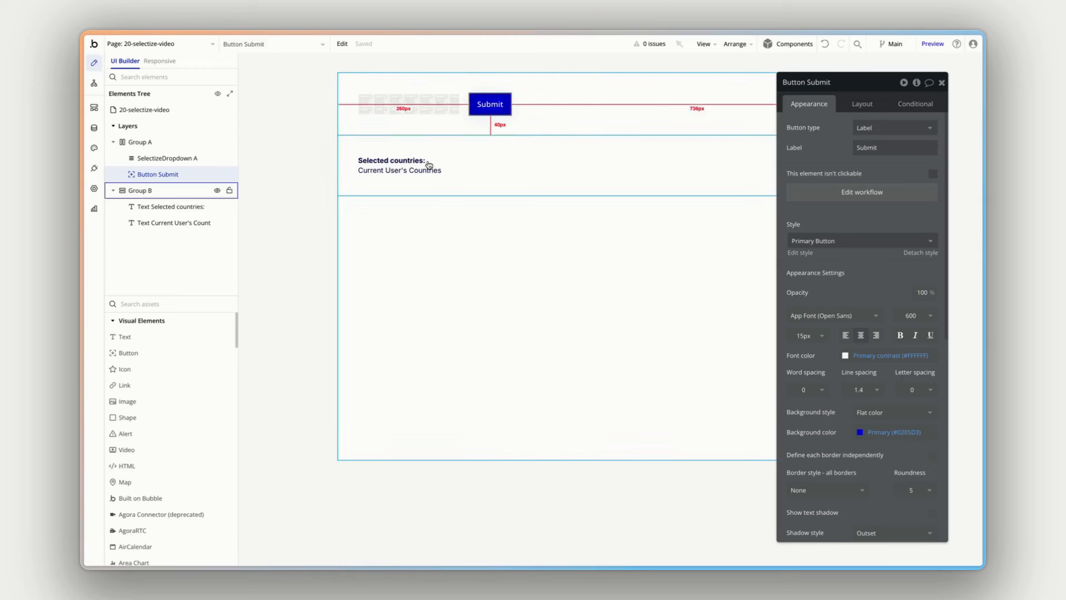
{"action": "left_click", "coordinate": [389, 171]}
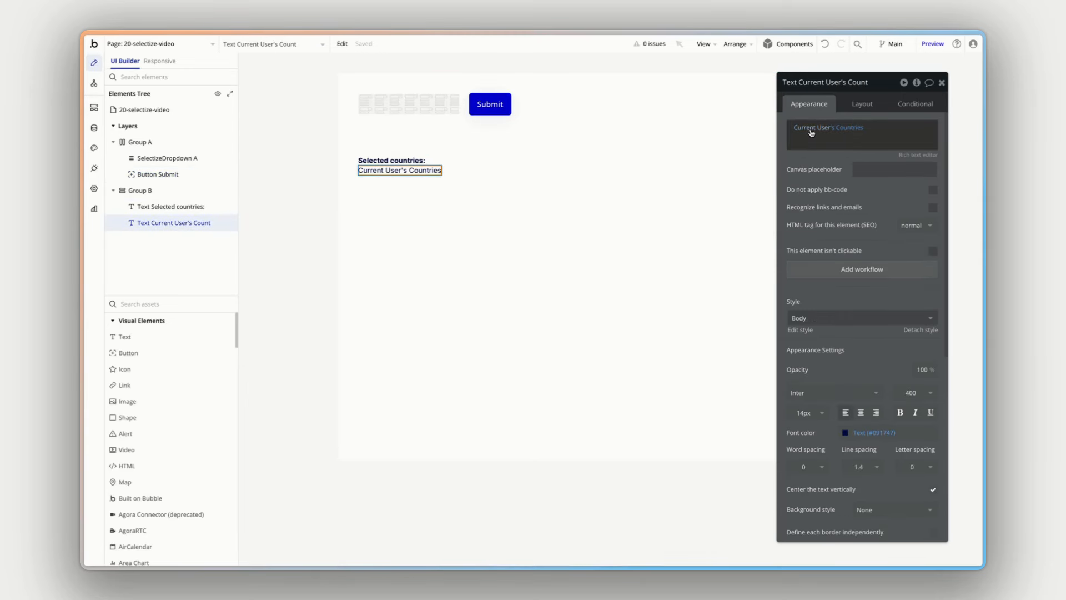
{"action": "mouse_move", "coordinate": [856, 133]}
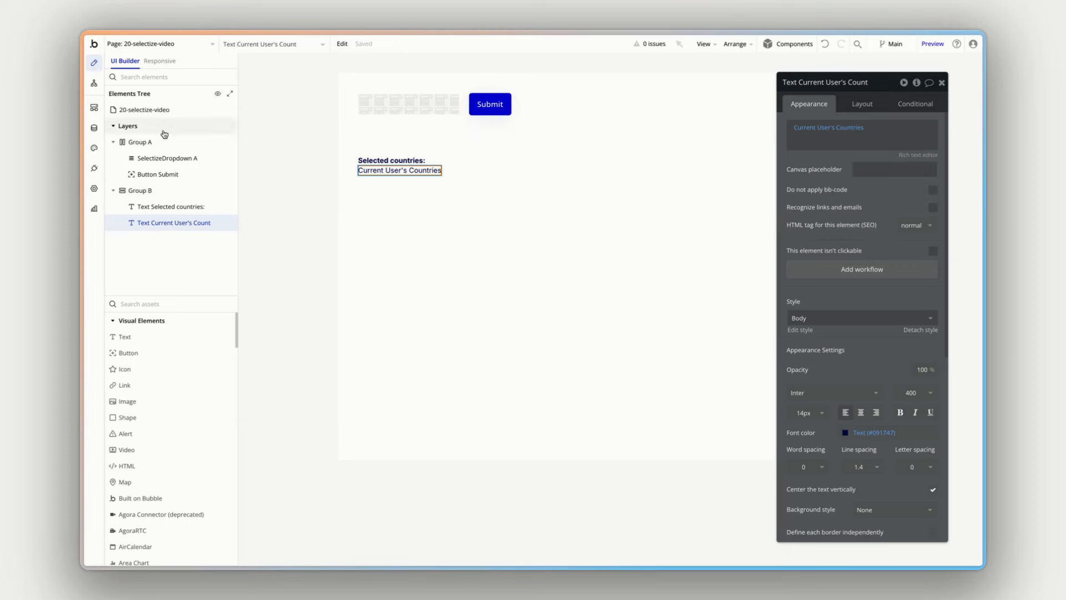
Group Group A and Group B together in a Row container
{"action": "left_click", "coordinate": [133, 142]}
{"action": "right_click", "coordinate": [169, 188]}
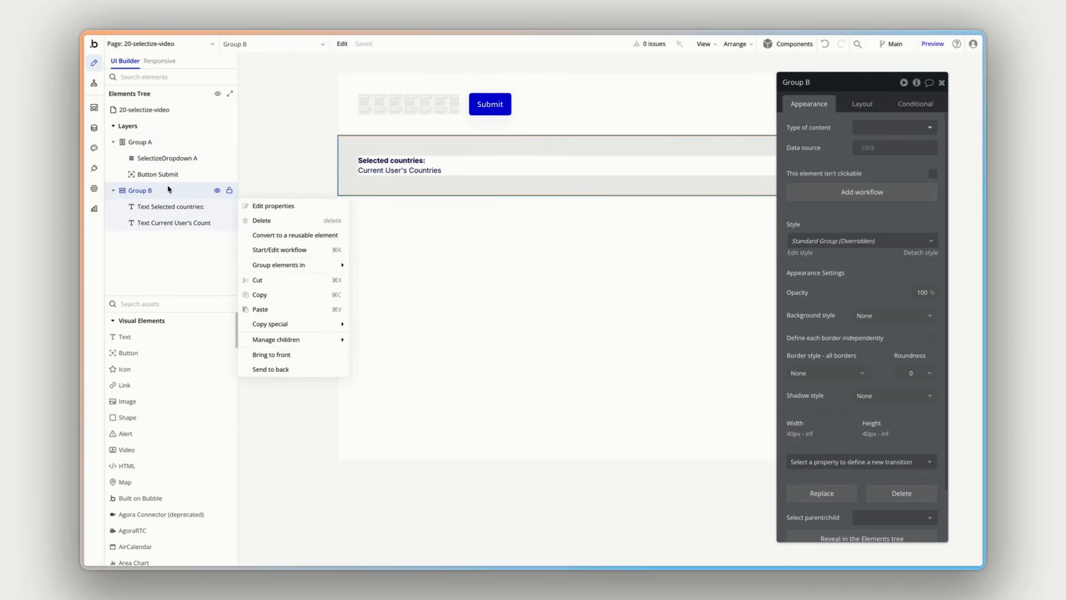
{"action": "left_click", "coordinate": [133, 142], "text": "shift"}
{"action": "right_click", "coordinate": [133, 142]}
{"action": "mouse_move", "coordinate": [288, 217]}
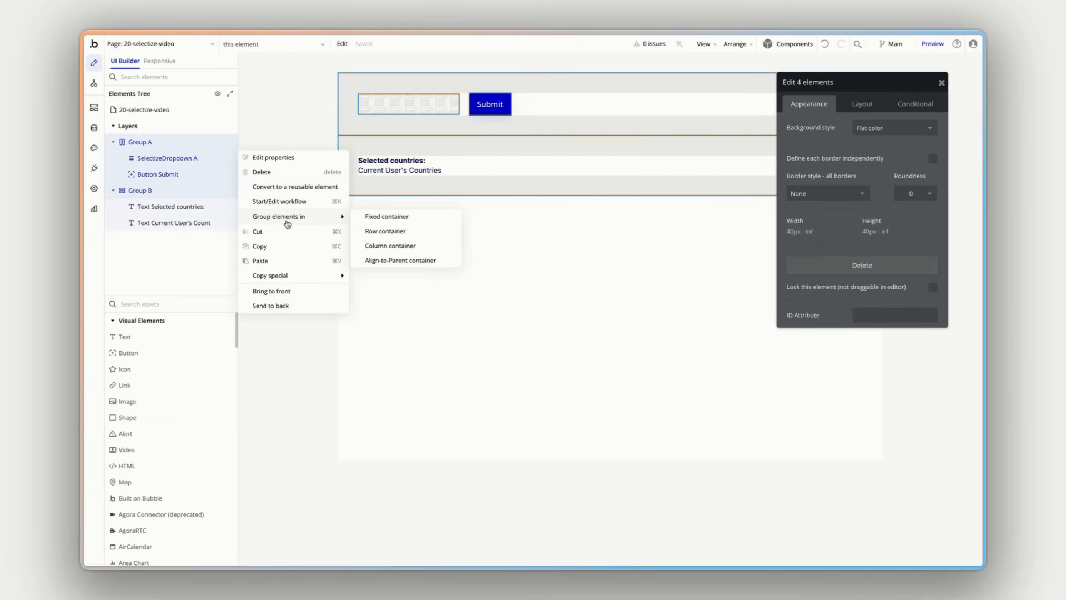
{"action": "left_click", "coordinate": [396, 229]}
{"action": "left_click", "coordinate": [864, 113]}
{"action": "mouse_move", "coordinate": [871, 101]}
{"action": "left_mouse_down"}
{"action": "mouse_move", "coordinate": [873, 73]}
{"action": "mouse_move", "coordinate": [859, 84]}
{"action": "left_mouse_up"}
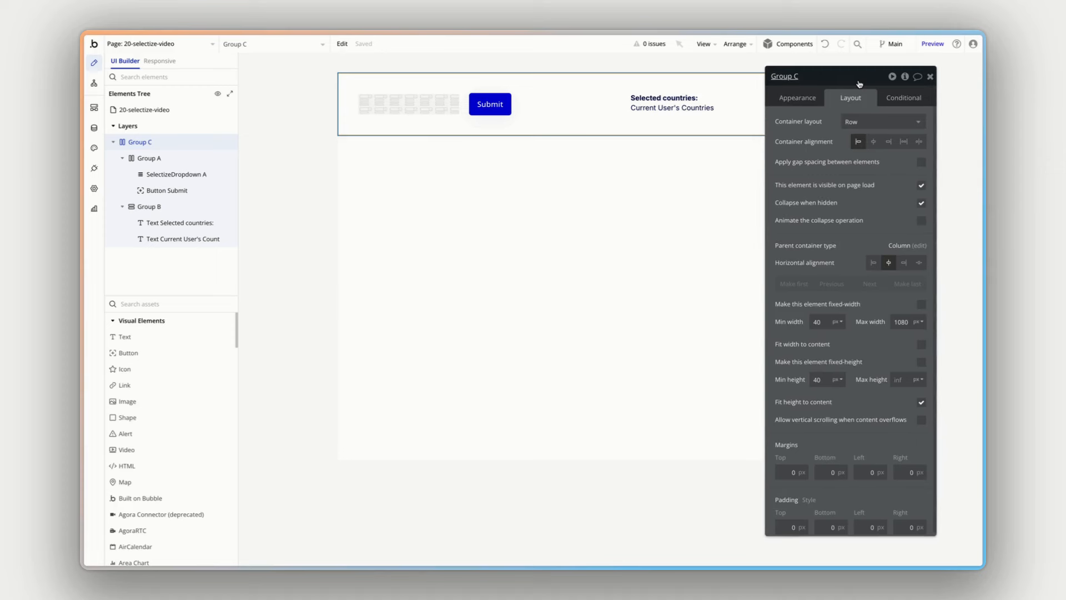
Preview the page and submit Australia and United Kingdom from the dropdown to check the selected countries text
{"action": "left_click", "coordinate": [926, 48]}
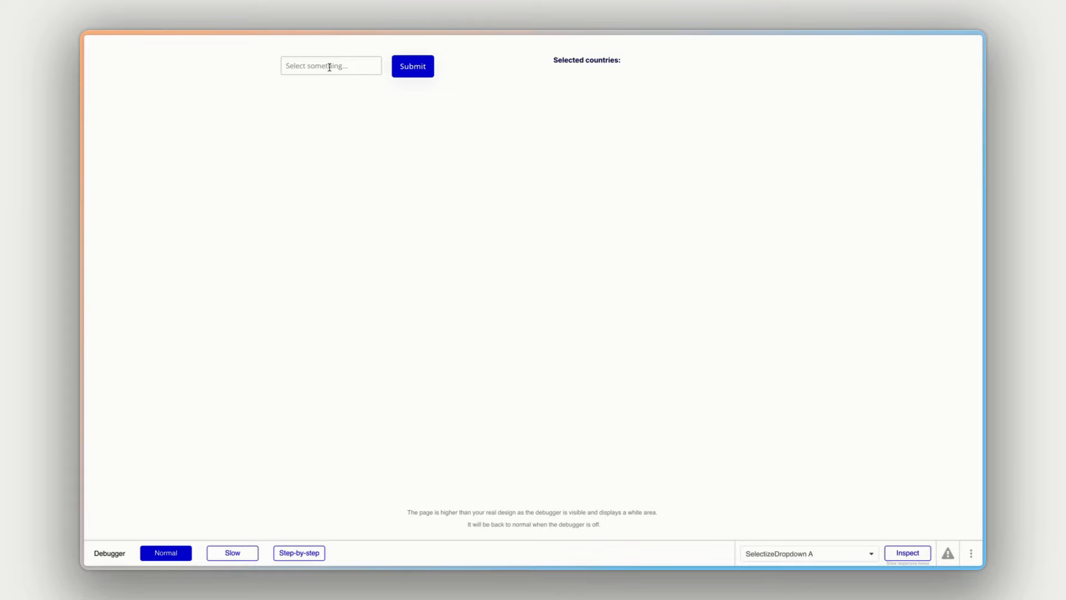
{"action": "left_click", "coordinate": [322, 67]}
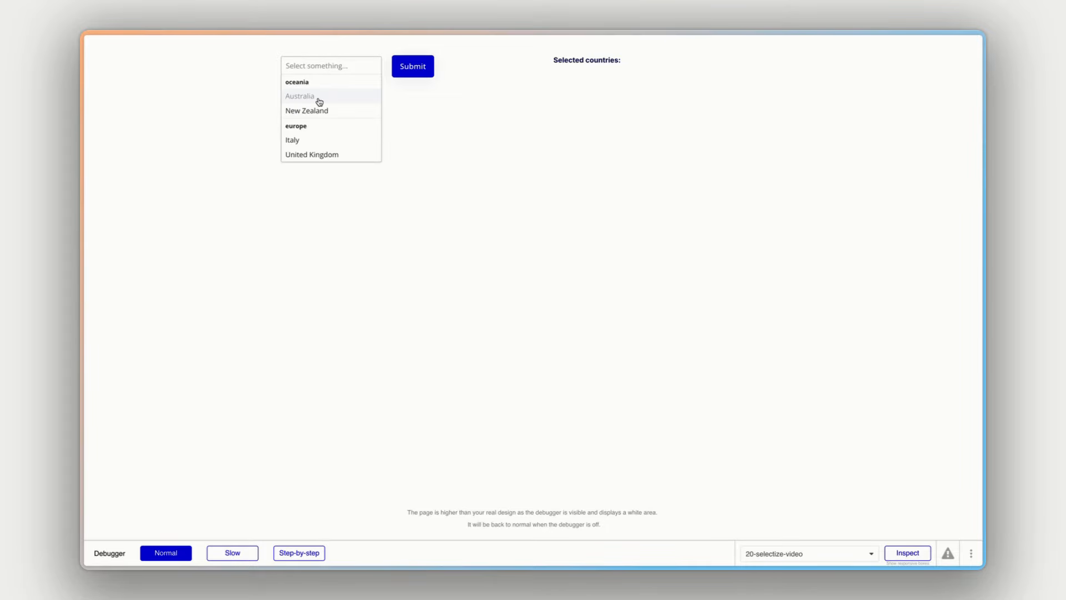
{"action": "left_click", "coordinate": [320, 97]}
{"action": "left_click", "coordinate": [322, 138]}
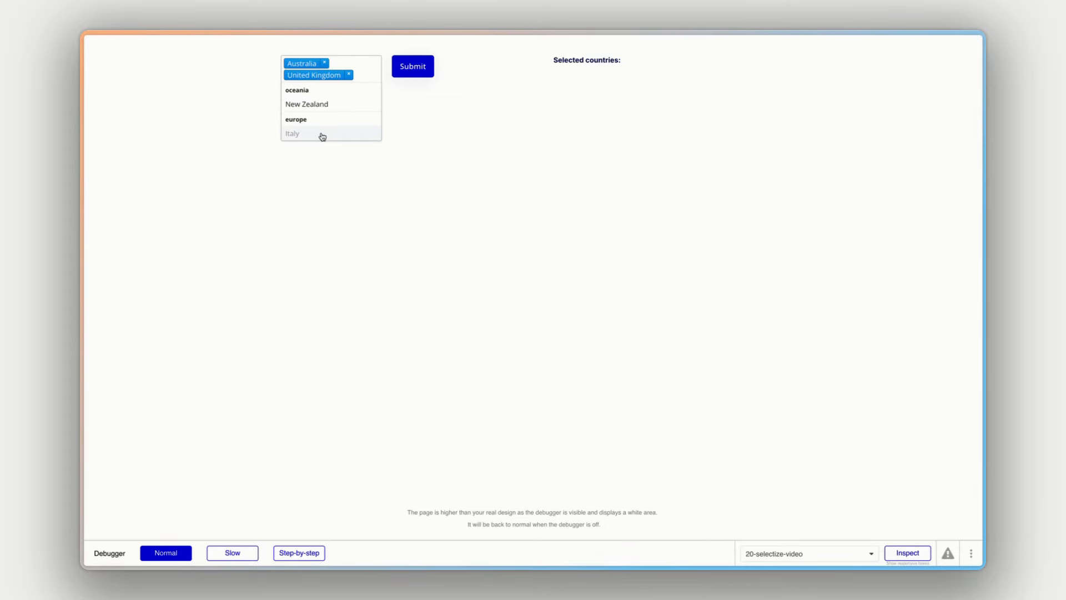
{"action": "left_click", "coordinate": [459, 147]}
{"action": "left_click", "coordinate": [416, 65]}
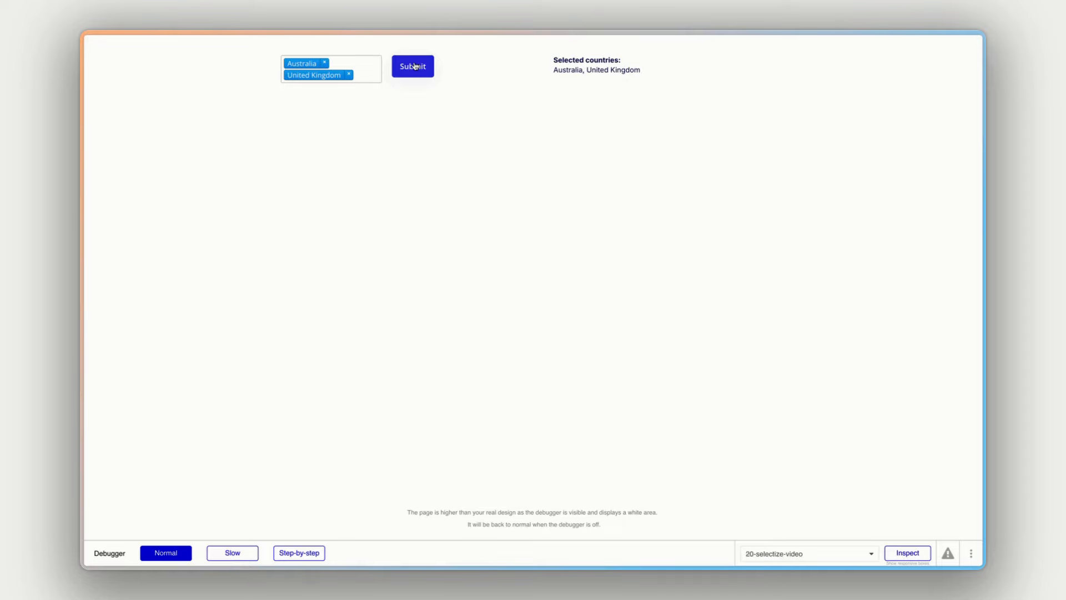
{"action": "left_click_drag", "start_coordinate": [559, 71], "coordinate": [635, 68]}
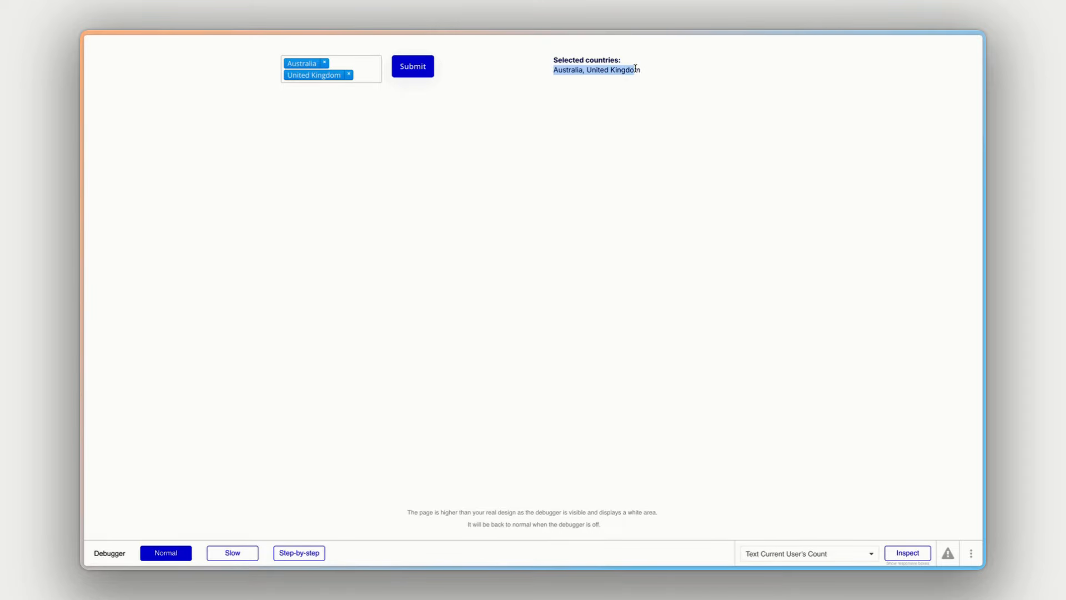
{"action": "left_click", "coordinate": [606, 122]}
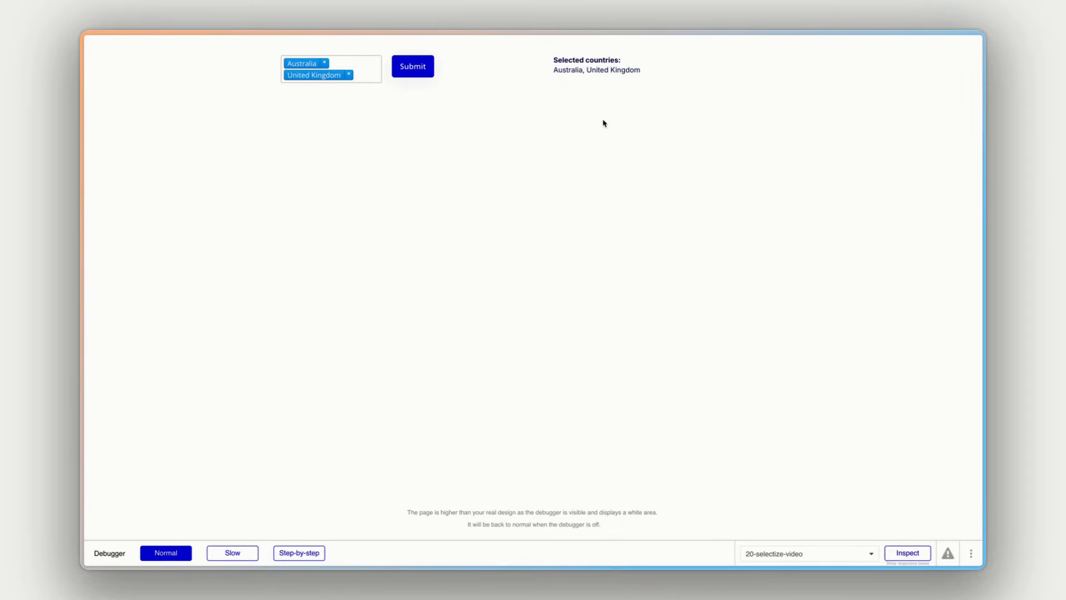
Back in the editor, add a button labelled "Clear selected countries" below the dynamic countries text in Group B
{"action": "key", "text": "ctrl+shift+Tab"}
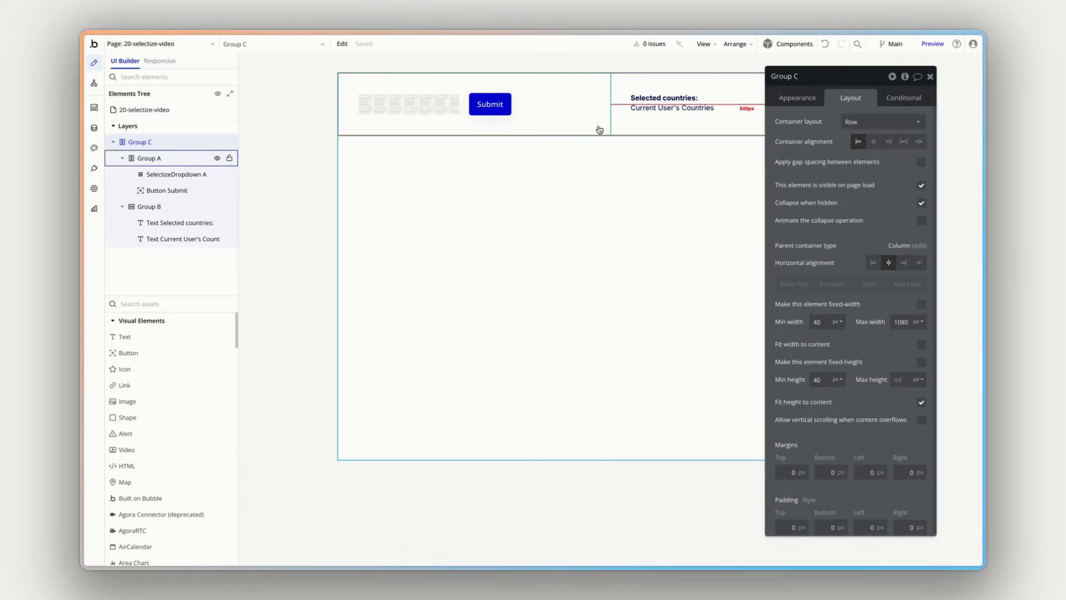
{"action": "left_click_drag", "start_coordinate": [808, 135], "coordinate": [842, 134]}
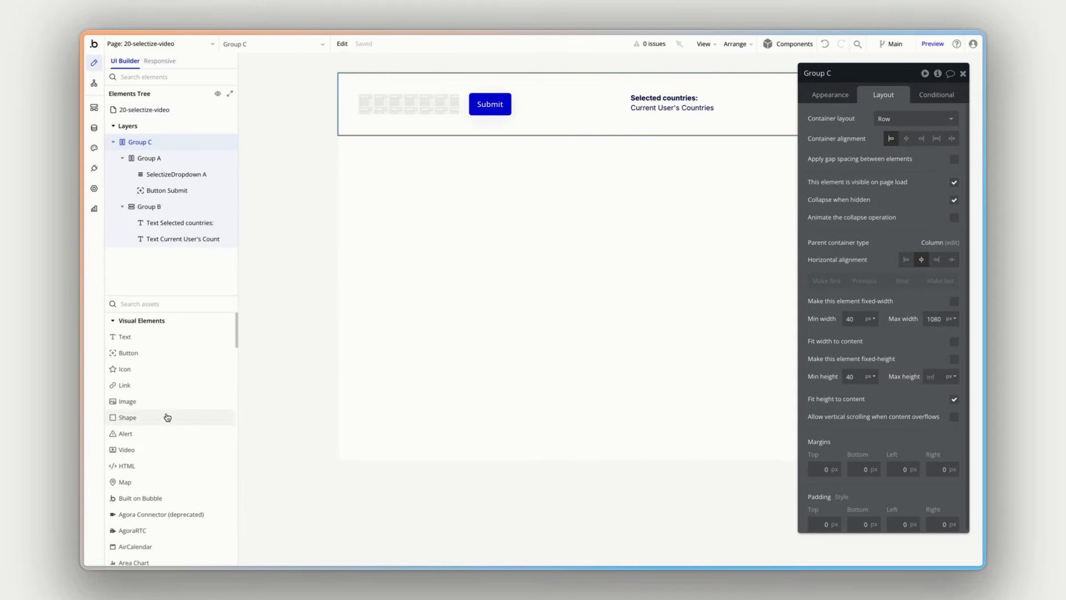
{"action": "left_click_drag", "start_coordinate": [128, 352], "coordinate": [720, 127]}
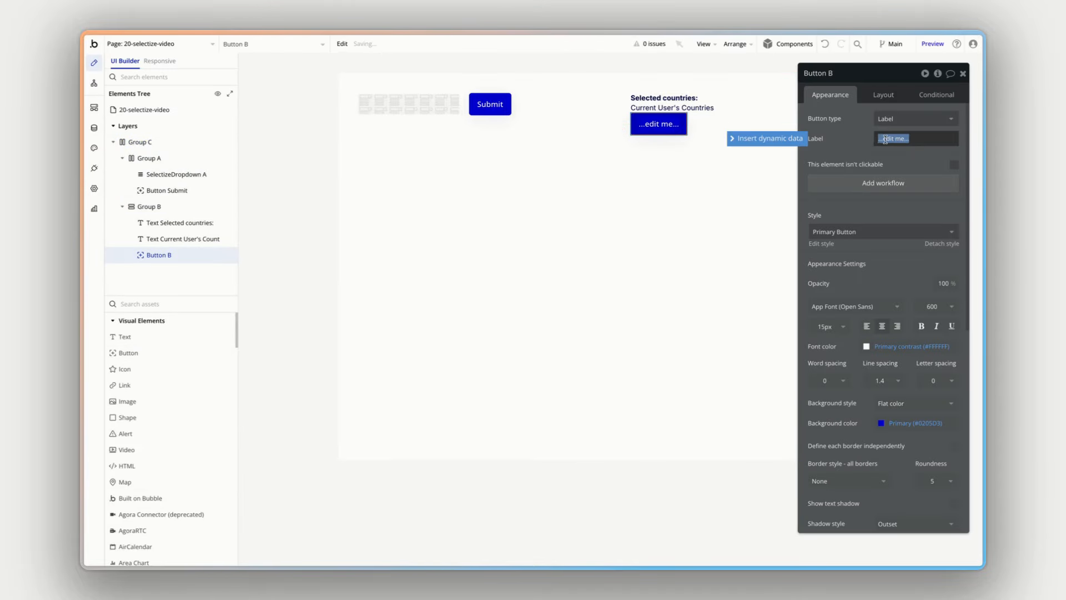
{"action": "type", "text": "Clear selected countries"}
{"action": "left_click", "coordinate": [857, 140]}
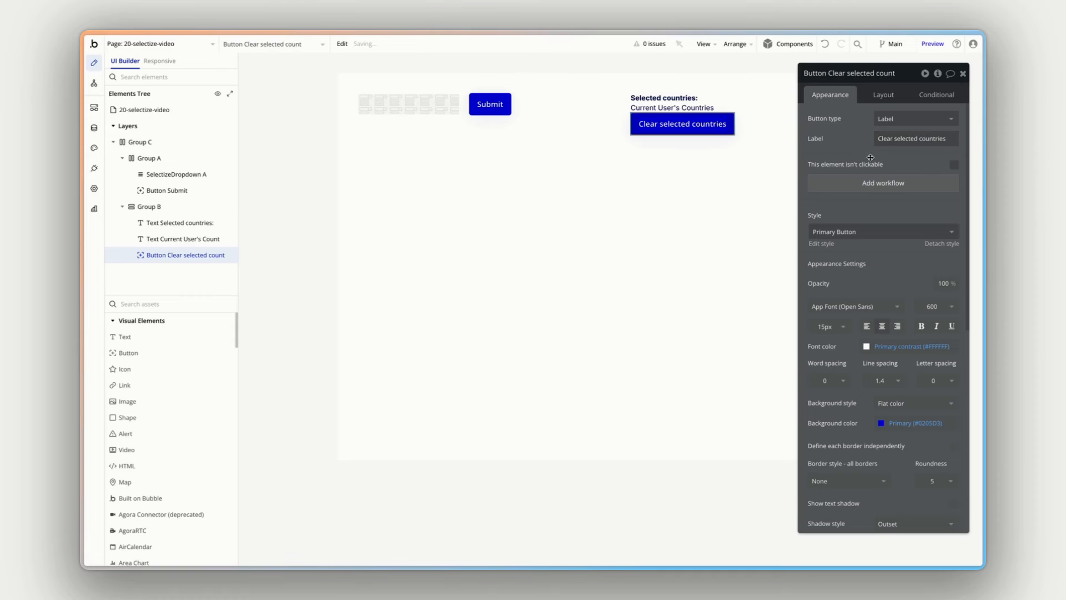
Create a workflow for the Clear selected countries button that makes changes to the current user, clearing the Countries list
{"action": "left_click", "coordinate": [883, 183]}
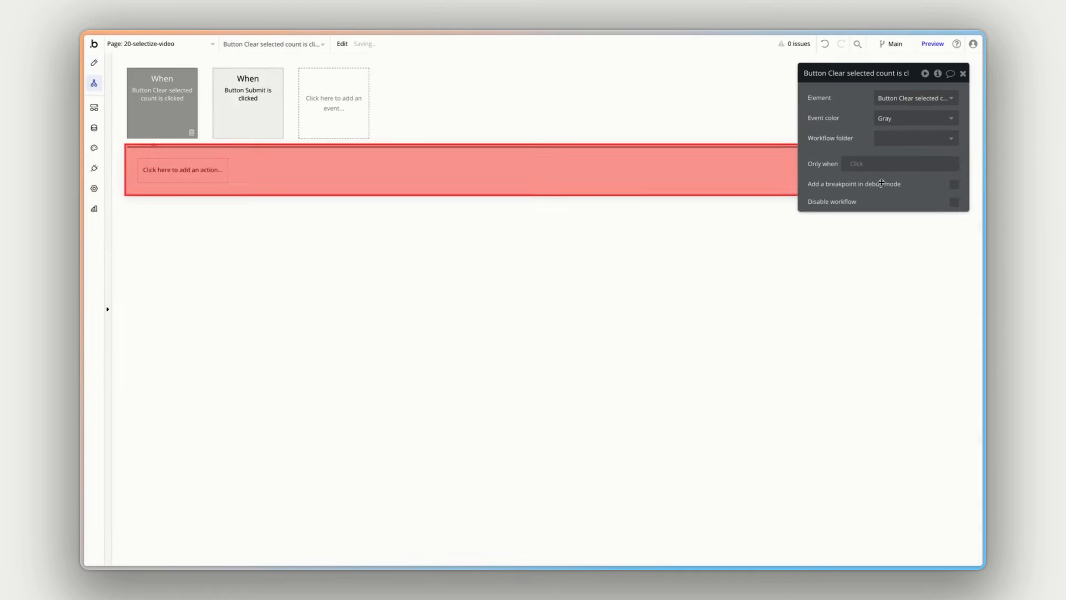
{"action": "left_click", "coordinate": [187, 176]}
{"action": "mouse_move", "coordinate": [181, 234]}
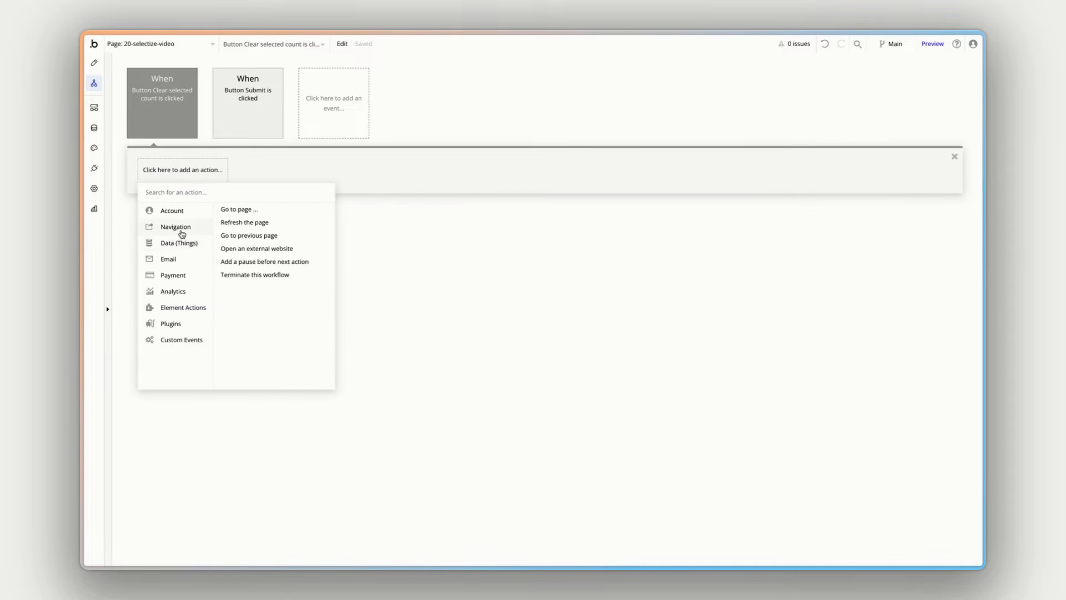
{"action": "mouse_move", "coordinate": [213, 213]}
{"action": "left_click", "coordinate": [268, 275]}
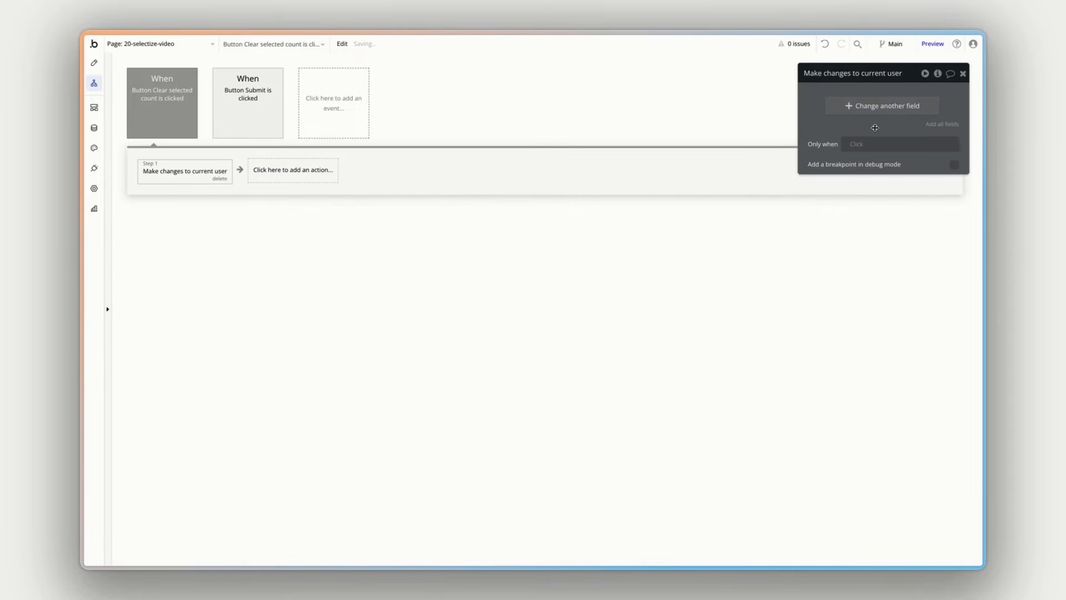
{"action": "left_click", "coordinate": [870, 109]}
{"action": "left_click", "coordinate": [817, 110]}
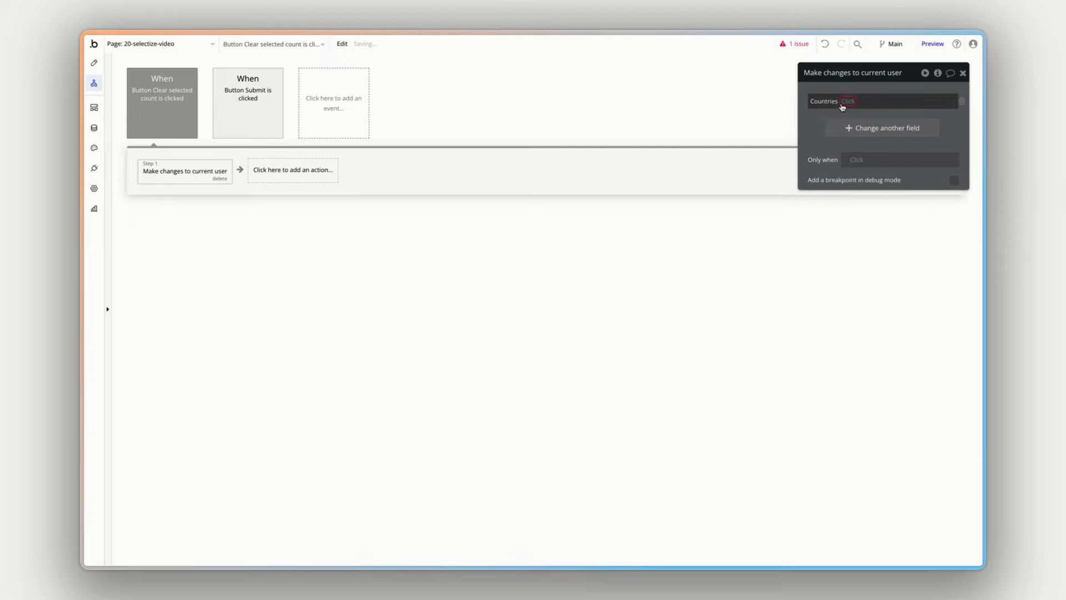
{"action": "left_click", "coordinate": [855, 189]}
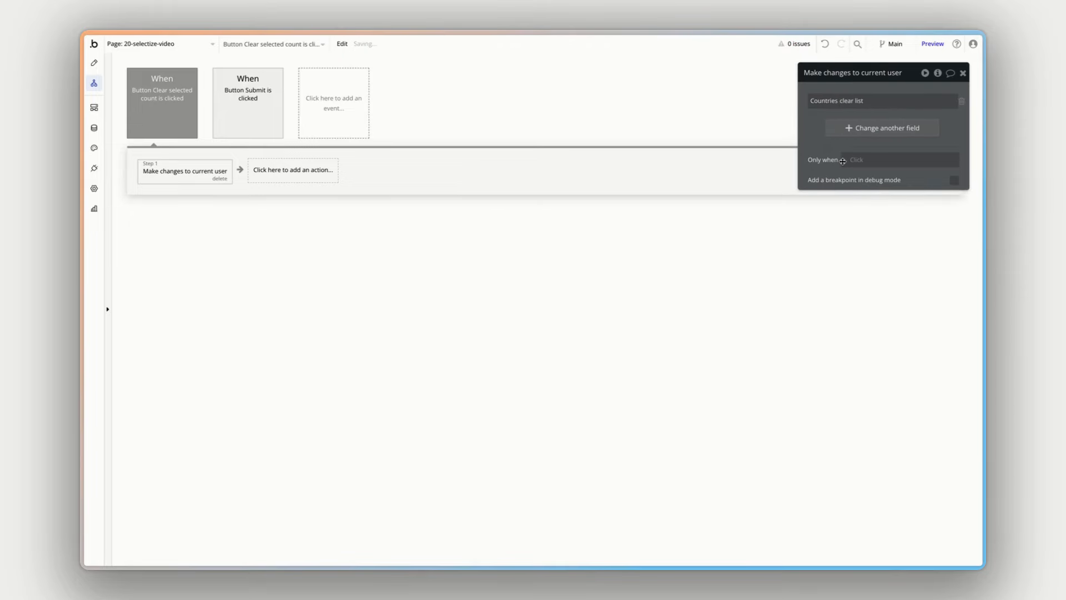
Preview the page, clear the saved countries, and submit Italy and Australia from the dropdown
{"action": "left_click", "coordinate": [932, 44]}
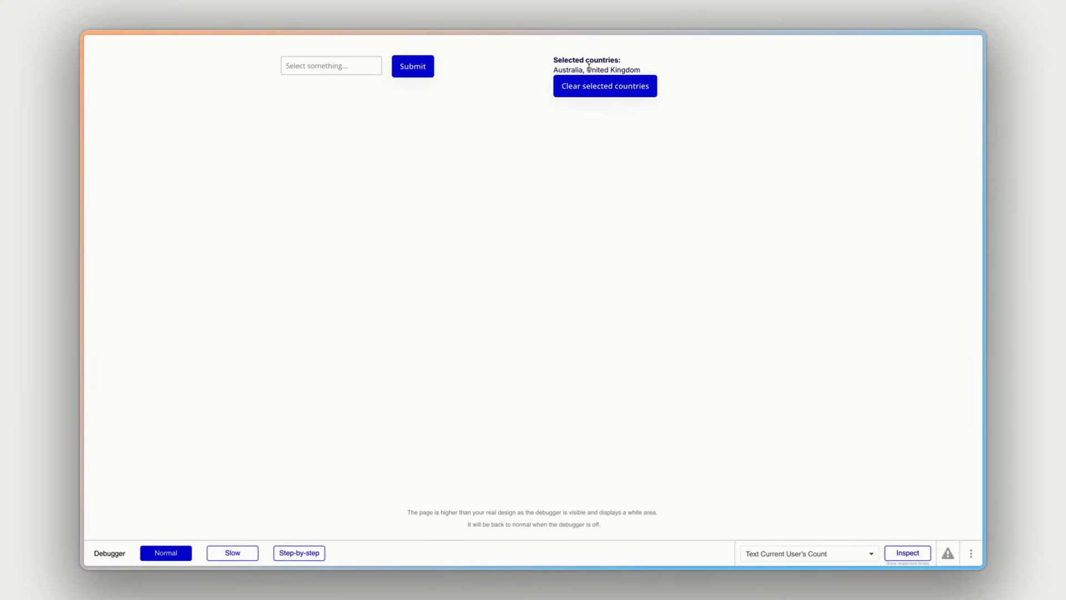
{"action": "left_click", "coordinate": [600, 90]}
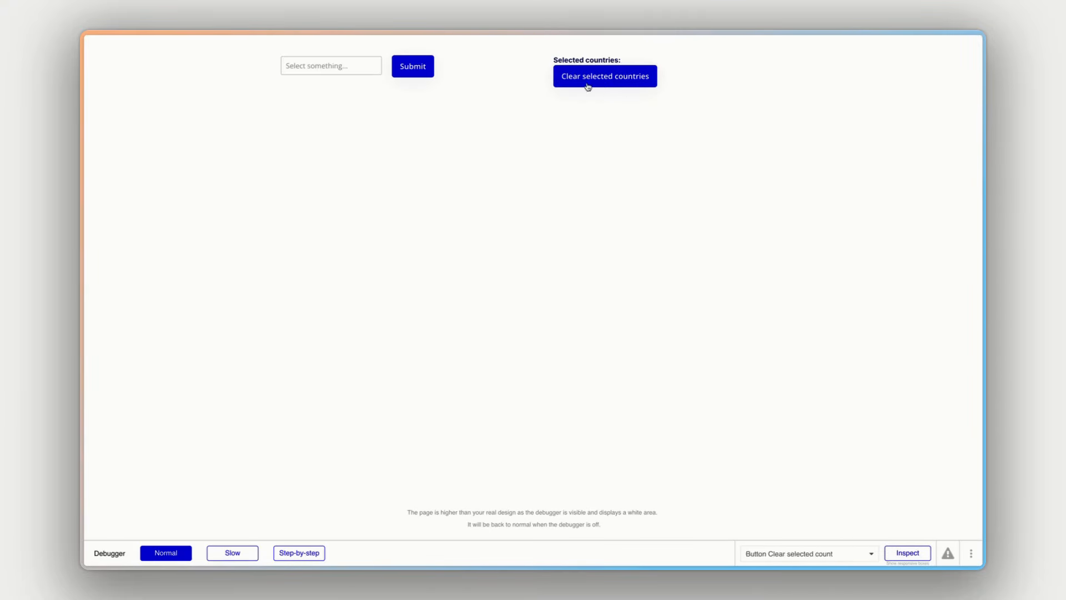
{"action": "left_click", "coordinate": [347, 64]}
{"action": "left_click", "coordinate": [313, 141]}
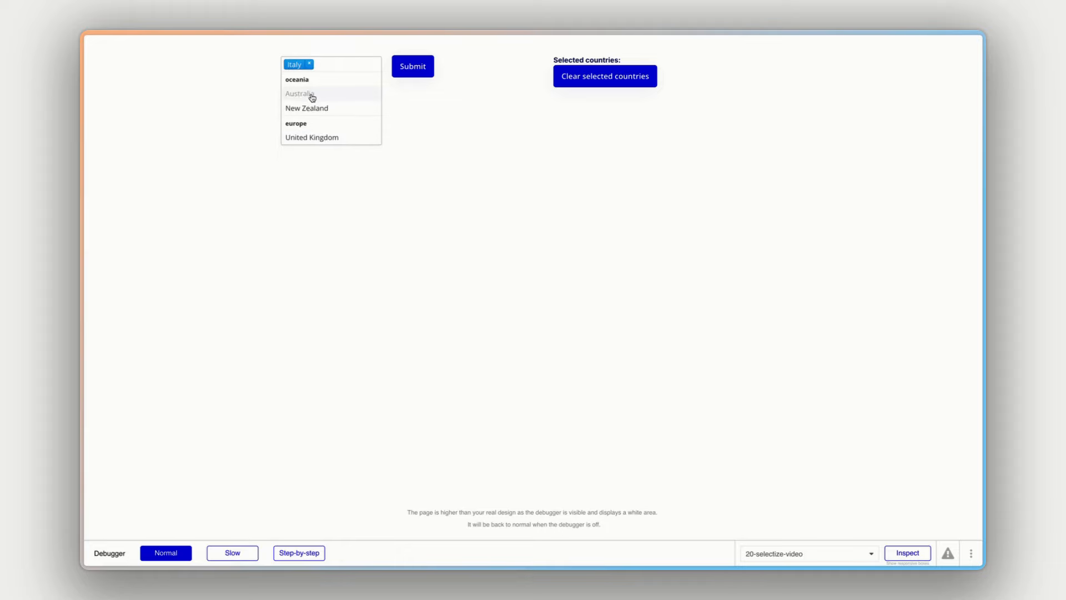
{"action": "left_click", "coordinate": [309, 97]}
{"action": "left_click", "coordinate": [412, 66]}
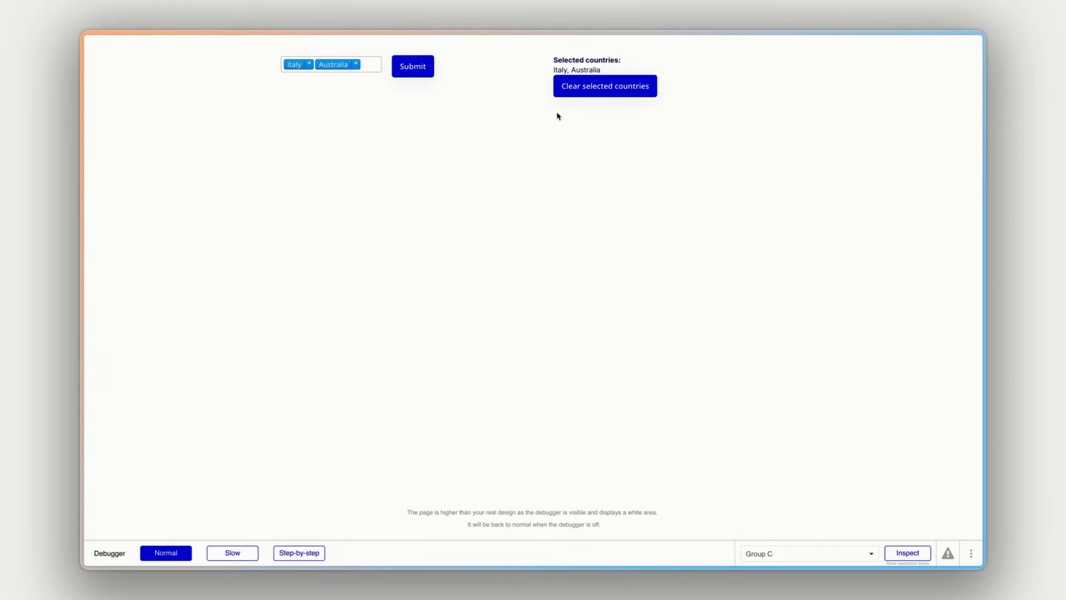
Clear the saved countries with the page's clear button and remove Australia and Italy from the dropdown
{"action": "left_click", "coordinate": [594, 92]}
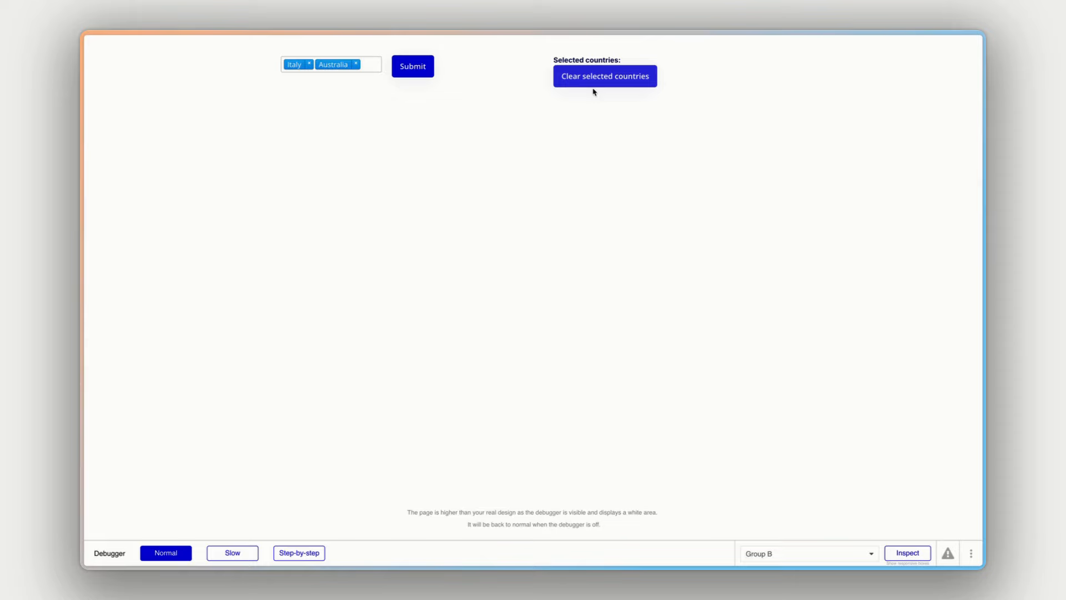
{"action": "left_click", "coordinate": [356, 64]}
{"action": "left_click", "coordinate": [311, 64]}
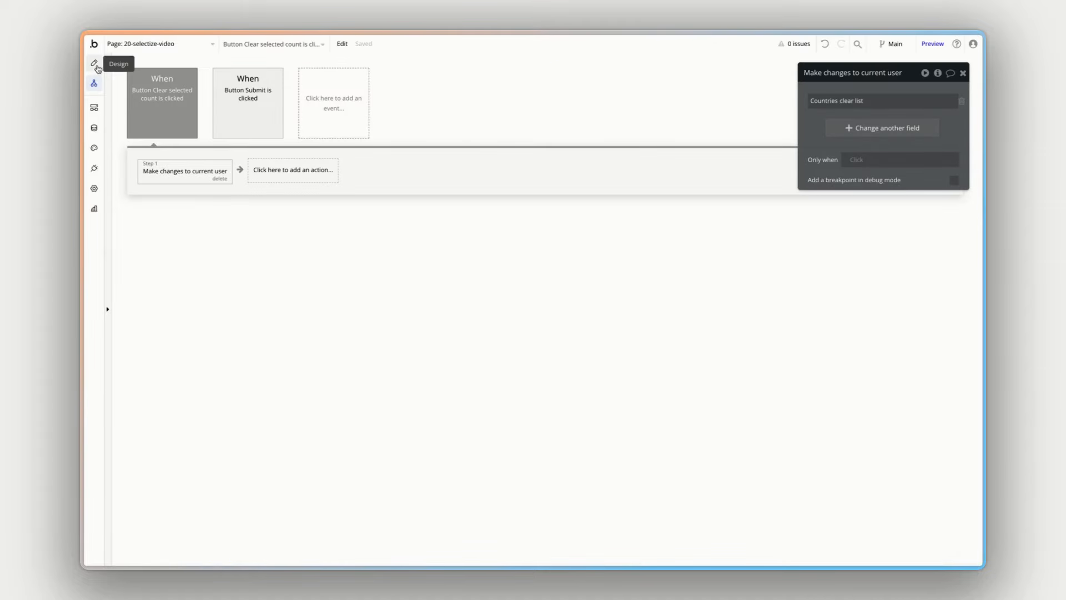
Add a Clear Items action for SelectizeDropdown A as the second step of the Submit button's workflow
{"action": "left_click", "coordinate": [95, 63]}
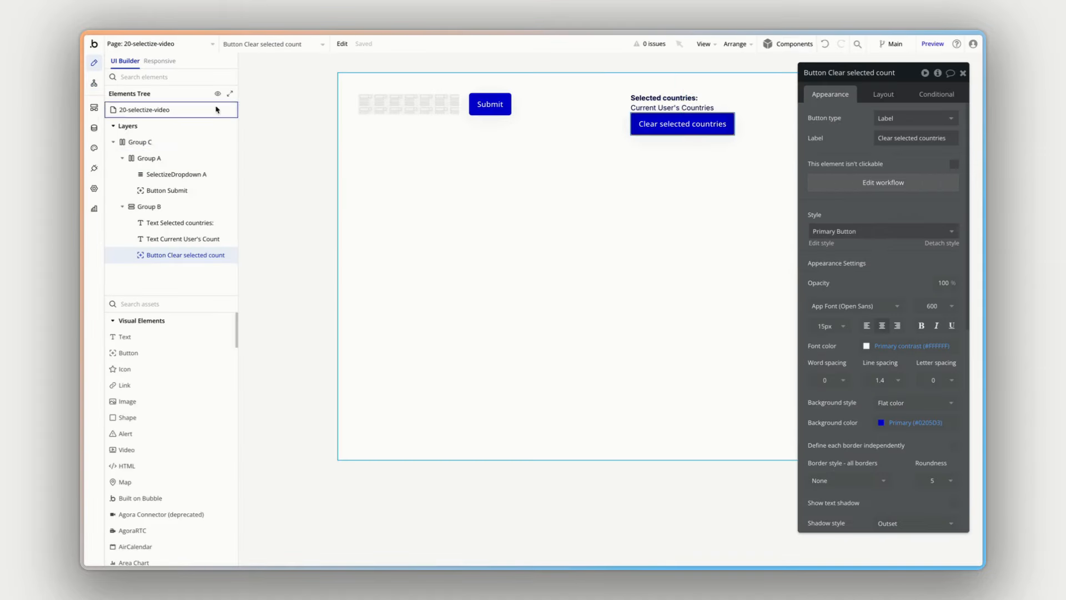
{"action": "left_click", "coordinate": [481, 116]}
{"action": "left_click", "coordinate": [889, 183]}
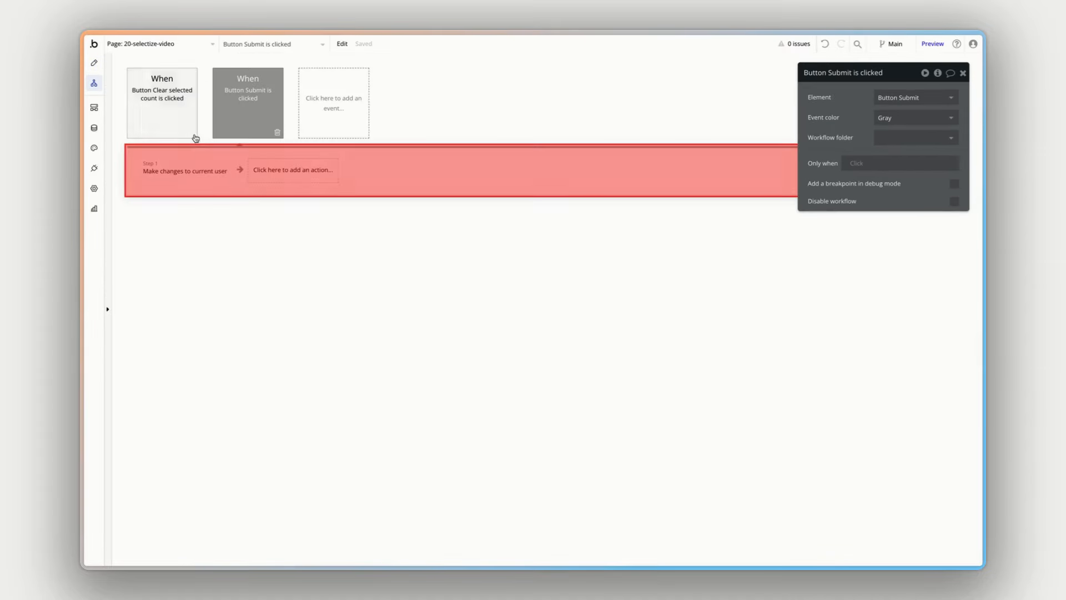
{"action": "left_click", "coordinate": [308, 174]}
{"action": "mouse_move", "coordinate": [310, 228]}
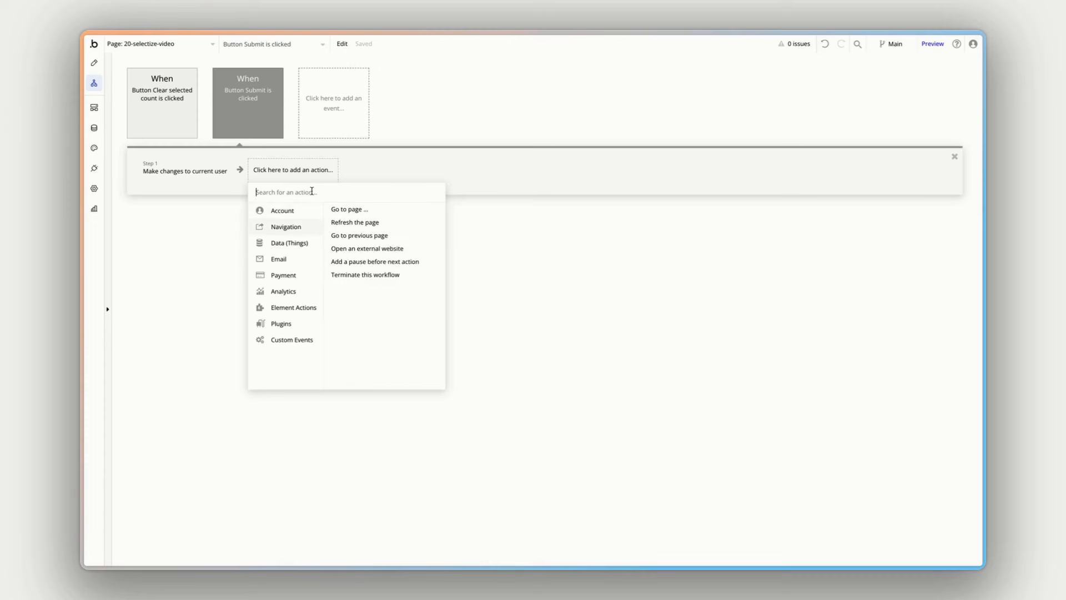
{"action": "type", "text": "select"}
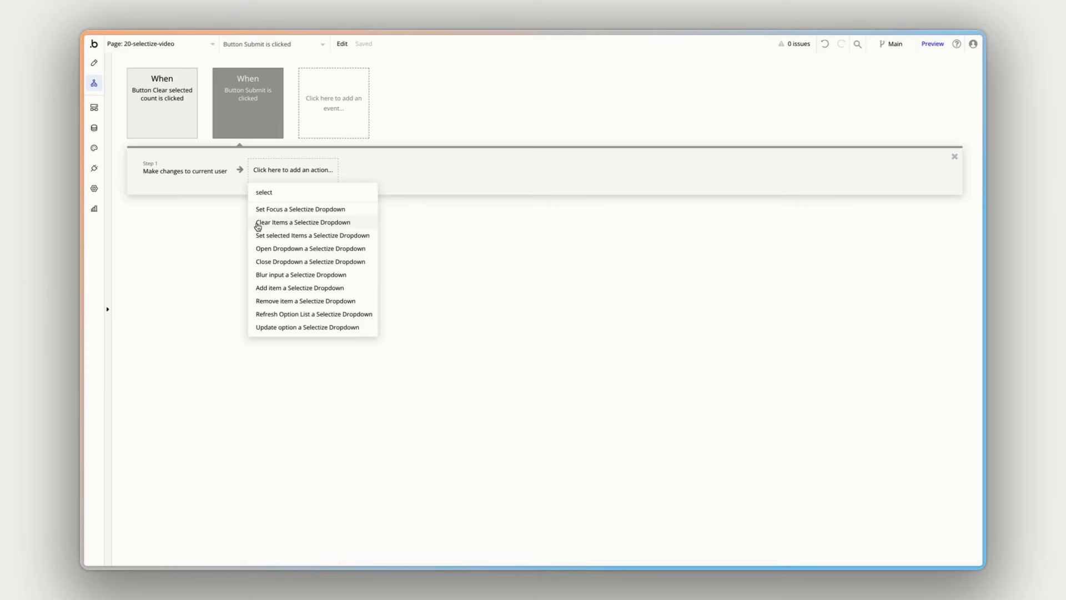
{"action": "left_click", "coordinate": [300, 224]}
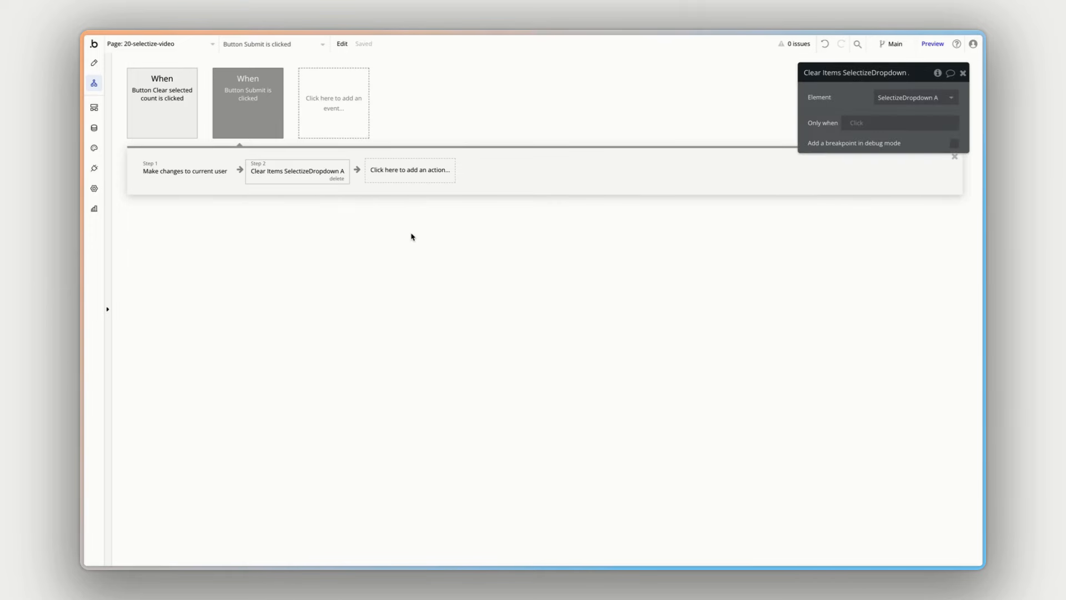
Preview the page, submit Australia and New Zealand to test the dropdown reset, and clear the saved countries
{"action": "left_click", "coordinate": [933, 43]}
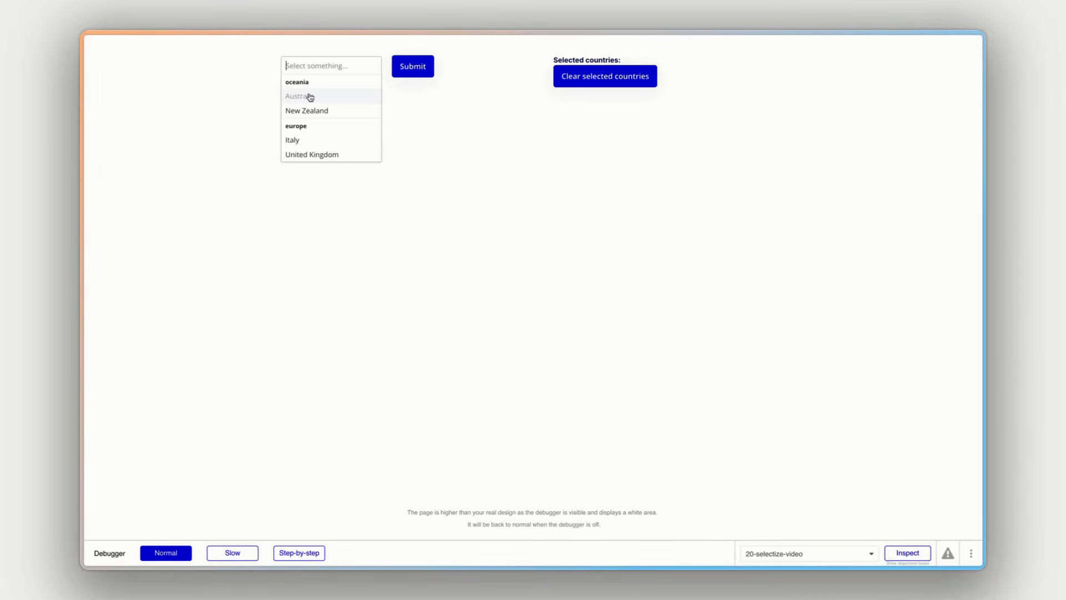
{"action": "left_click", "coordinate": [310, 97]}
{"action": "left_click", "coordinate": [310, 97]}
{"action": "left_click", "coordinate": [418, 73]}
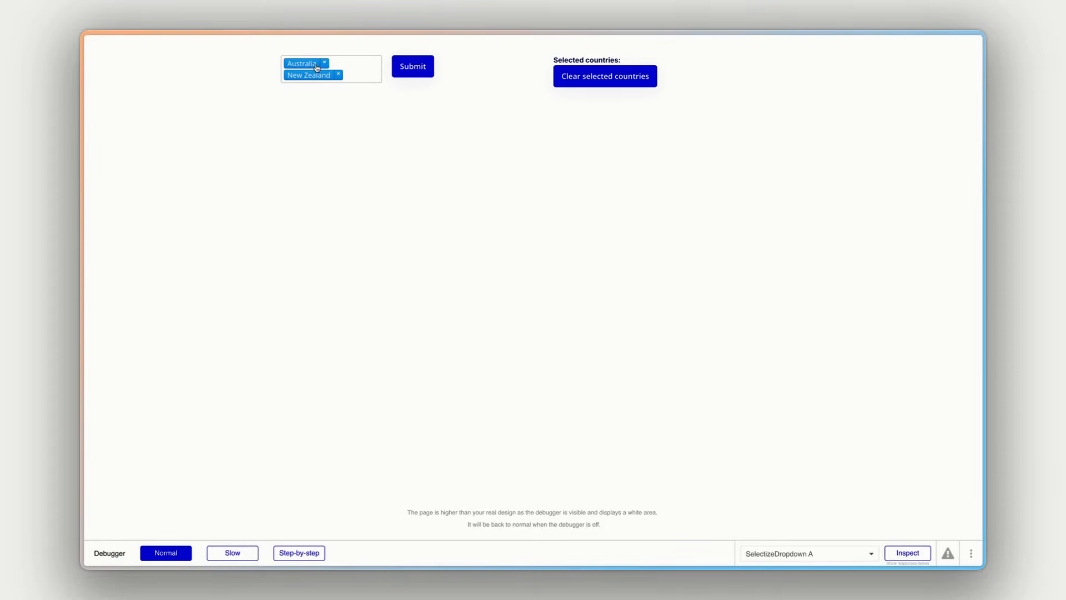
{"action": "left_click", "coordinate": [410, 74]}
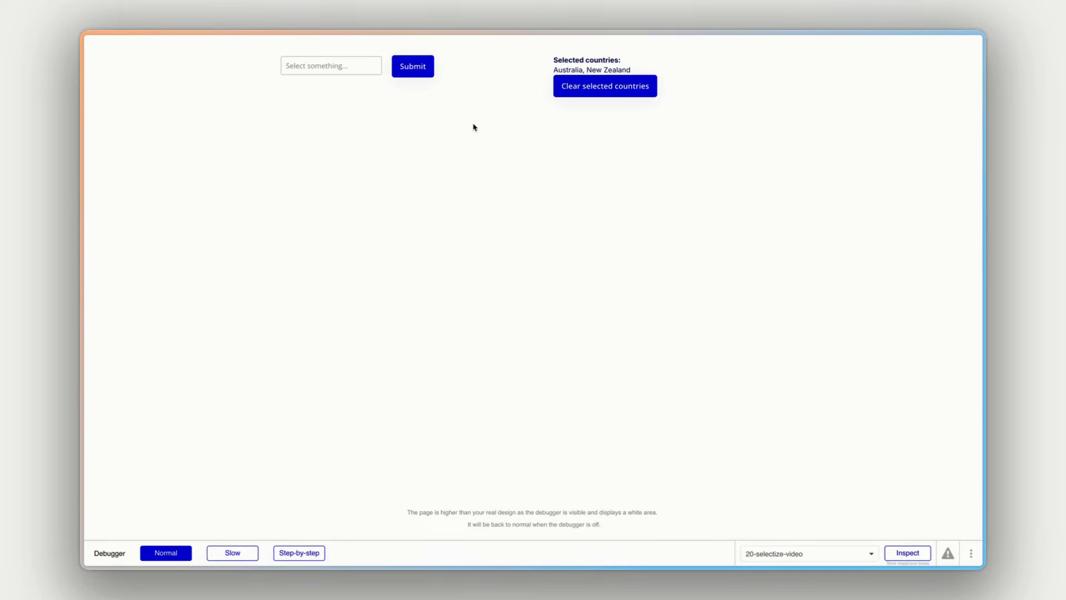
{"action": "left_click", "coordinate": [606, 86]}
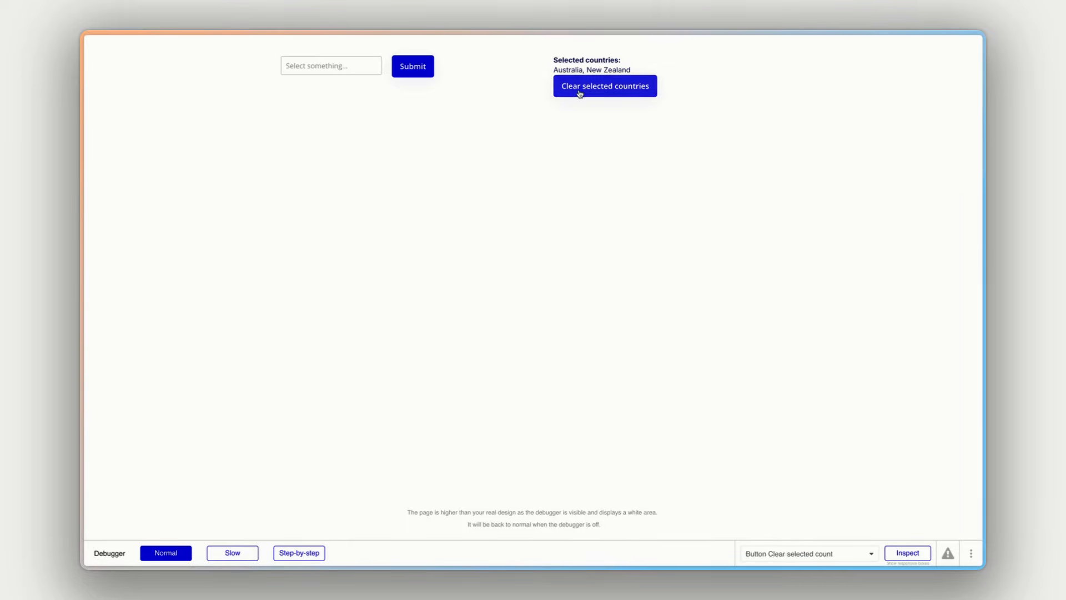
Try to enter Germany as an unlisted country in the preview page's dropdown
{"action": "left_click", "coordinate": [374, 70]}
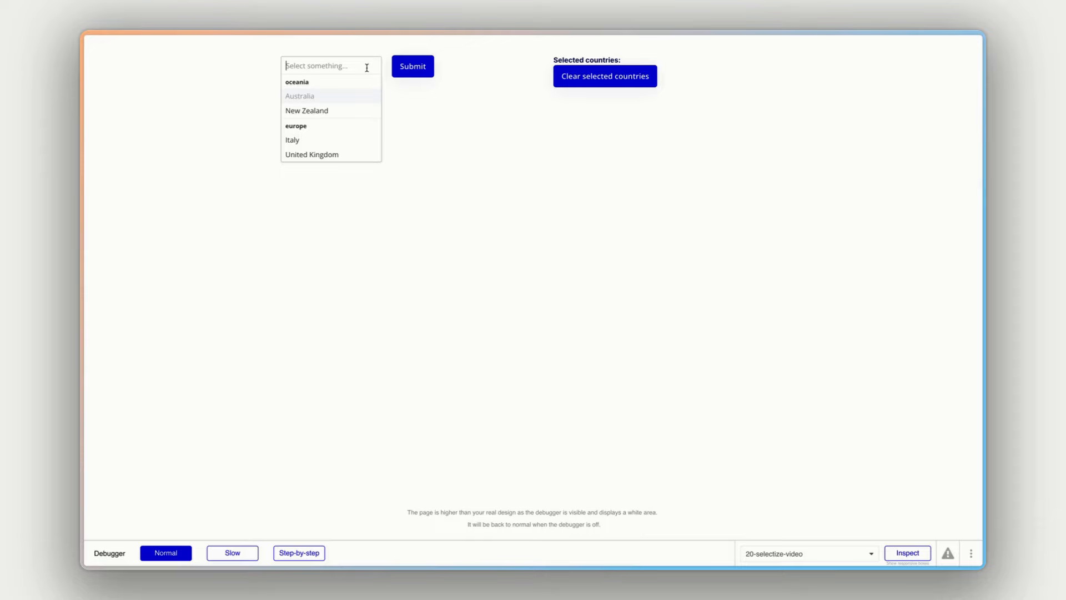
{"action": "type", "text": "Germany"}
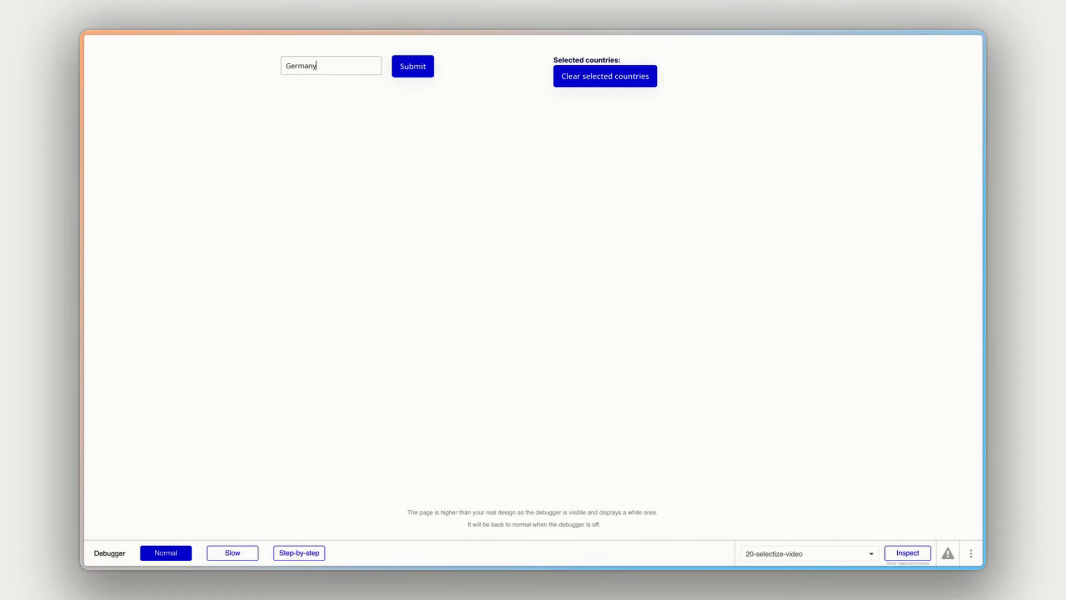
{"action": "left_click", "coordinate": [333, 136]}
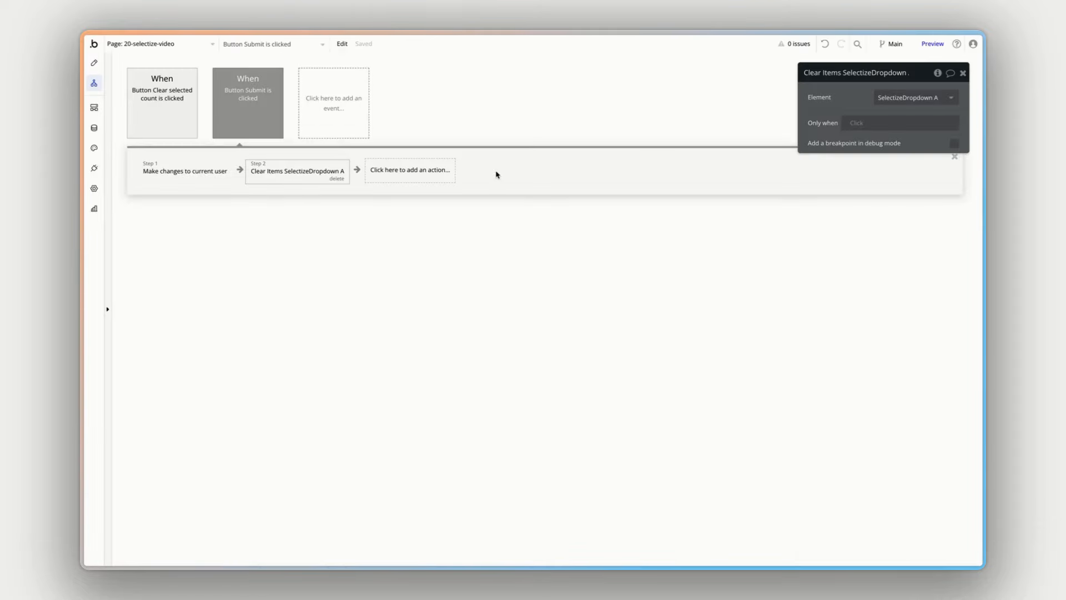
Set SelectizeDropdown A's Can create option to "yes" in the page design
{"action": "left_click", "coordinate": [93, 63]}
{"action": "left_click", "coordinate": [408, 105]}
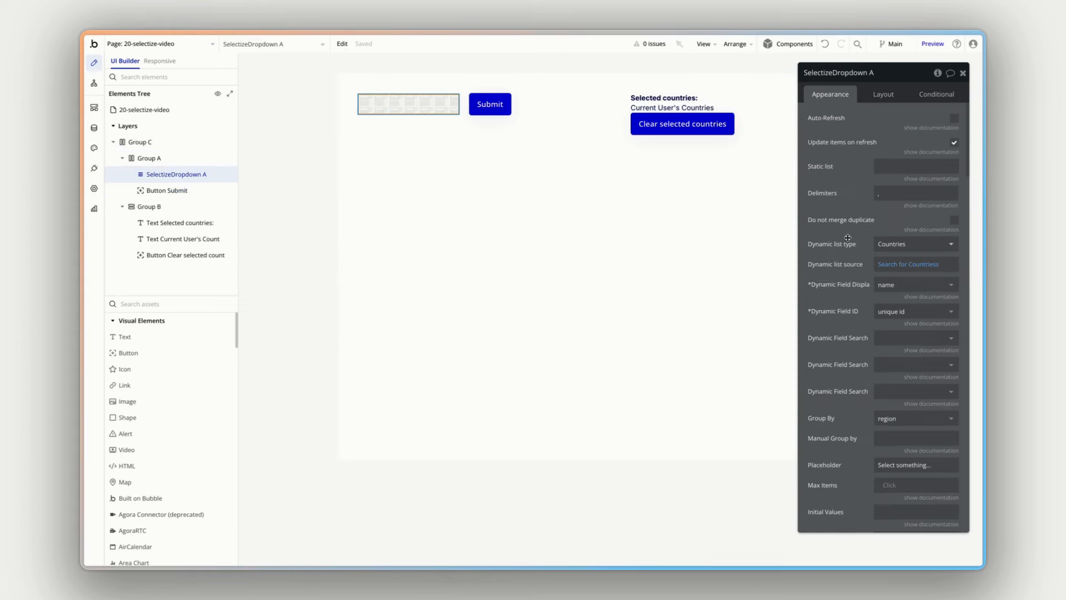
{"action": "scroll", "coordinate": [841, 275], "scroll_direction": "down", "scroll_amount": 2}
{"action": "scroll", "coordinate": [841, 278], "scroll_direction": "down", "scroll_amount": 1}
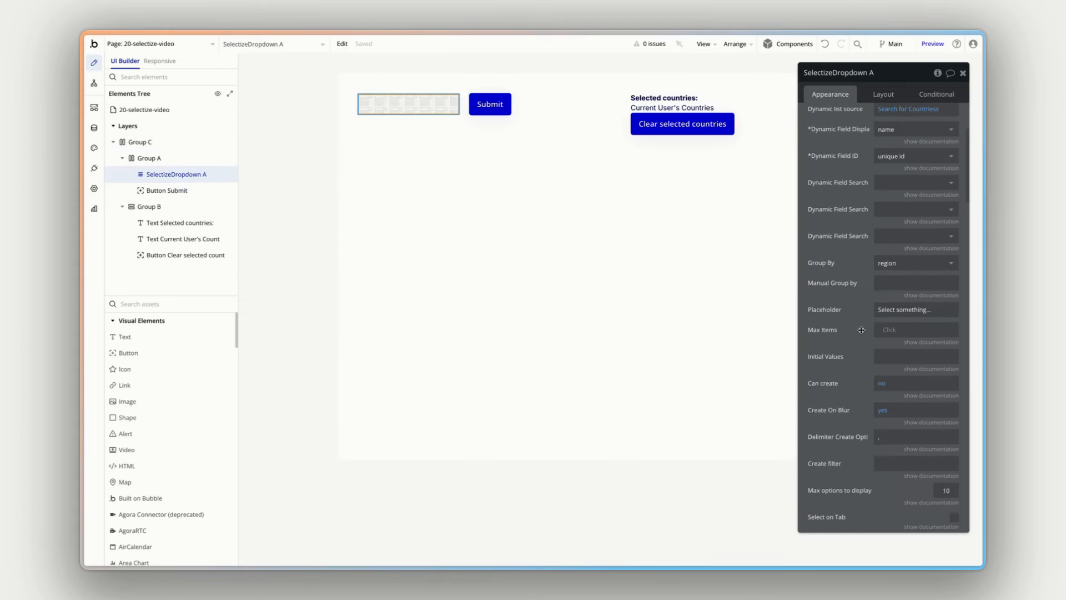
{"action": "left_click", "coordinate": [882, 384]}
{"action": "left_click", "coordinate": [890, 410]}
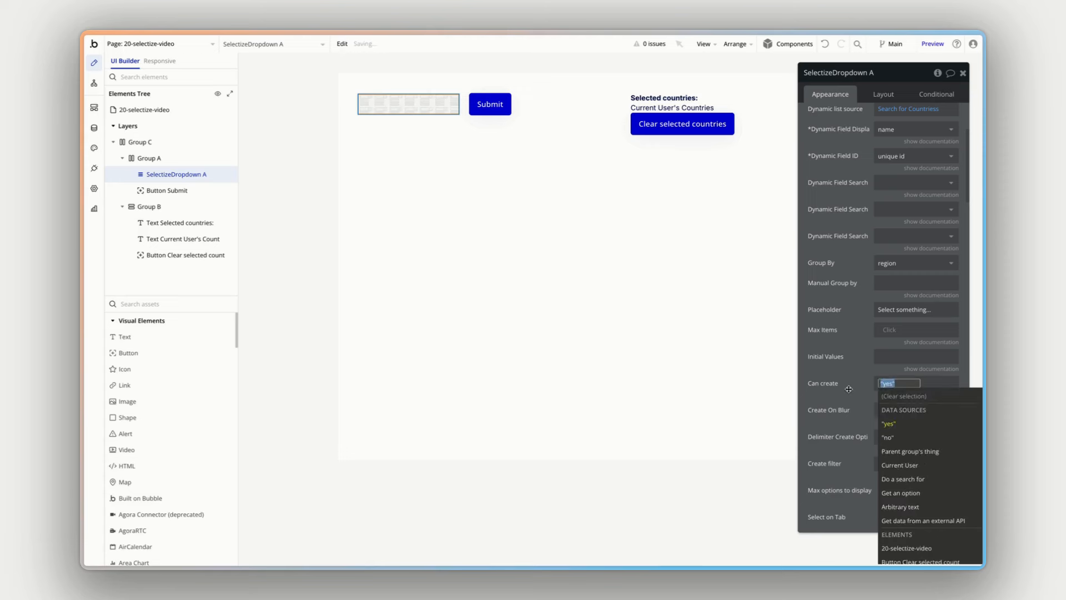
Preview the page and select Italy and Australia in the country dropdown
{"action": "left_click", "coordinate": [933, 44]}
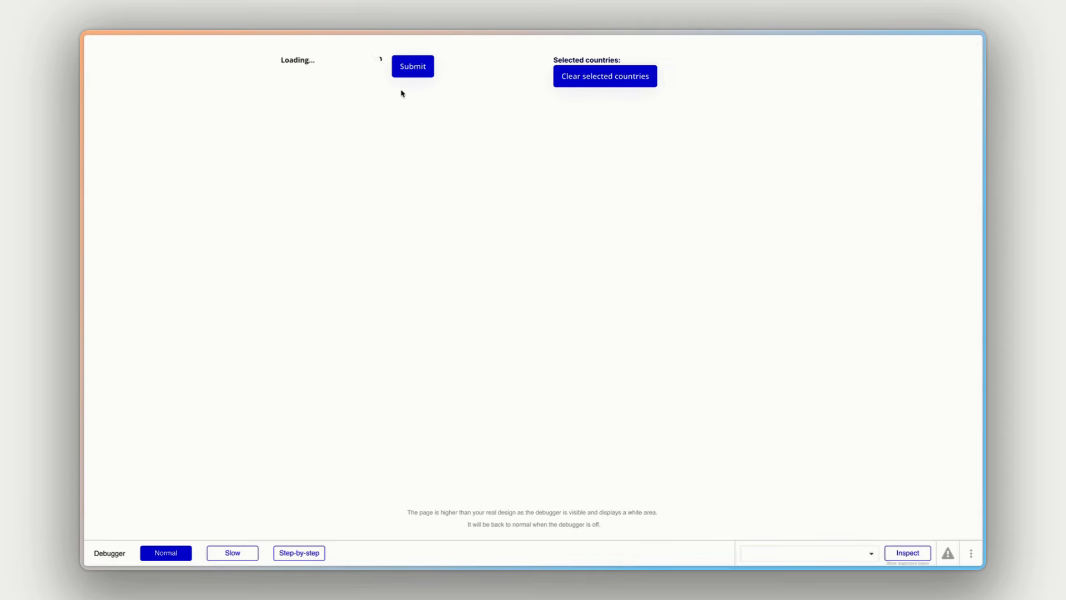
{"action": "left_click", "coordinate": [338, 66]}
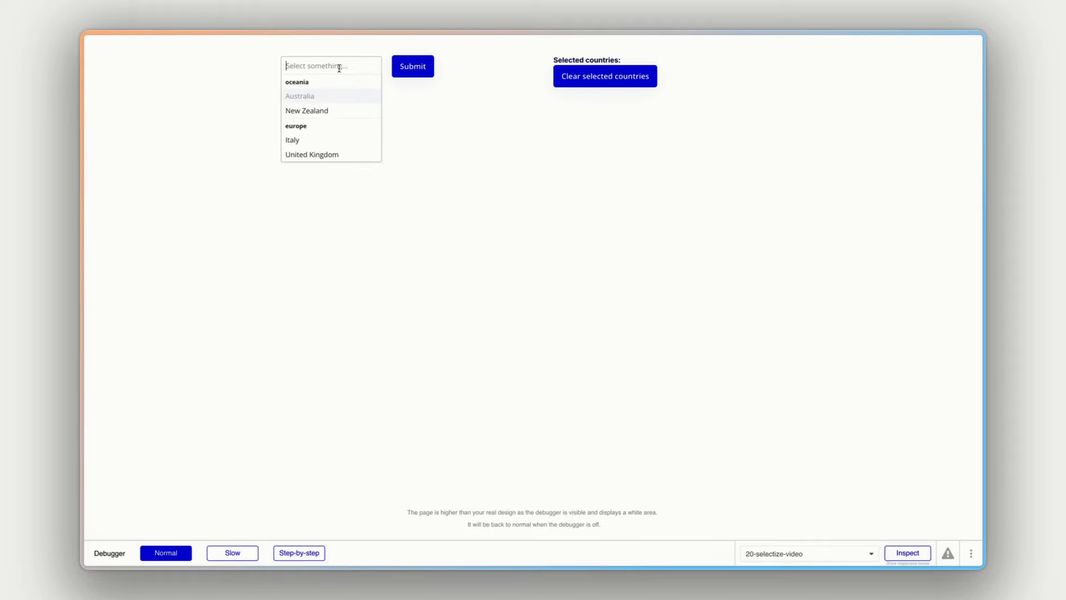
{"action": "left_click", "coordinate": [311, 140]}
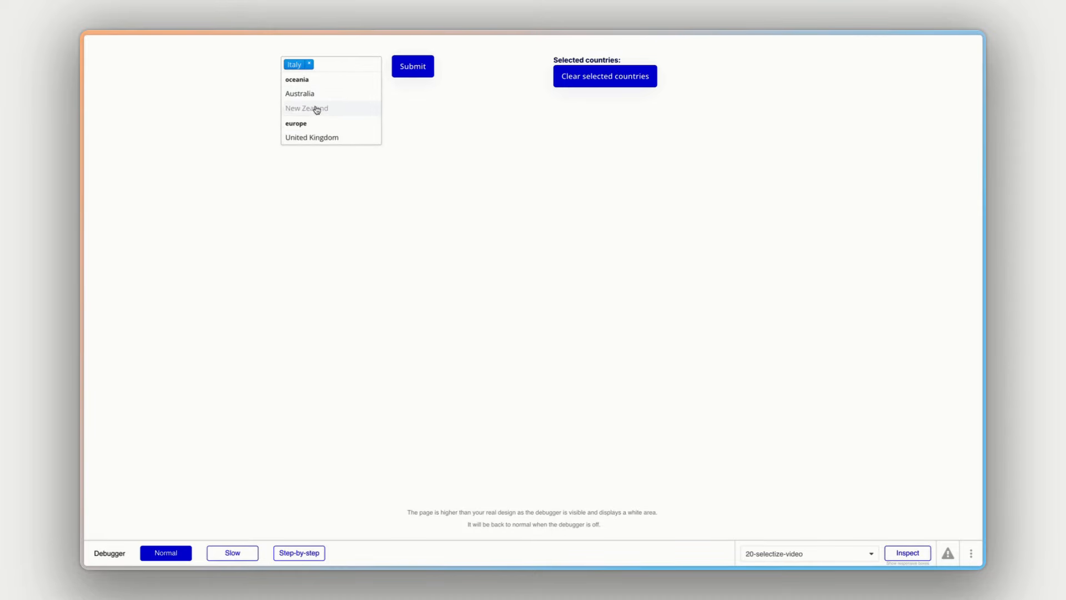
{"action": "left_click", "coordinate": [330, 95]}
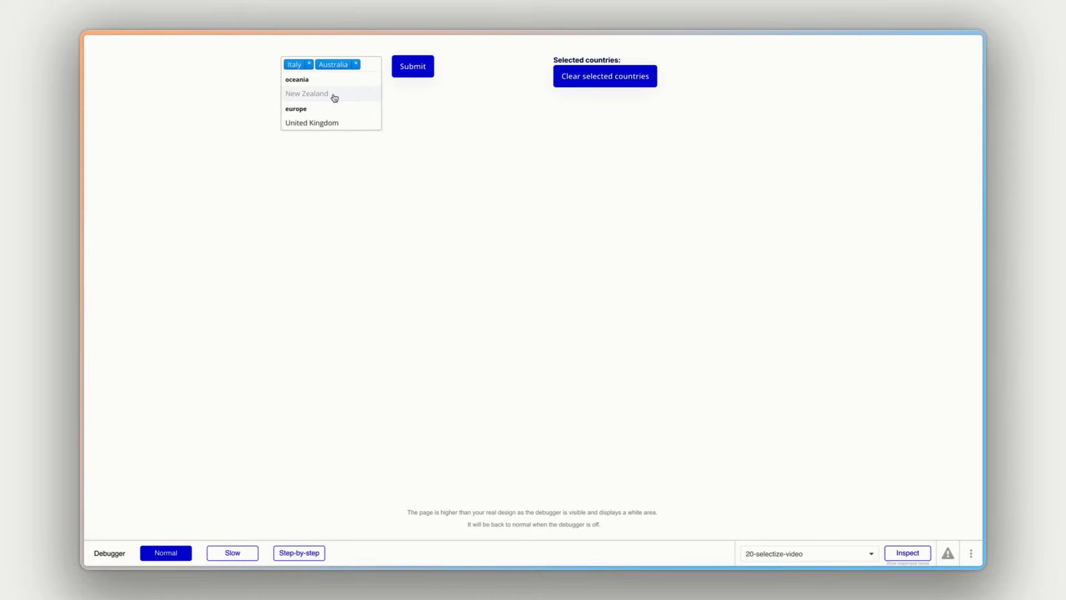
Add Germany as a new dropdown item and submit the selected countries
{"action": "left_click", "coordinate": [364, 66]}
{"action": "left_click", "coordinate": [365, 64]}
{"action": "type", "text": "Germany"}
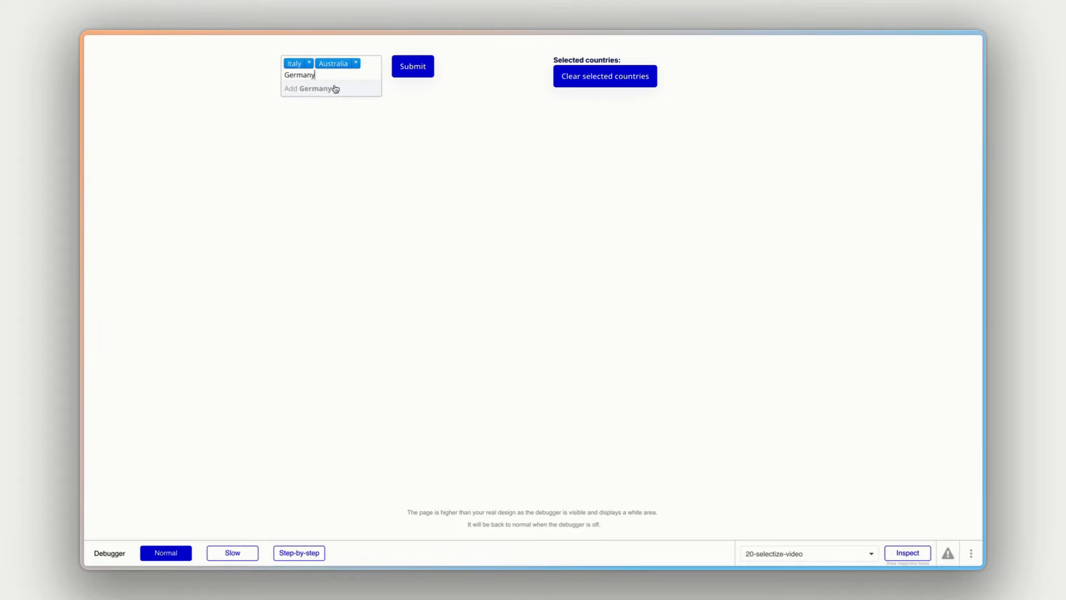
{"action": "left_click", "coordinate": [316, 91]}
{"action": "left_click", "coordinate": [418, 105]}
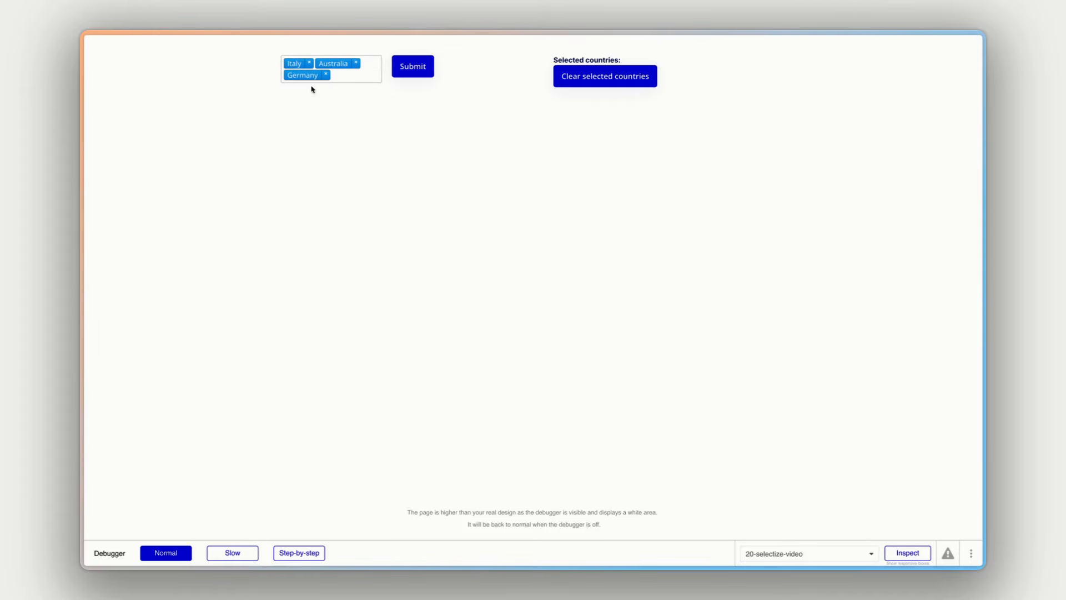
{"action": "left_click", "coordinate": [420, 70]}
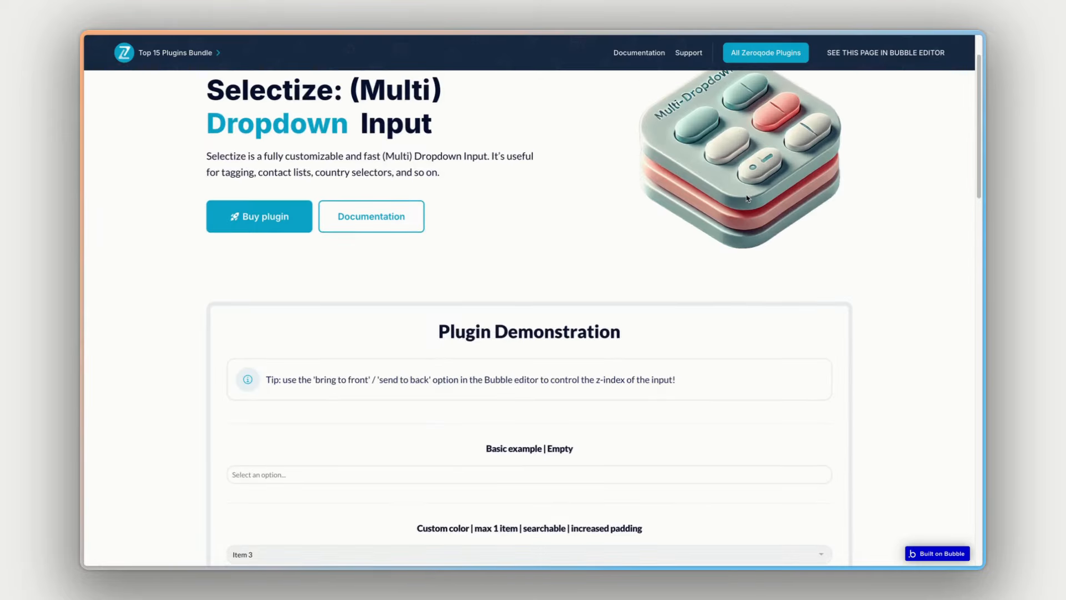
Examine the example dropdowns on the Selectize plugin demo page, and try moving Item 3 ahead of Item 2 in the re-order example
{"action": "scroll", "coordinate": [745, 200], "scroll_direction": "down", "scroll_amount": 5}
{"action": "scroll", "coordinate": [745, 200], "scroll_direction": "down", "scroll_amount": 5}
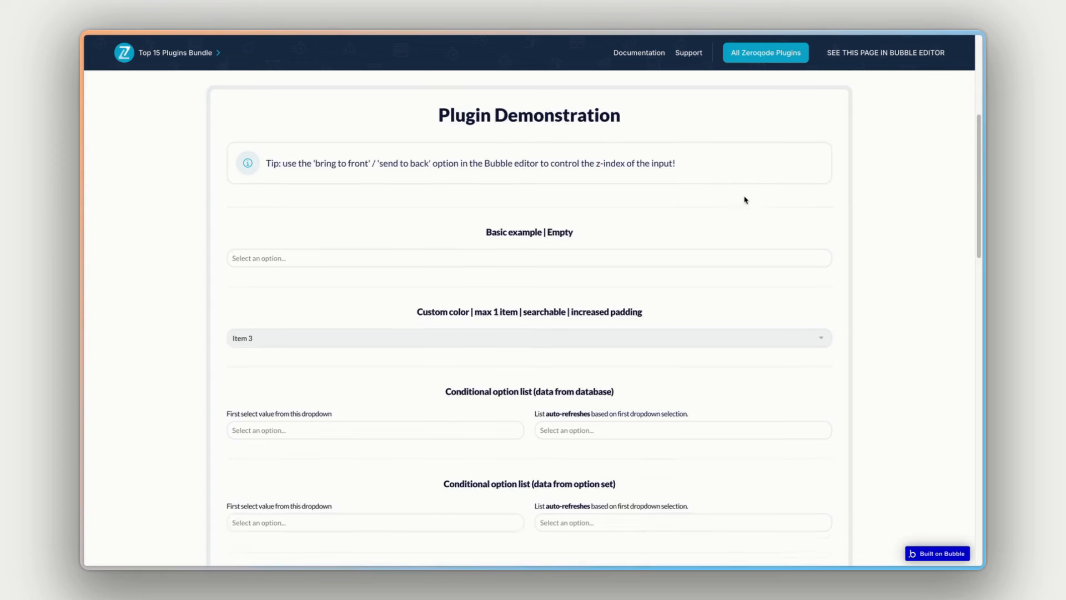
{"action": "scroll", "coordinate": [744, 200], "scroll_direction": "down", "scroll_amount": 2}
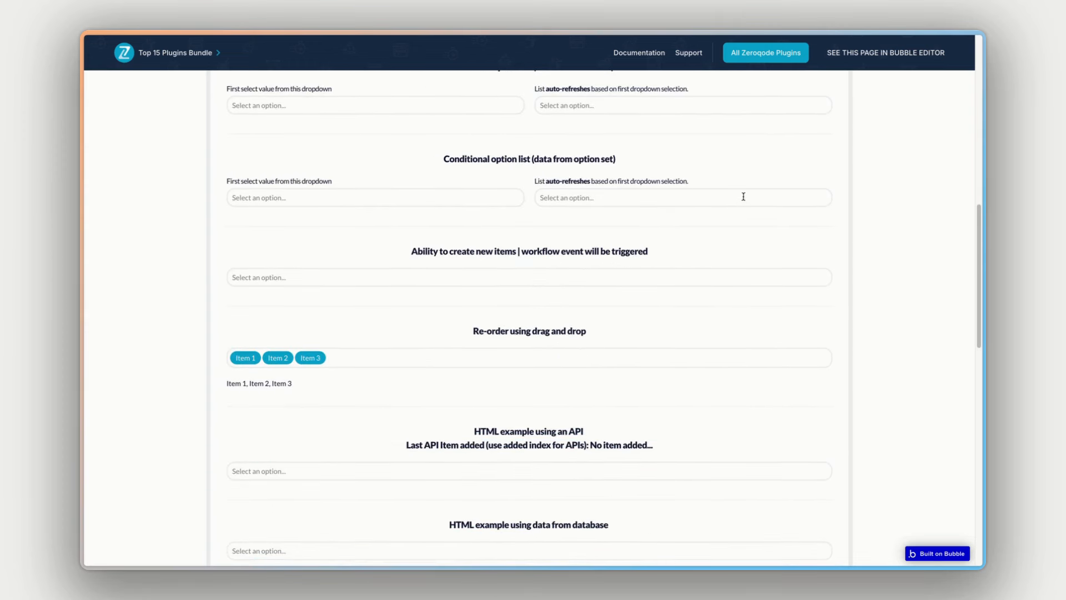
{"action": "scroll", "coordinate": [689, 231], "scroll_direction": "down", "scroll_amount": 1}
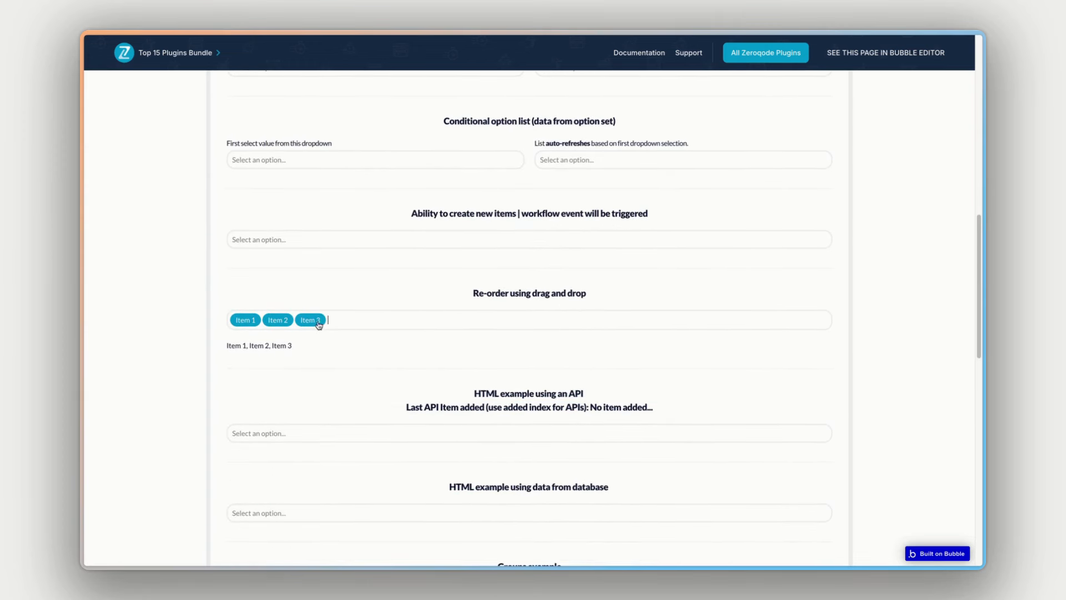
{"action": "left_click_drag", "start_coordinate": [311, 320], "coordinate": [276, 317]}
{"action": "scroll", "coordinate": [731, 231], "scroll_direction": "down", "scroll_amount": 5}
{"action": "scroll", "coordinate": [744, 296], "scroll_direction": "down", "scroll_amount": 1}
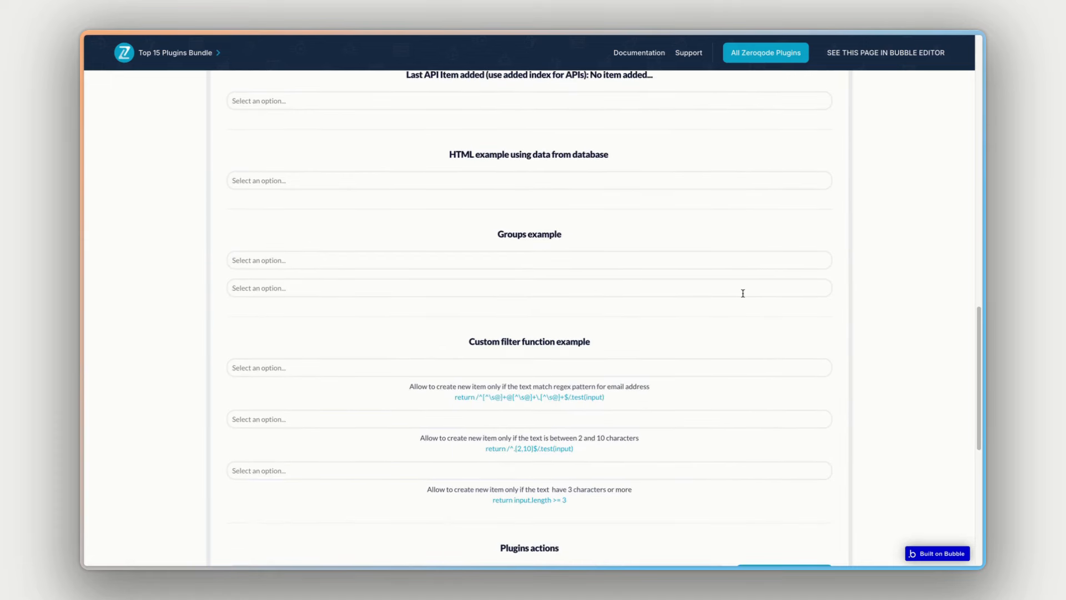
{"action": "scroll", "coordinate": [741, 299], "scroll_direction": "up", "scroll_amount": 12}
{"action": "scroll", "coordinate": [741, 300], "scroll_direction": "up", "scroll_amount": 5}
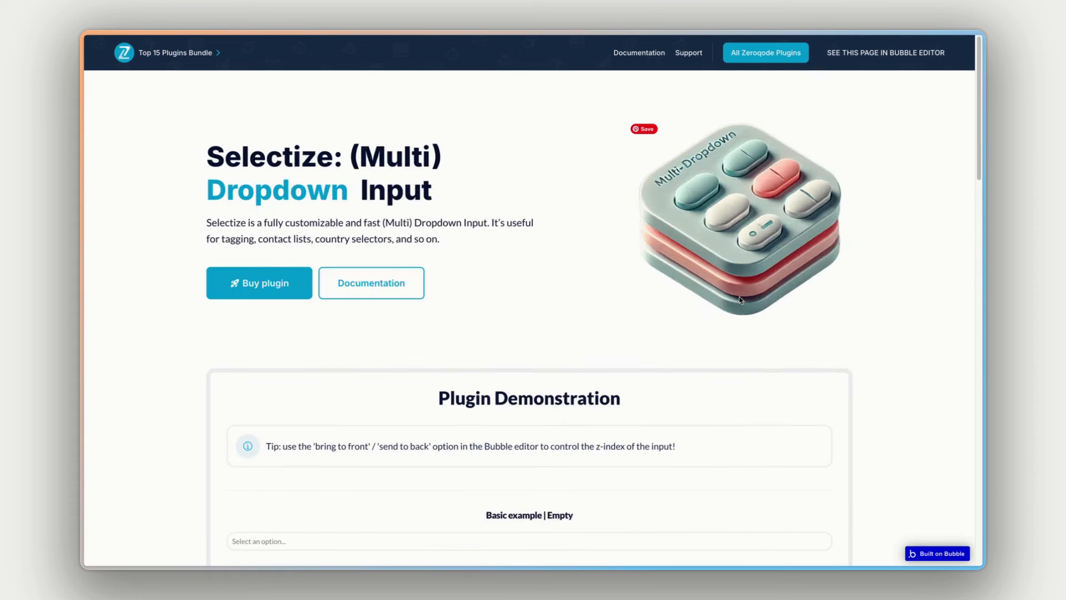